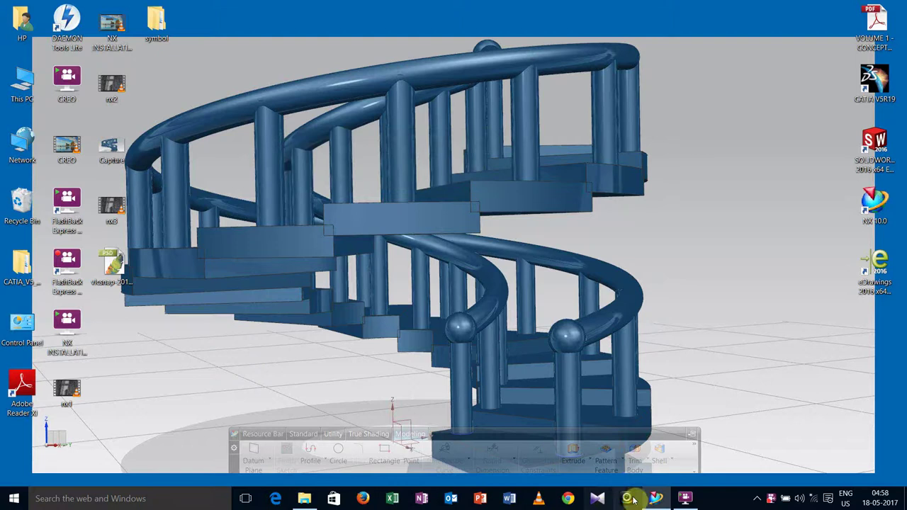
Switch to NX and create a sketch in the task environment on the datum XY plane.
{"action": "left_click", "coordinate": [654, 496]}
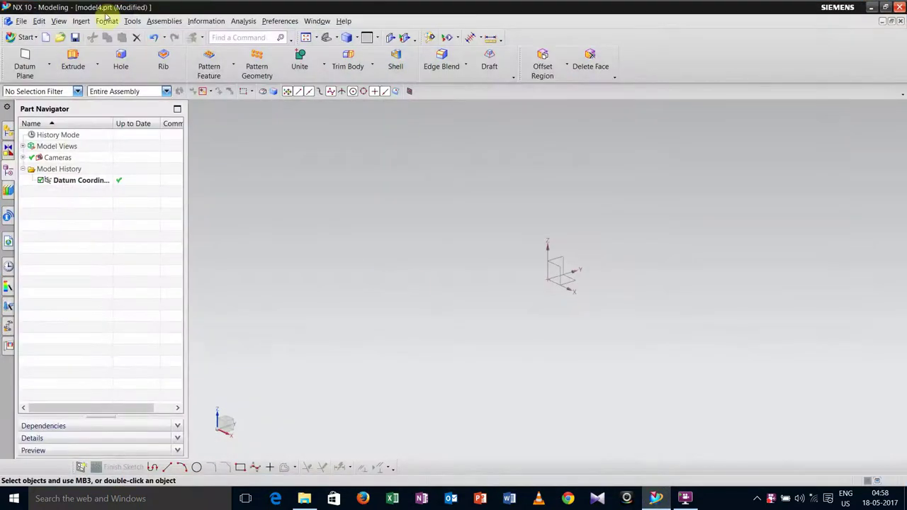
{"action": "left_click", "coordinate": [81, 20]}
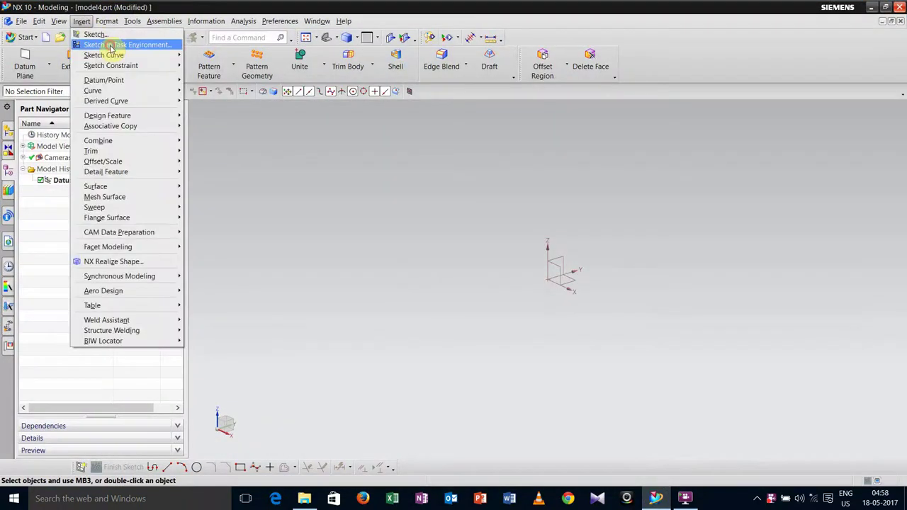
{"action": "left_click", "coordinate": [110, 44]}
{"action": "left_click", "coordinate": [572, 287]}
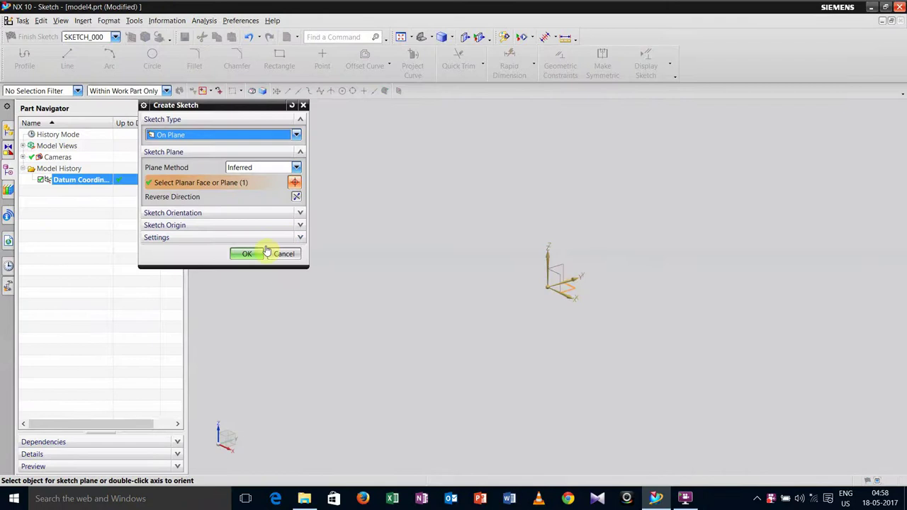
{"action": "left_click", "coordinate": [245, 253]}
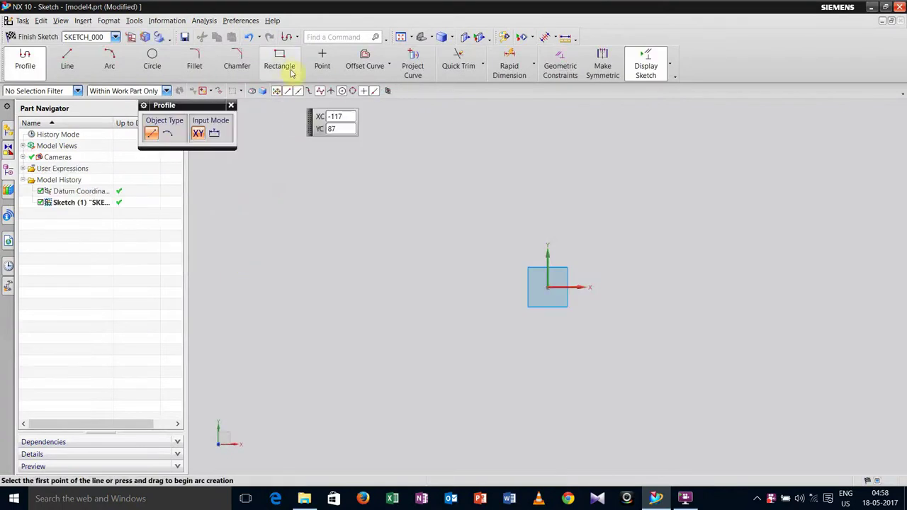
Draw a horizontal rectangle from its center at the sketch origin, about 78 wide and 17 high.
{"action": "left_click", "coordinate": [280, 63]}
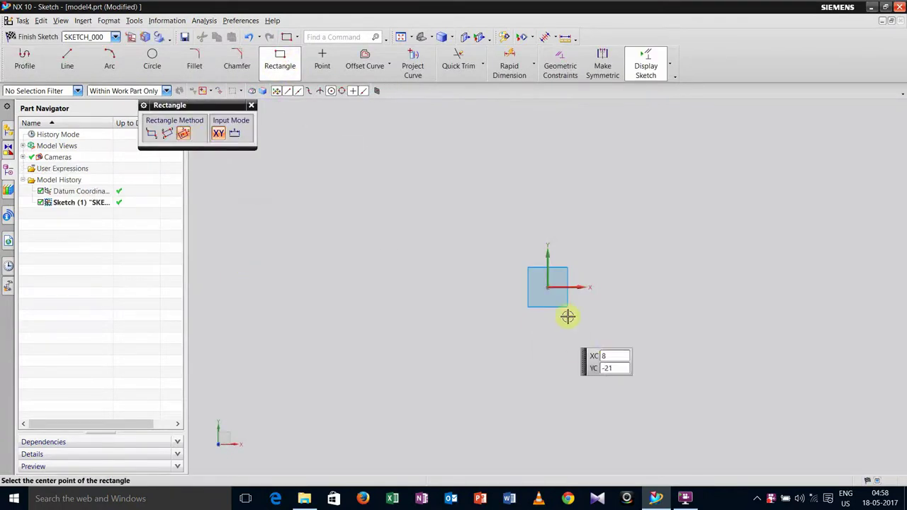
{"action": "left_click", "coordinate": [547, 286]}
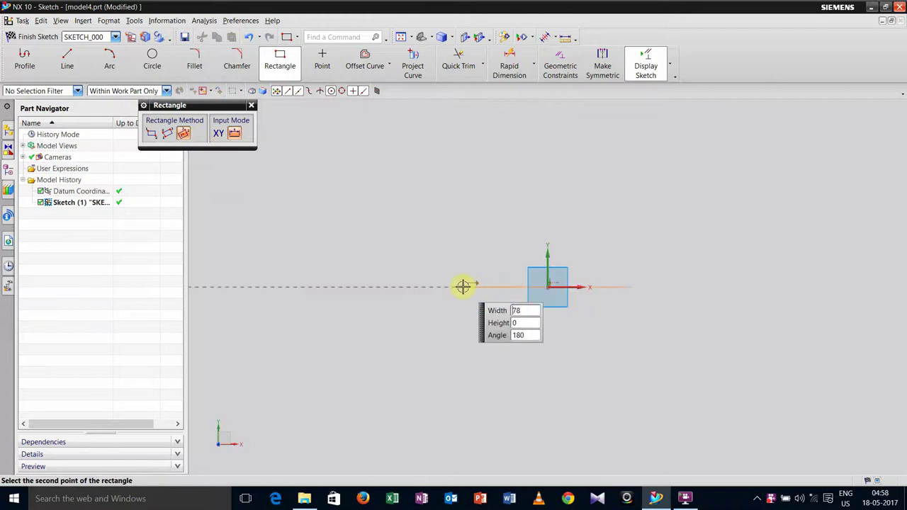
{"action": "left_click", "coordinate": [463, 269]}
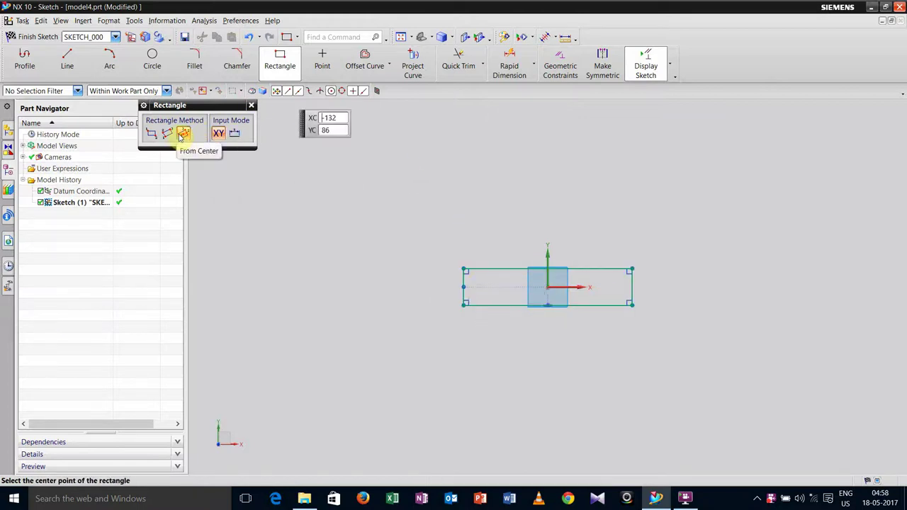
Draw a vertical rectangle from its center at the origin, about 72 long and 15 wide, crossing the horizontal one.
{"action": "left_click", "coordinate": [547, 284]}
{"action": "left_click", "coordinate": [547, 210]}
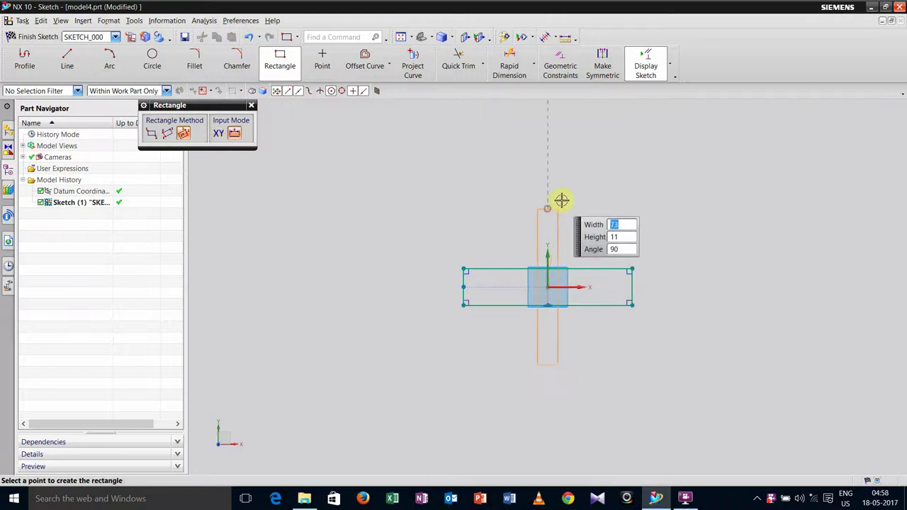
{"action": "left_click", "coordinate": [564, 200]}
{"action": "key", "text": "Escape"}
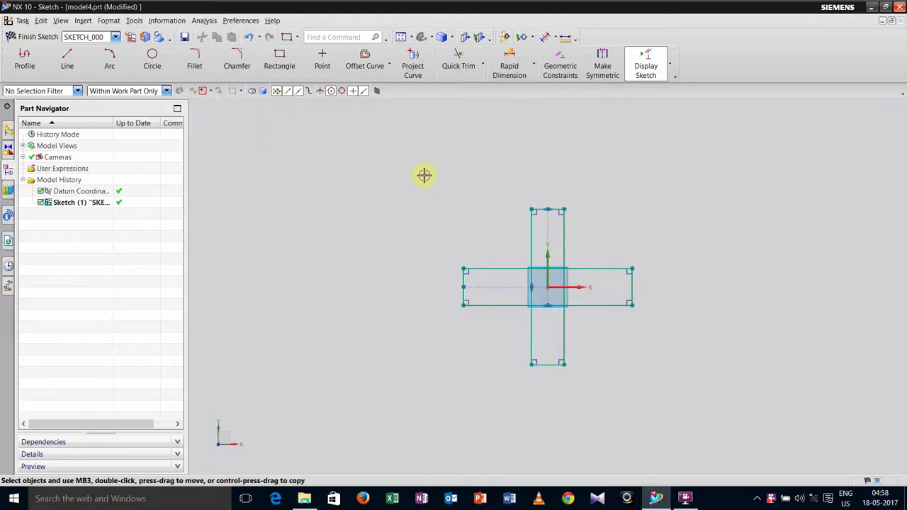
Make the two long edges of the vertical rectangle symmetric about the Y axis.
{"action": "left_click", "coordinate": [604, 66]}
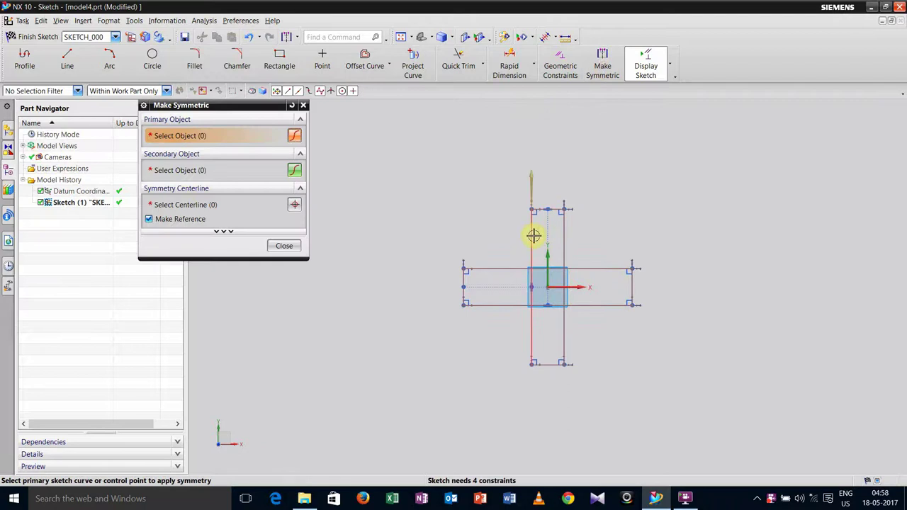
{"action": "left_click", "coordinate": [532, 234]}
{"action": "left_click", "coordinate": [561, 234]}
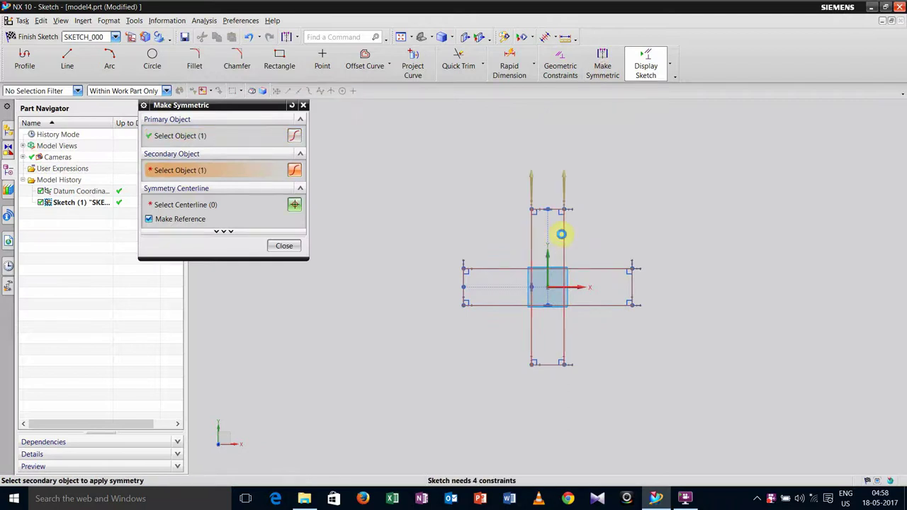
{"action": "left_click", "coordinate": [545, 250]}
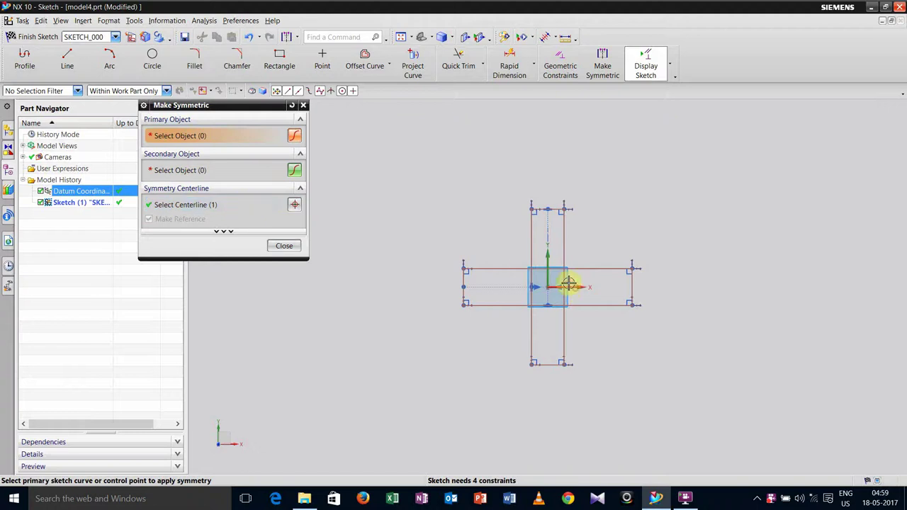
Make the horizontal rectangle's long edges and the vertical rectangle's short edges symmetric about the X axis.
{"action": "left_click", "coordinate": [253, 206]}
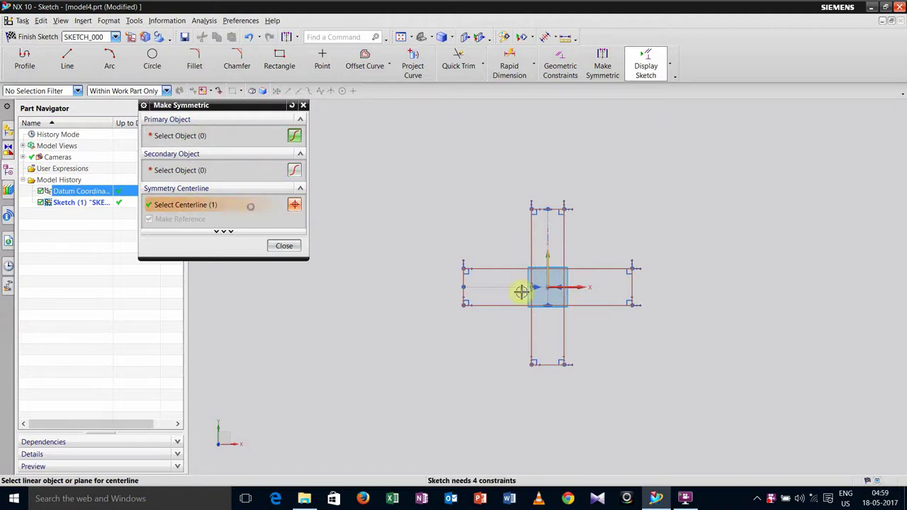
{"action": "left_click", "coordinate": [579, 287]}
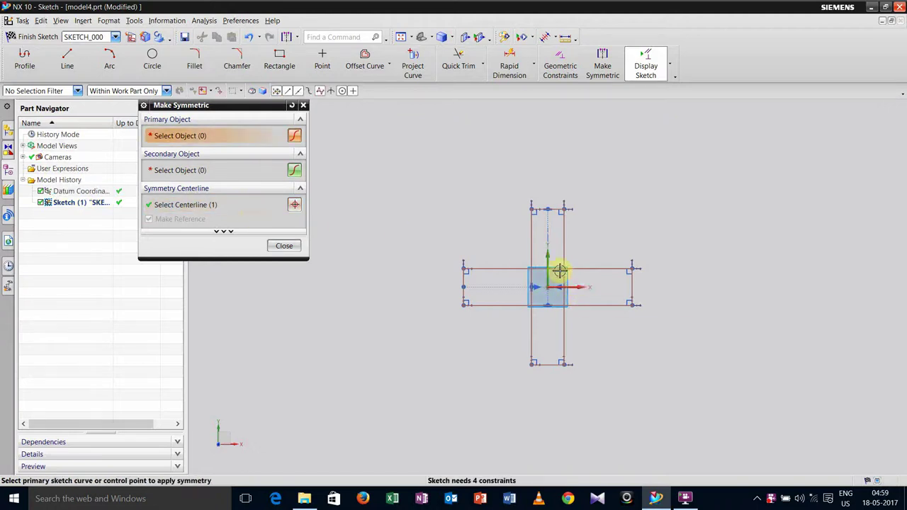
{"action": "left_click", "coordinate": [608, 269]}
{"action": "left_click", "coordinate": [607, 305]}
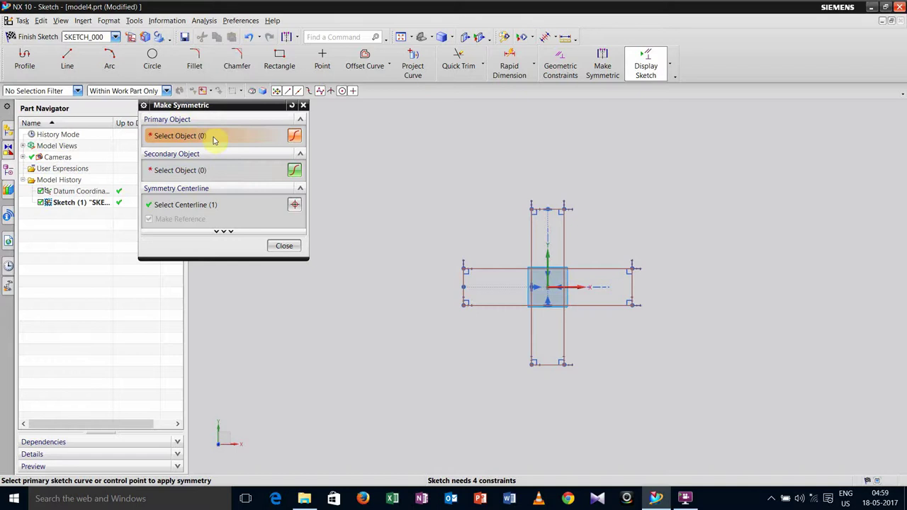
{"action": "left_click", "coordinate": [555, 209]}
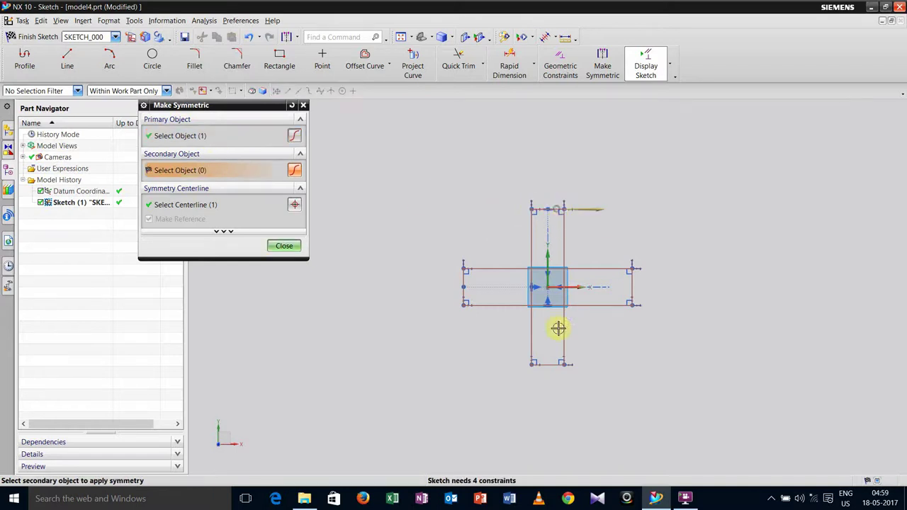
{"action": "left_click", "coordinate": [554, 365]}
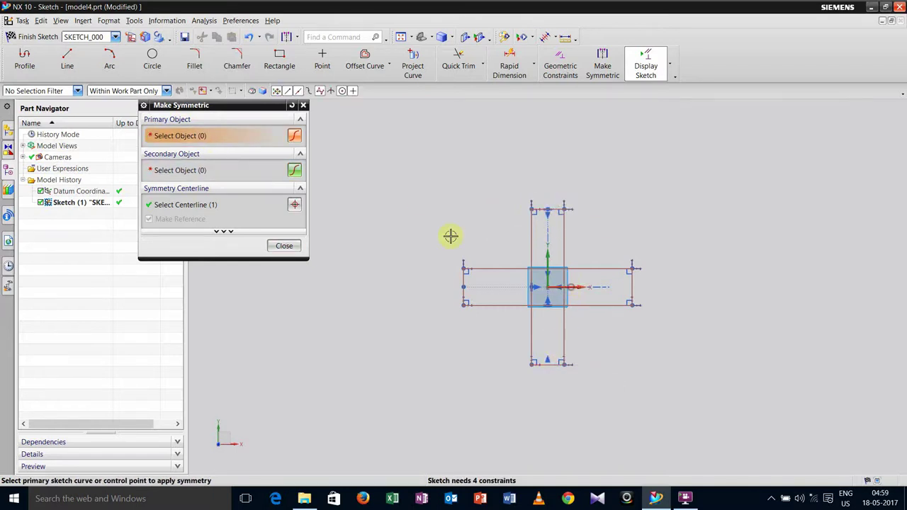
{"action": "left_click", "coordinate": [284, 245]}
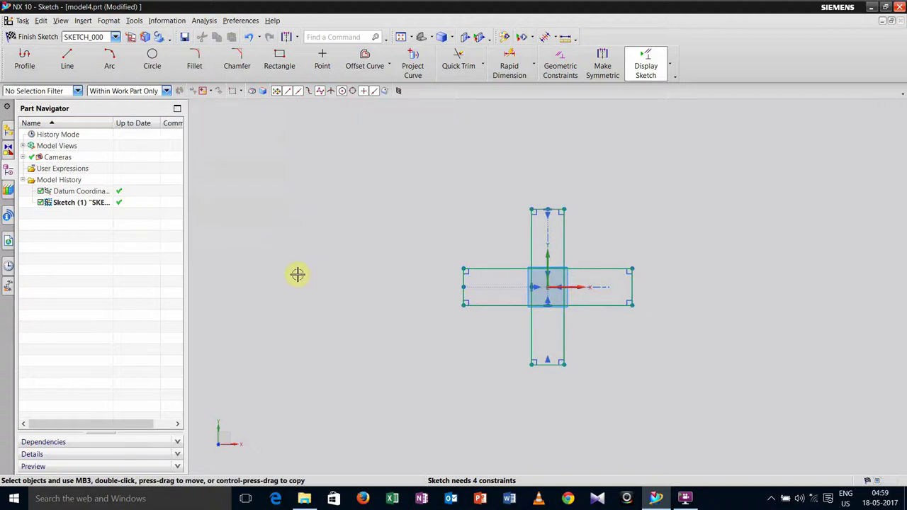
Make the two short edges of the horizontal rectangle symmetric about the Y axis.
{"action": "left_click", "coordinate": [602, 64]}
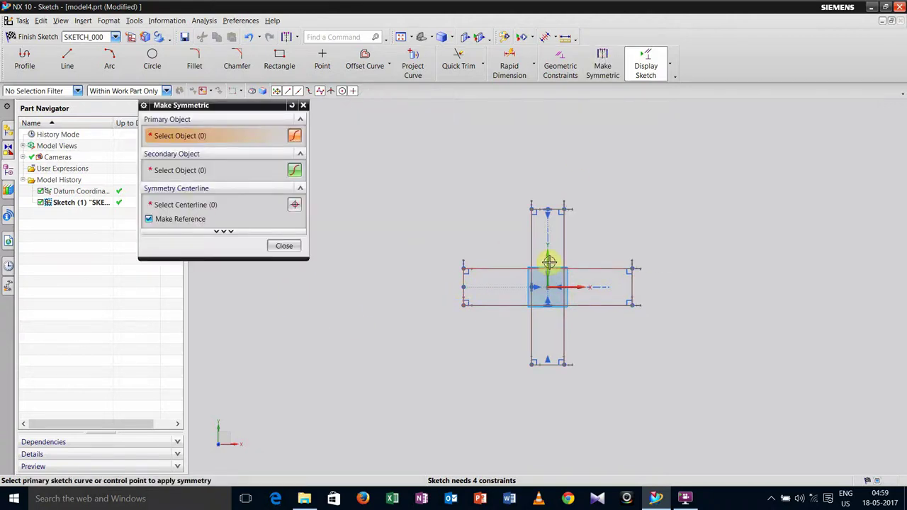
{"action": "left_click", "coordinate": [462, 278]}
{"action": "left_click", "coordinate": [635, 285]}
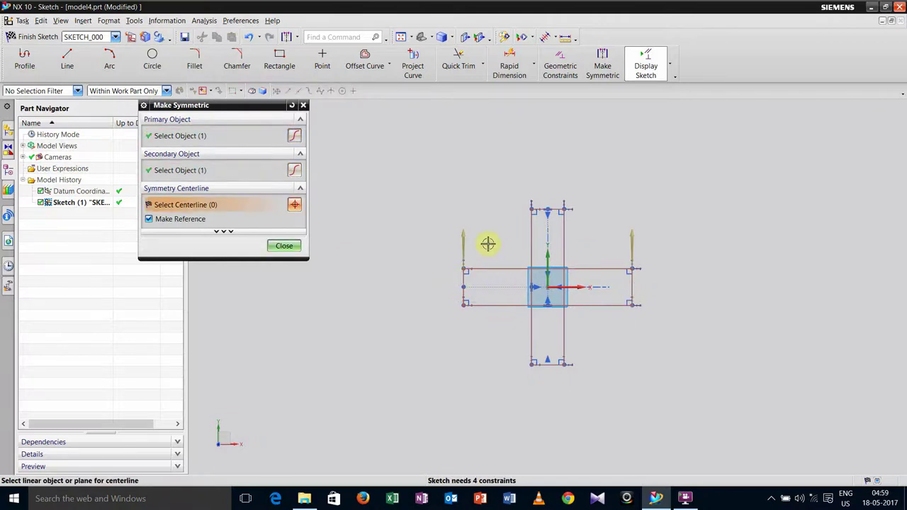
{"action": "left_click", "coordinate": [548, 265]}
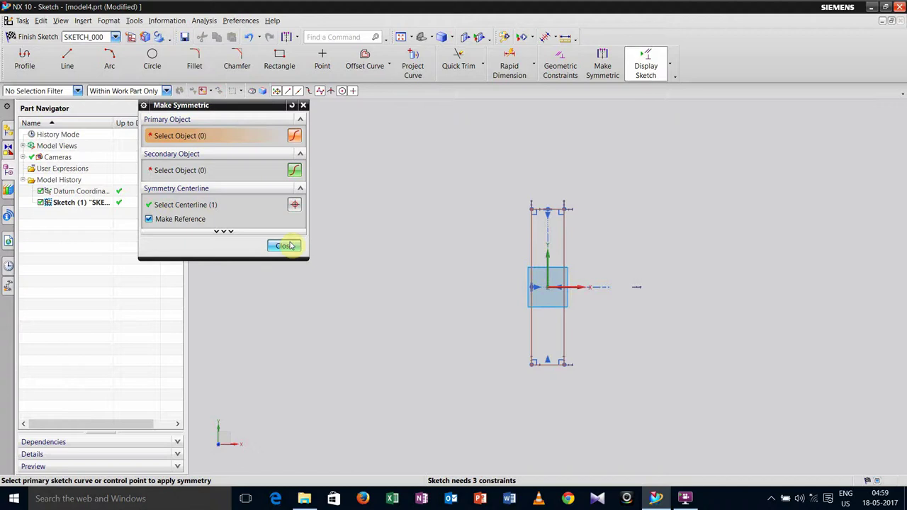
{"action": "middle_click", "coordinate": [331, 247]}
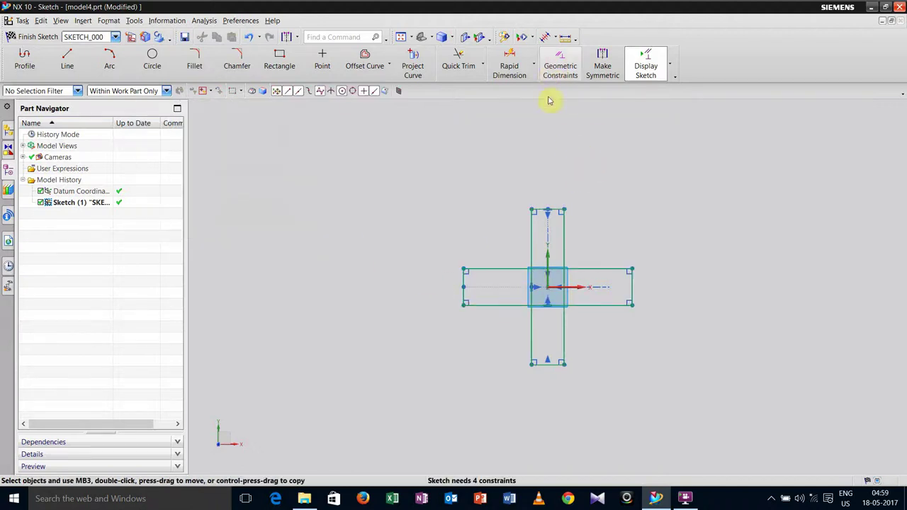
Dimension the vertical rectangle with a width of 20 and a length of 100.
{"action": "left_click", "coordinate": [509, 66]}
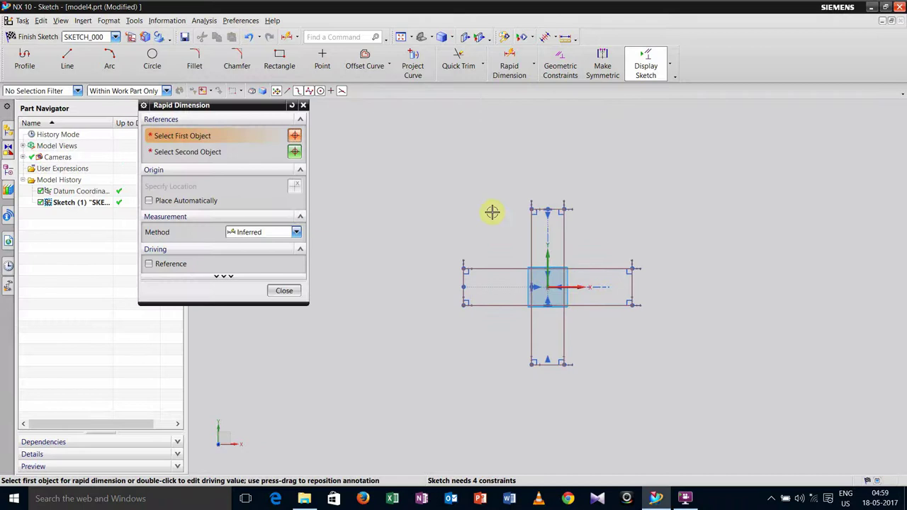
{"action": "left_click", "coordinate": [546, 209]}
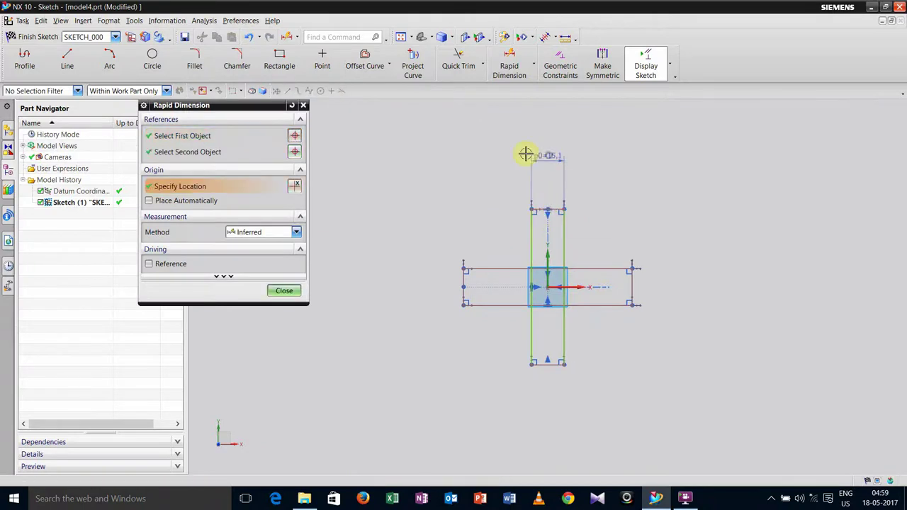
{"action": "left_click", "coordinate": [524, 154]}
{"action": "type", "text": "20"}
{"action": "key", "text": "Return"}
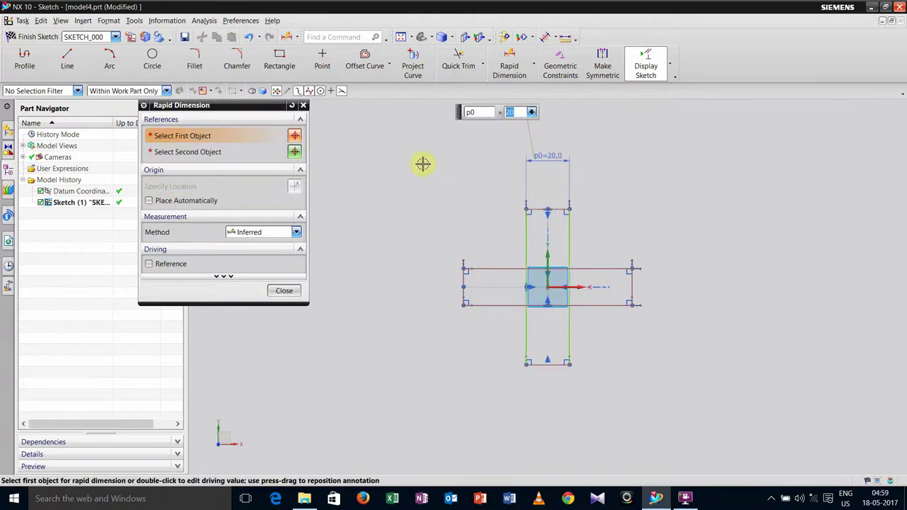
{"action": "left_click", "coordinate": [572, 240]}
{"action": "left_click", "coordinate": [753, 259]}
{"action": "type", "text": "100"}
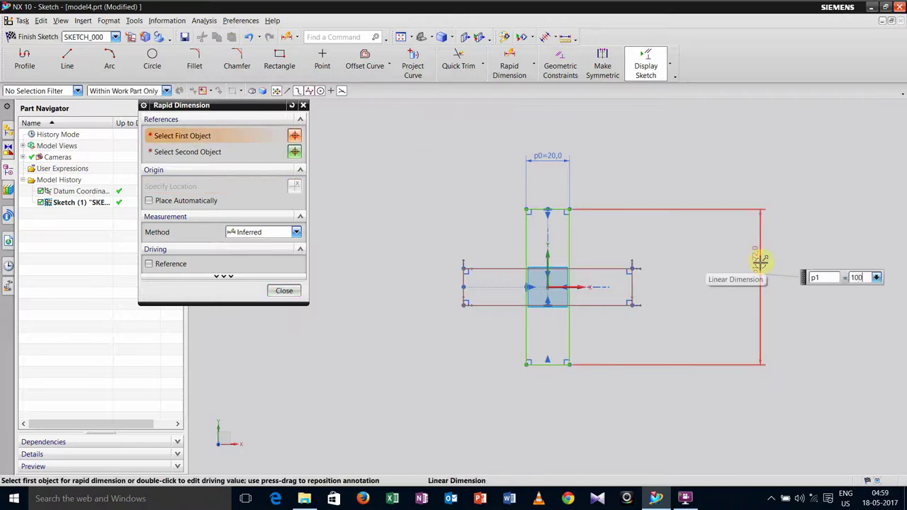
{"action": "key", "text": "Return"}
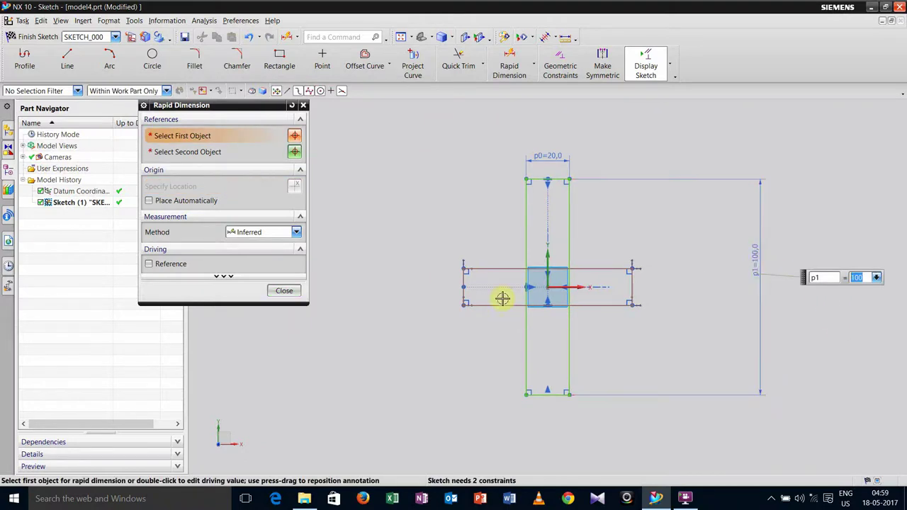
Dimension the horizontal rectangle with a height of 20 and a length of 100.
{"action": "left_click", "coordinate": [464, 284]}
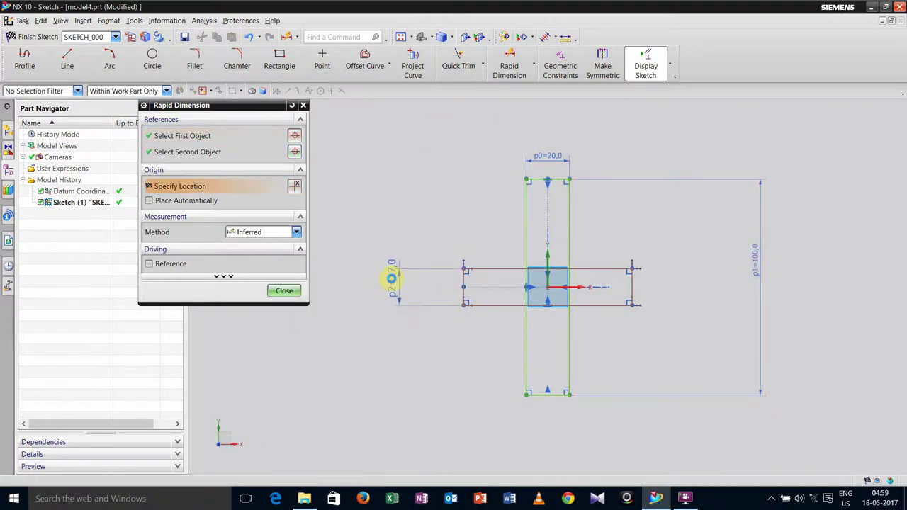
{"action": "left_click", "coordinate": [392, 279]}
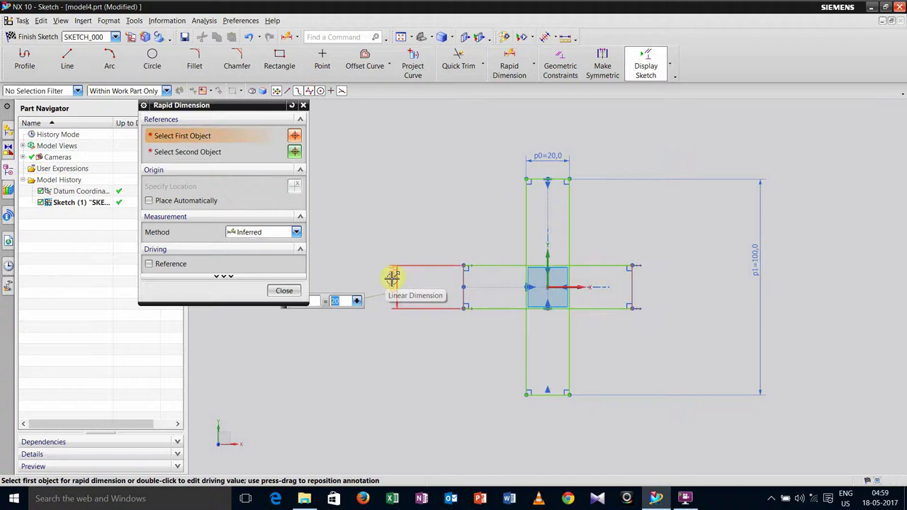
{"action": "left_click", "coordinate": [501, 309]}
{"action": "left_click", "coordinate": [516, 361]}
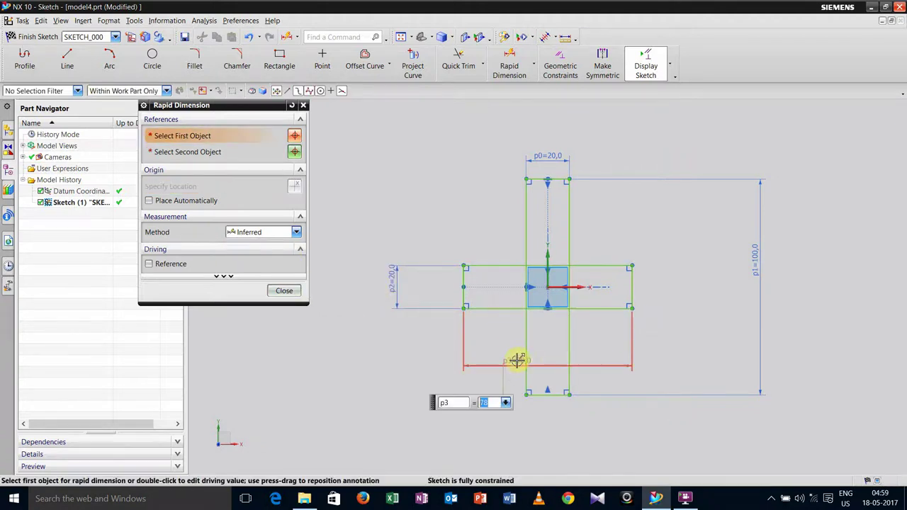
{"action": "type", "text": "100"}
{"action": "key", "text": "Return"}
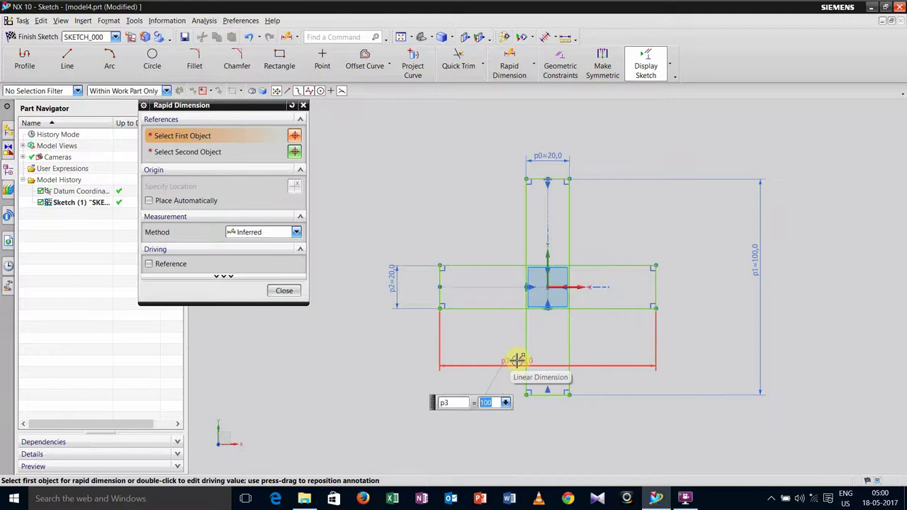
{"action": "left_click", "coordinate": [284, 292]}
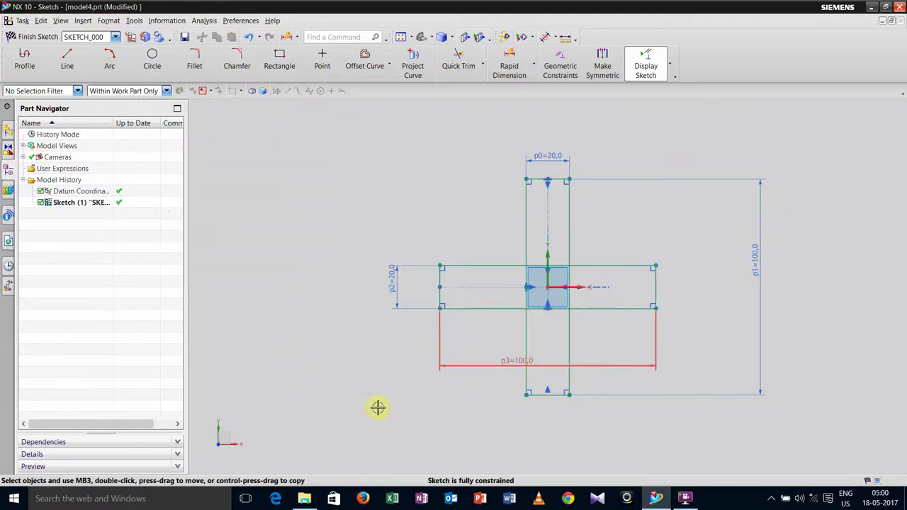
Trim the inner line segments where the rectangles cross to leave a plus-shaped outline, and finish the sketch.
{"action": "left_click", "coordinate": [457, 59]}
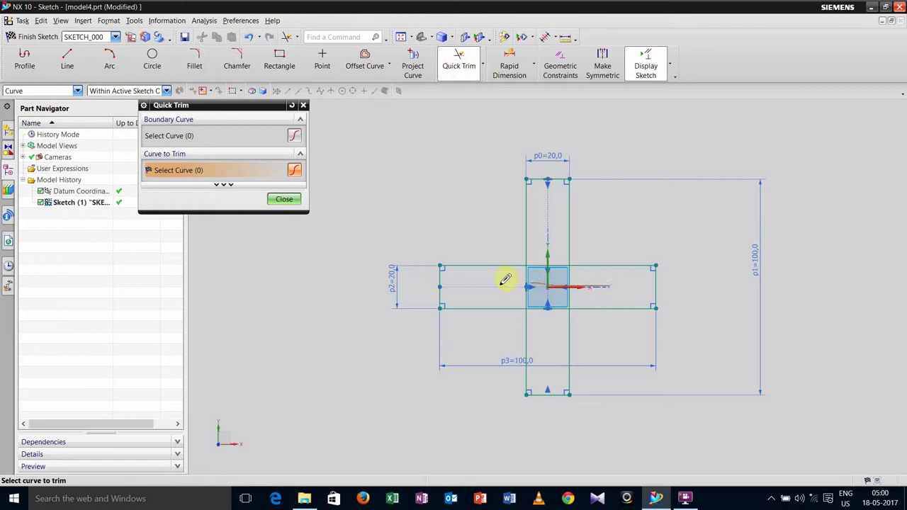
{"action": "mouse_move", "coordinate": [540, 248]}
{"action": "left_mouse_down"}
{"action": "mouse_move", "coordinate": [546, 320]}
{"action": "mouse_move", "coordinate": [547, 292]}
{"action": "left_mouse_up"}
{"action": "left_click", "coordinate": [284, 200]}
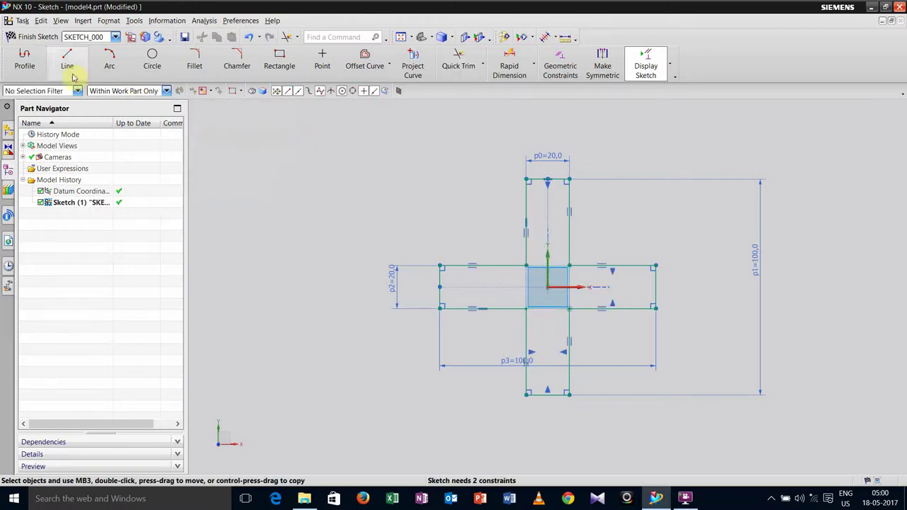
{"action": "left_click", "coordinate": [39, 37]}
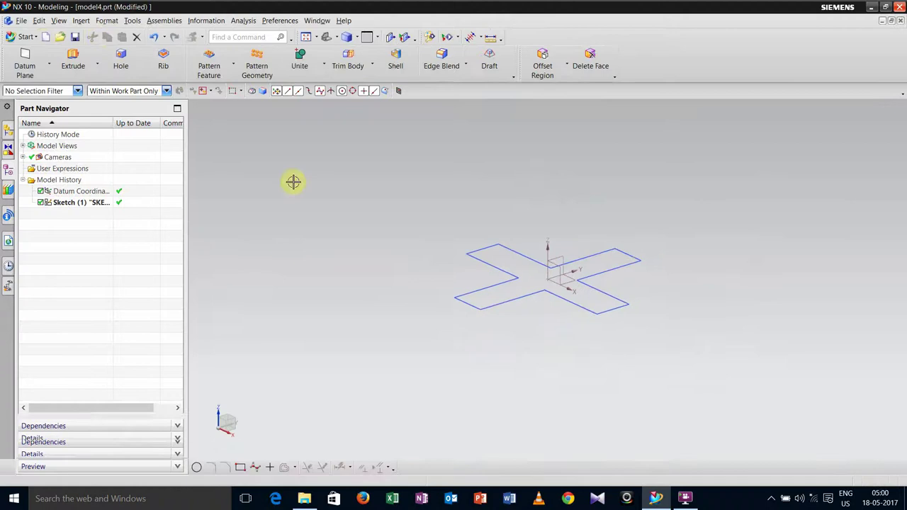
Start a new sketch in the task environment on the vertical YZ datum plane.
{"action": "left_click", "coordinate": [83, 21]}
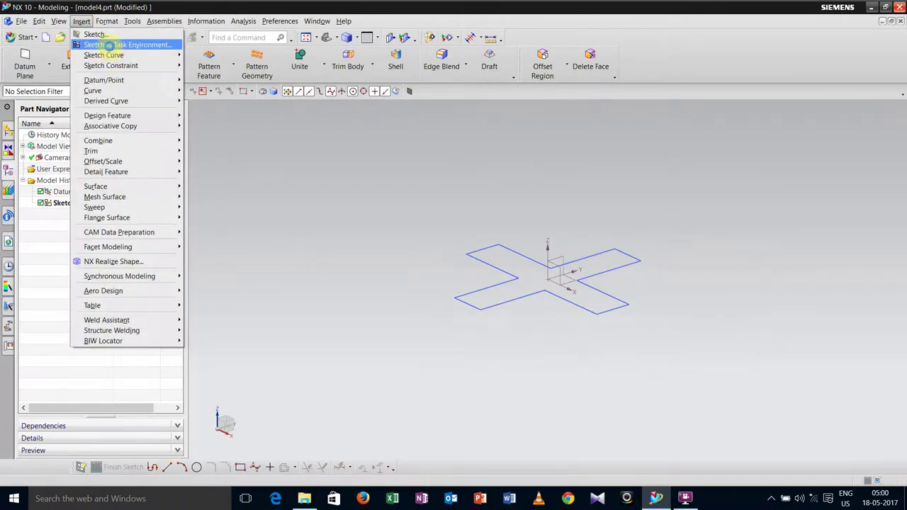
{"action": "left_click", "coordinate": [107, 45]}
{"action": "left_click", "coordinate": [611, 259]}
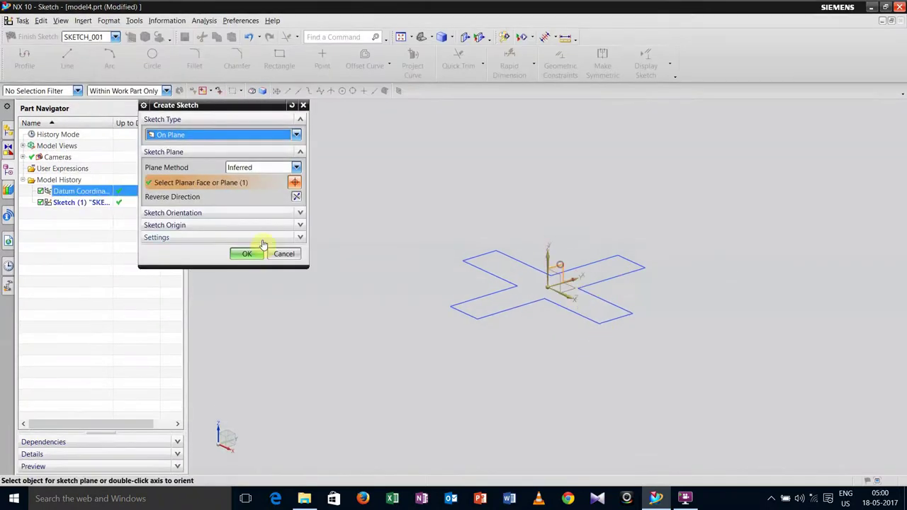
{"action": "left_click", "coordinate": [247, 255]}
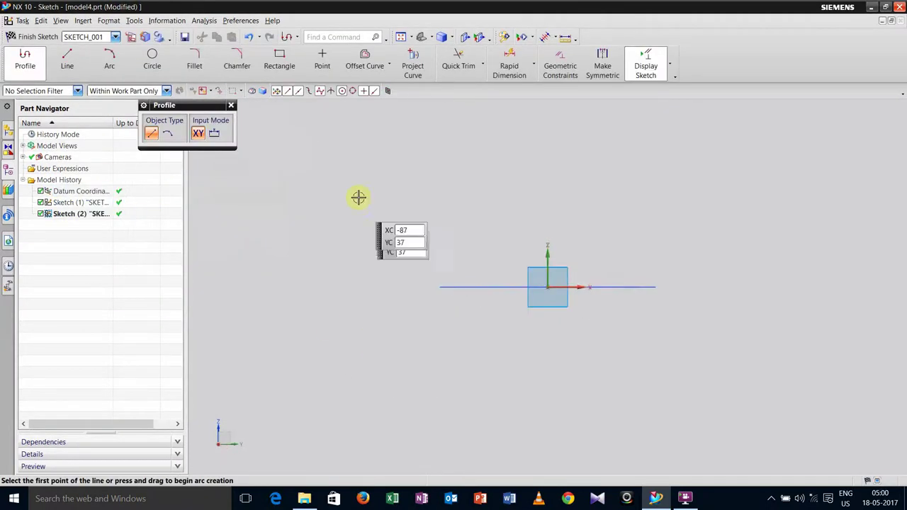
Draw a vertical line about 77 mm long upward from the origin.
{"action": "left_click", "coordinate": [68, 61]}
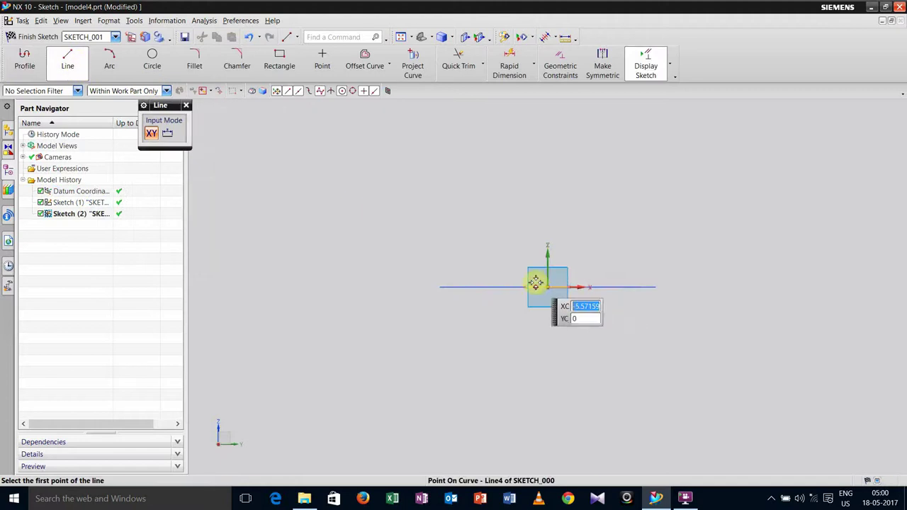
{"action": "left_click", "coordinate": [549, 286]}
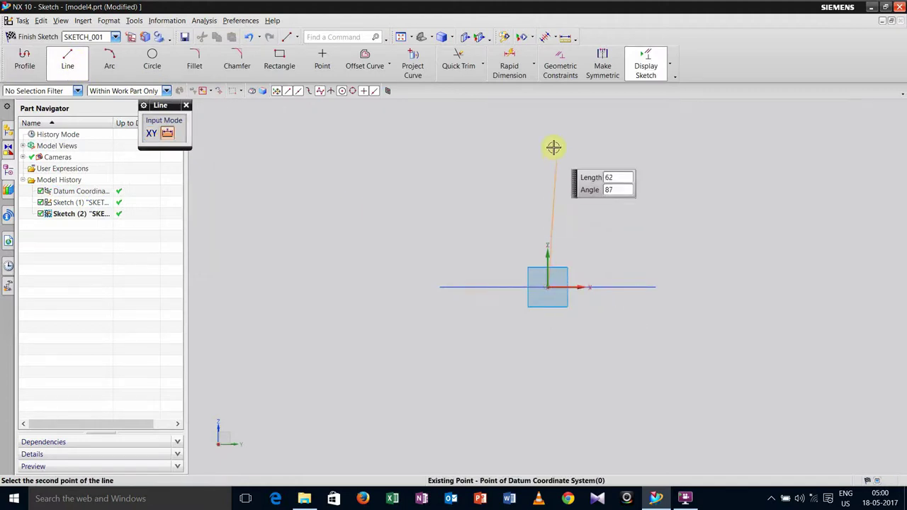
{"action": "left_click", "coordinate": [544, 121]}
{"action": "key", "text": "Escape"}
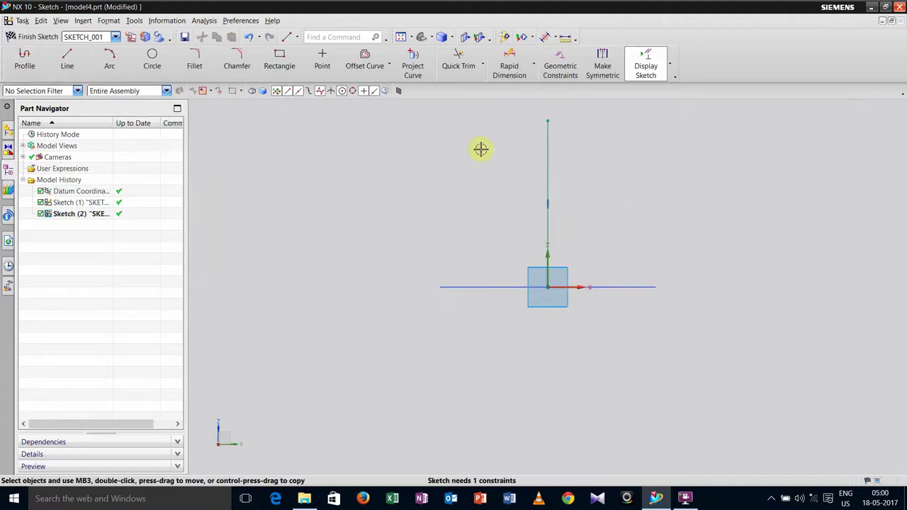
Dimension the vertical line with a length of 200.
{"action": "left_click", "coordinate": [516, 73]}
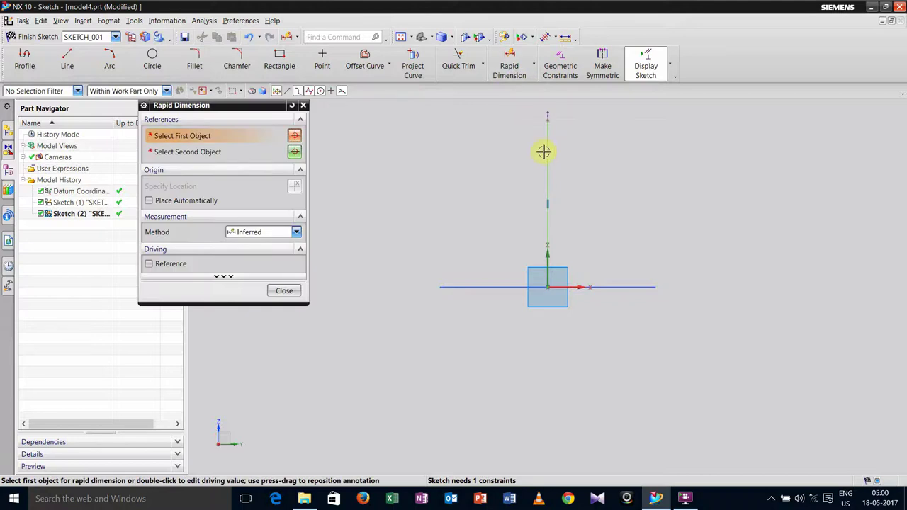
{"action": "left_click", "coordinate": [547, 151]}
{"action": "left_click", "coordinate": [377, 193]}
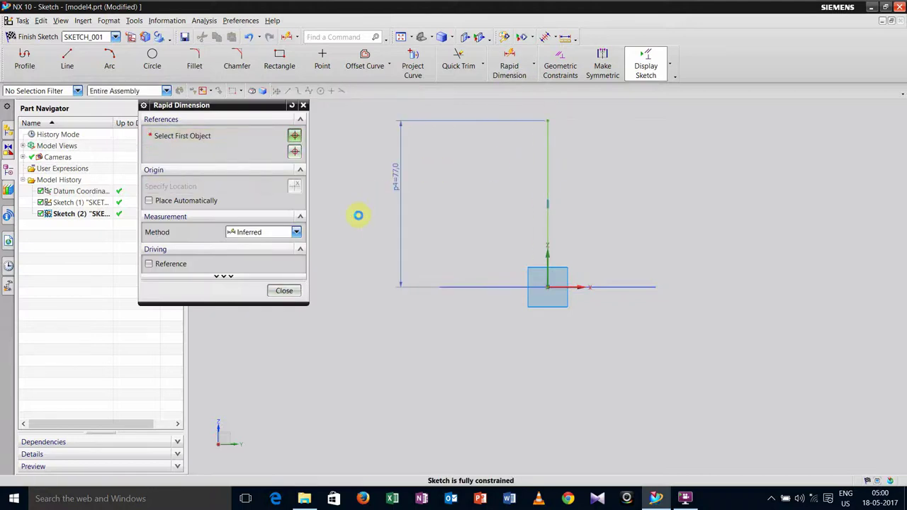
{"action": "type", "text": "200"}
{"action": "key", "text": "Return"}
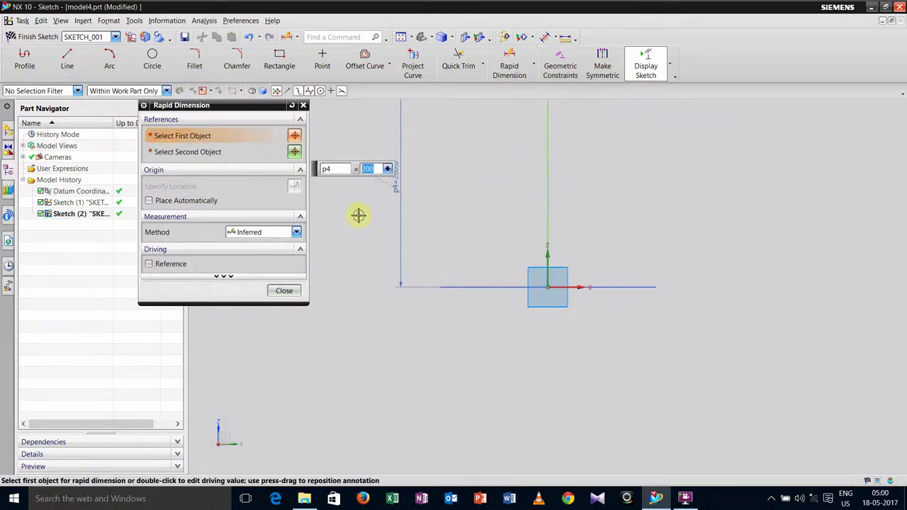
{"action": "left_click", "coordinate": [286, 291]}
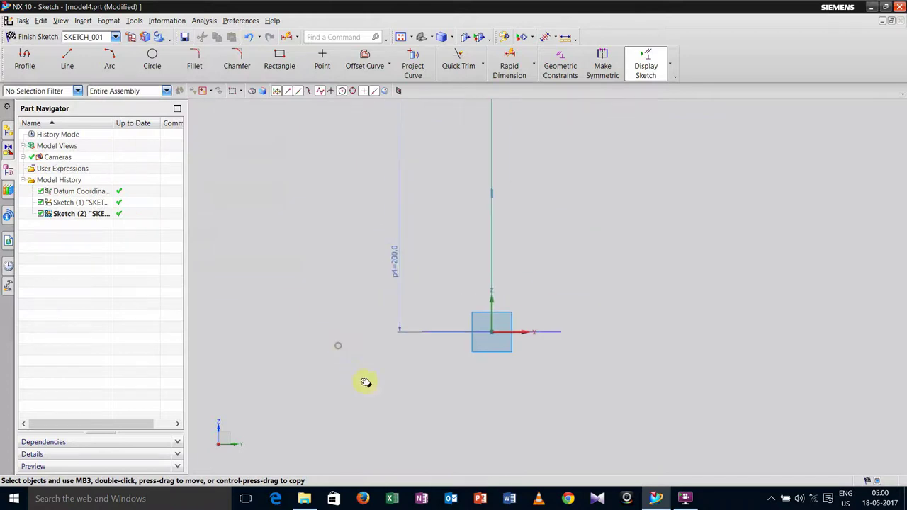
Draw a second vertical line up from the end edge of the cross's arm on the positive Y side, and convert it to a reference line.
{"action": "left_click", "coordinate": [68, 59]}
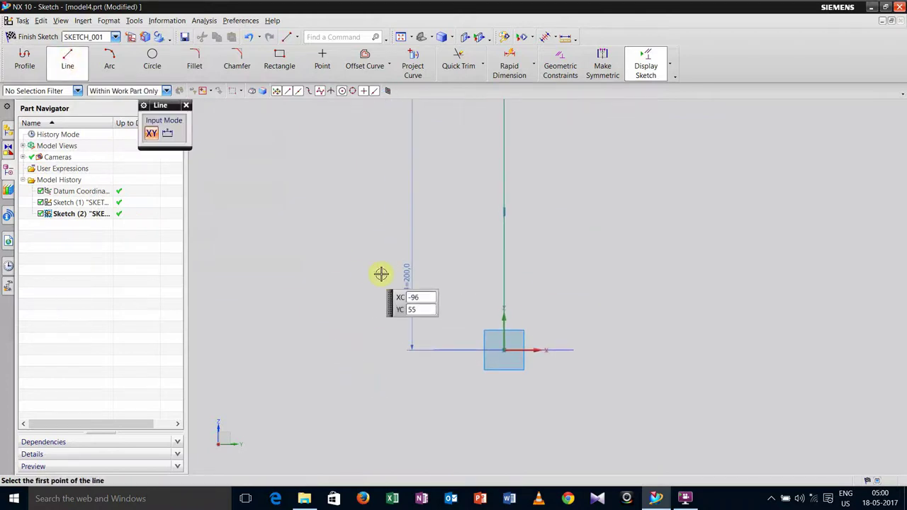
{"action": "middle_click_drag", "start_coordinate": [398, 290], "coordinate": [399, 302]}
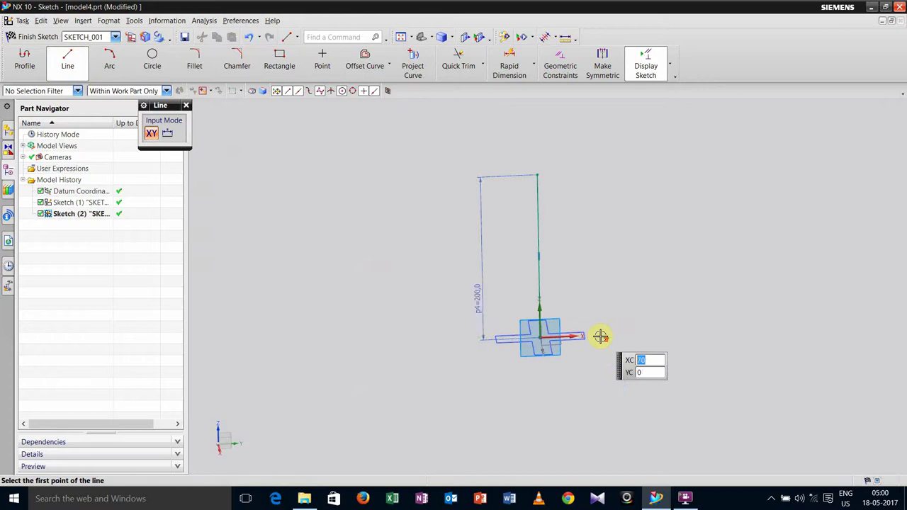
{"action": "left_click", "coordinate": [562, 333]}
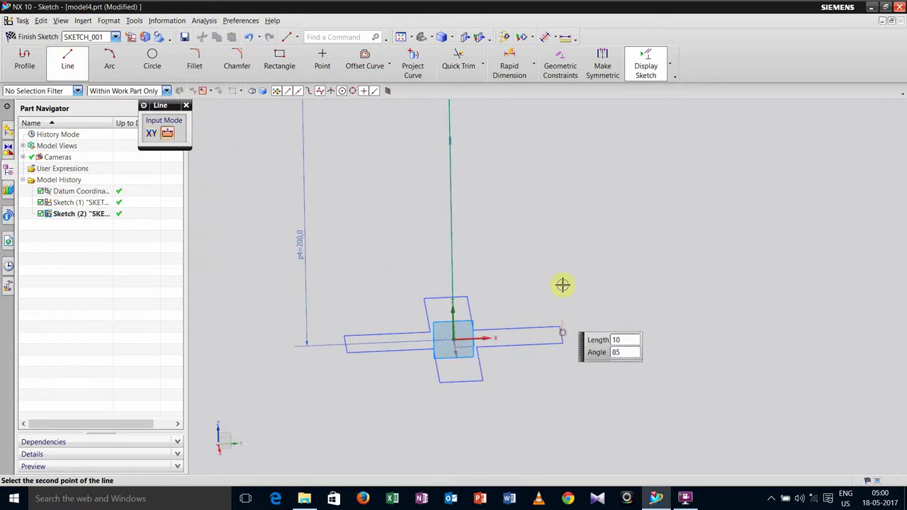
{"action": "left_click", "coordinate": [558, 138]}
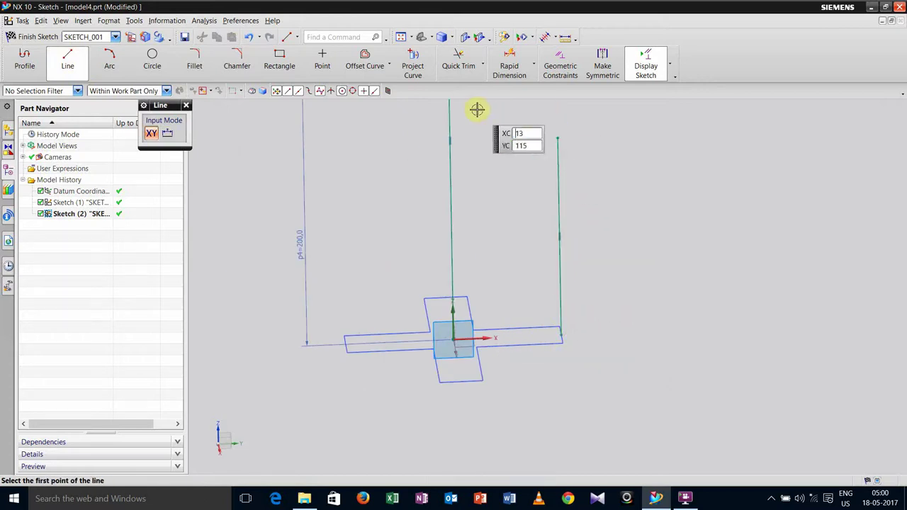
{"action": "key", "text": "Escape"}
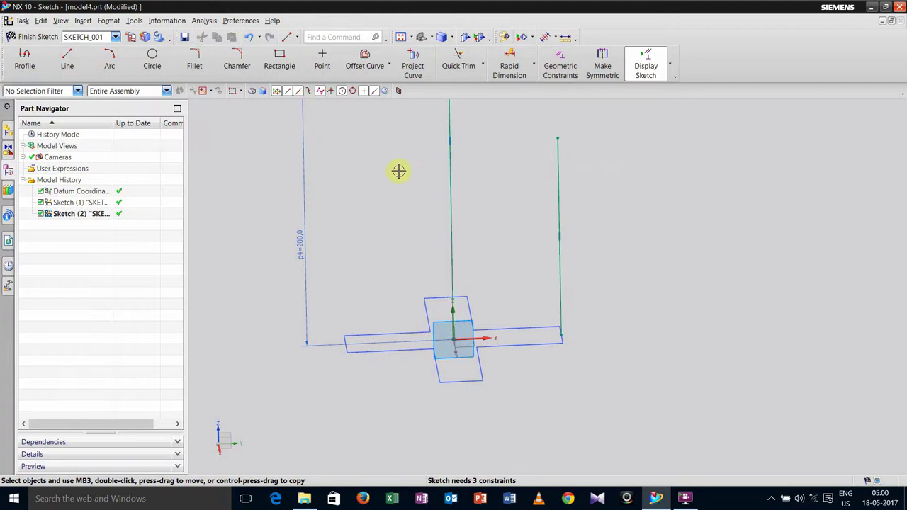
{"action": "right_click", "coordinate": [560, 186]}
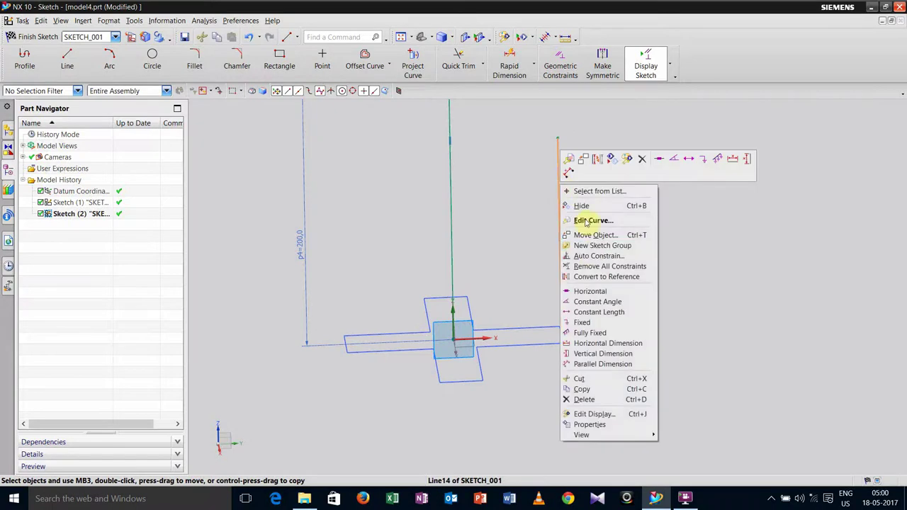
{"action": "left_click", "coordinate": [599, 282]}
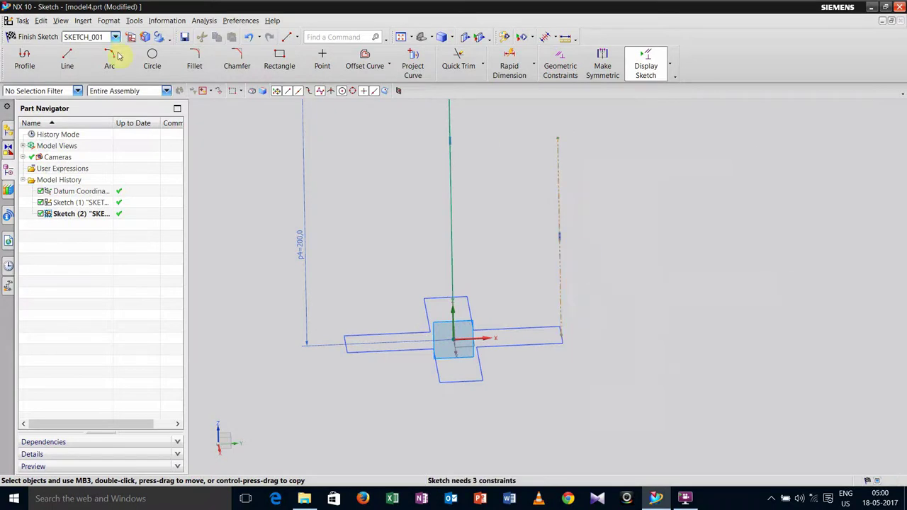
Draw an outward-leaning line from the reference line's lower endpoint to about XC 74, YC 103.
{"action": "left_click", "coordinate": [67, 58]}
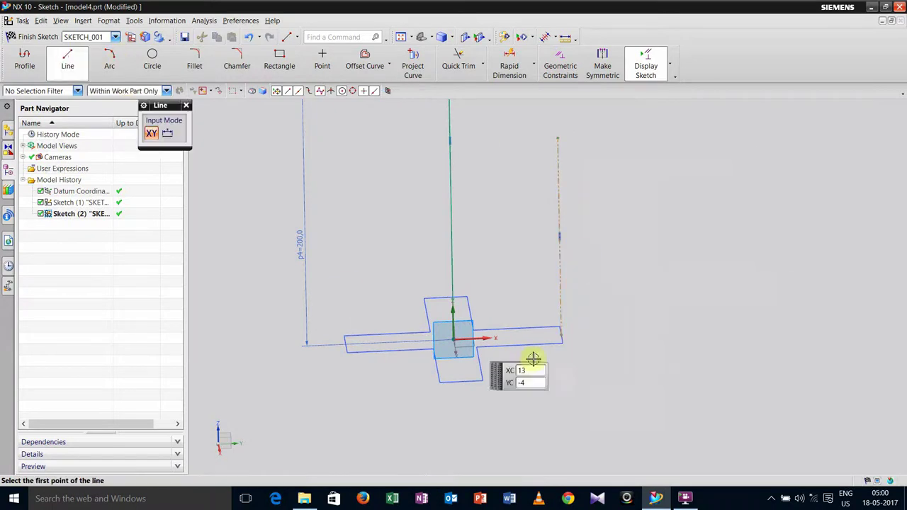
{"action": "left_click", "coordinate": [564, 334]}
{"action": "left_click", "coordinate": [608, 128]}
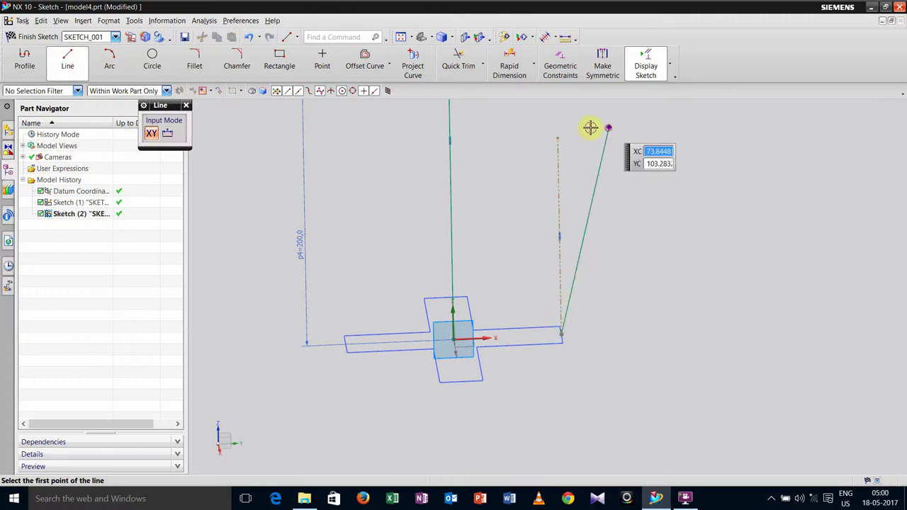
{"action": "key", "text": "Escape"}
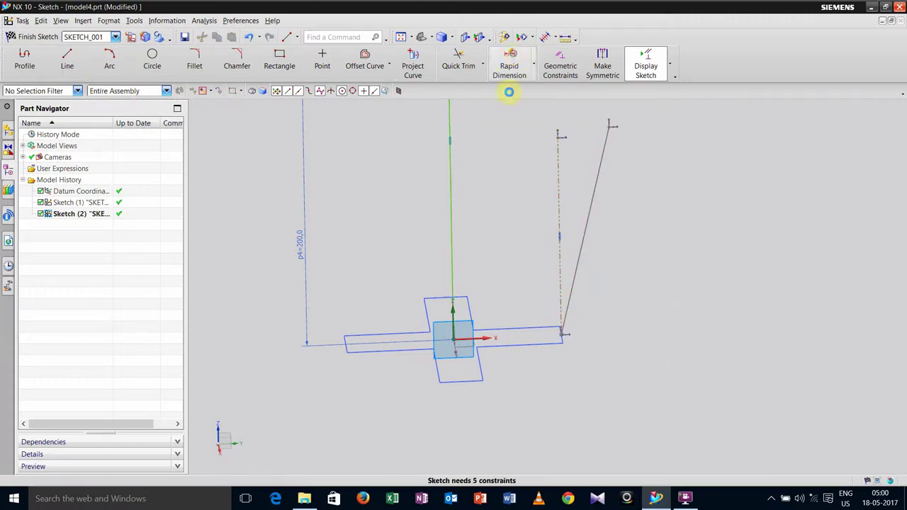
Dimension the angle between the reference line and the inclined line as 13.5 degrees, and finish the sketch.
{"action": "left_click", "coordinate": [509, 65]}
{"action": "left_click", "coordinate": [559, 183]}
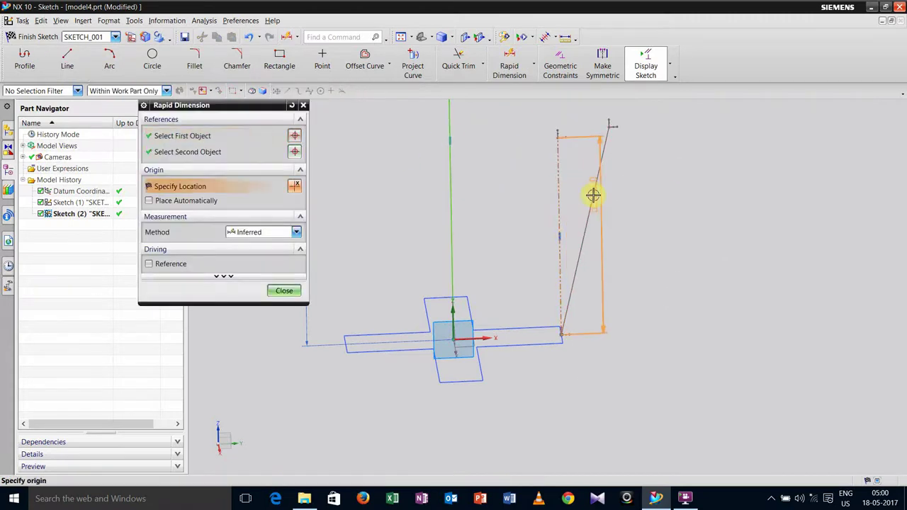
{"action": "left_click", "coordinate": [593, 194]}
{"action": "left_click", "coordinate": [581, 137]}
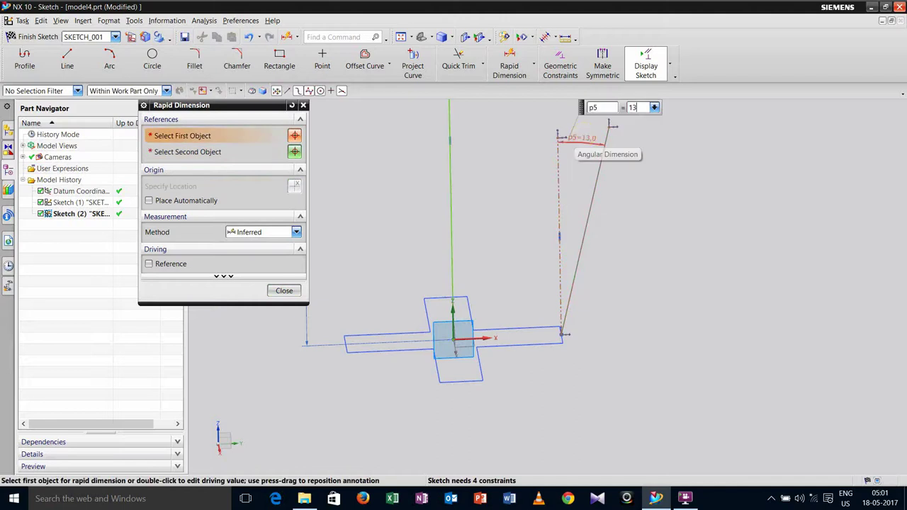
{"action": "left_click", "coordinate": [287, 290]}
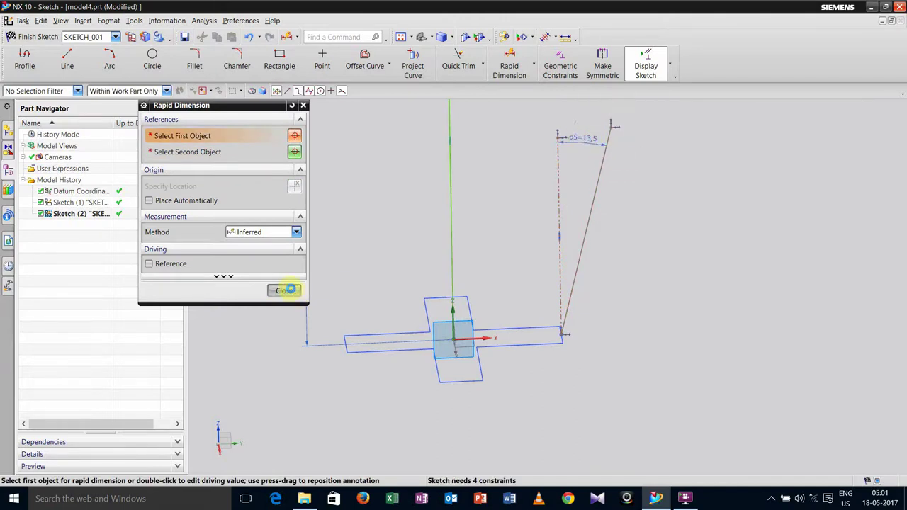
{"action": "left_click", "coordinate": [42, 36]}
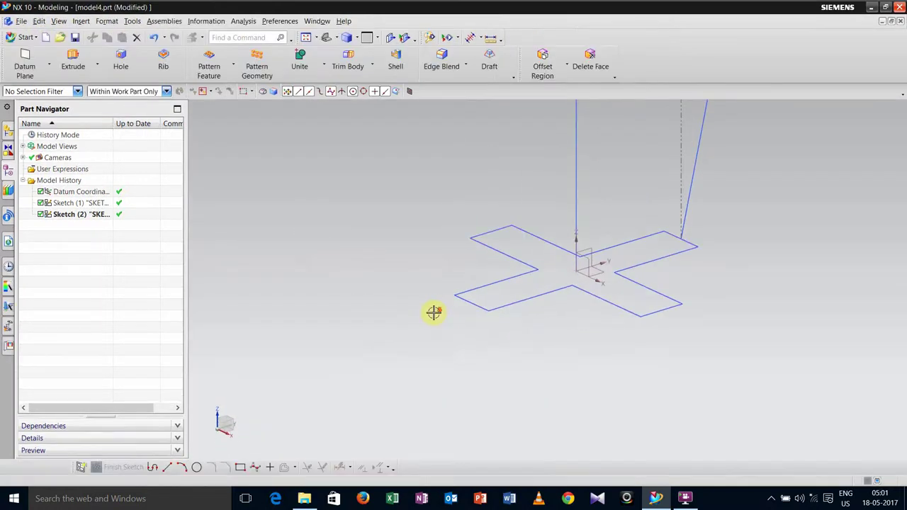
Start a Swept feature and select the closed cross-shaped outline as its section.
{"action": "scroll", "coordinate": [663, 334], "scroll_direction": "down", "scroll_amount": 3}
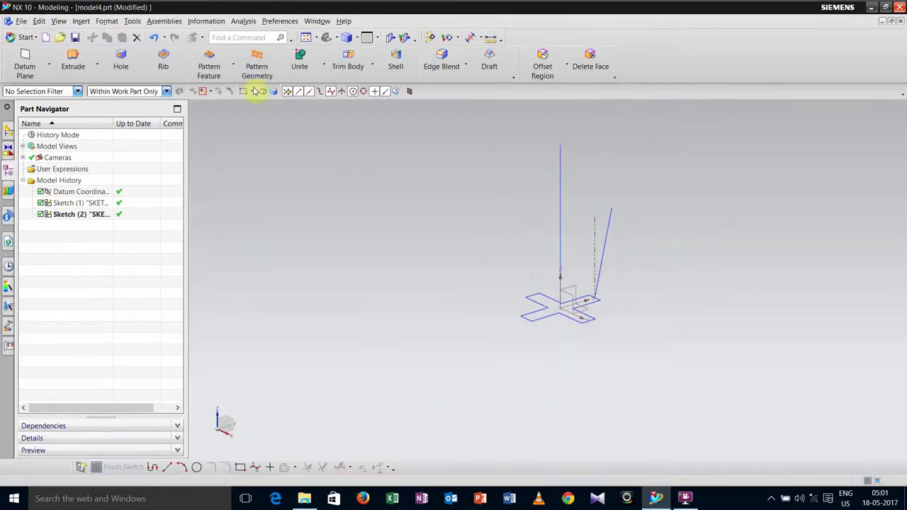
{"action": "left_click", "coordinate": [82, 22]}
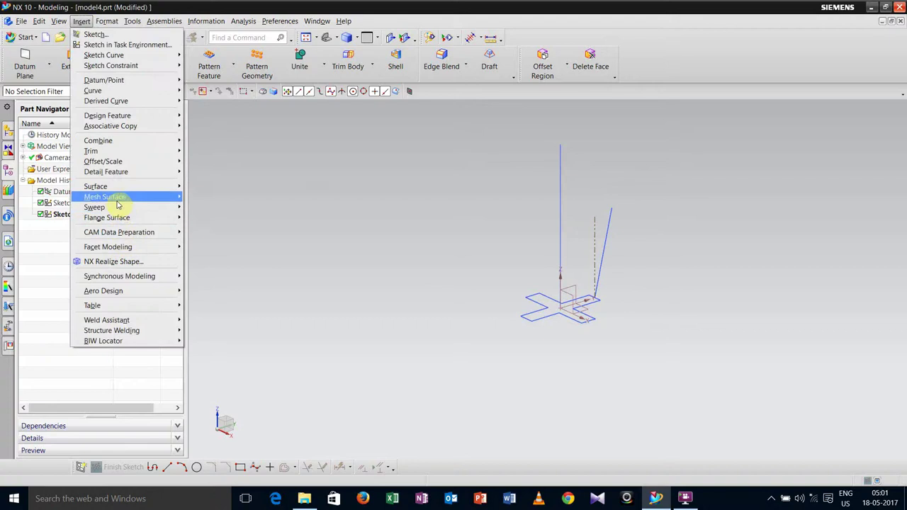
{"action": "mouse_move", "coordinate": [118, 207]}
{"action": "left_click", "coordinate": [215, 208]}
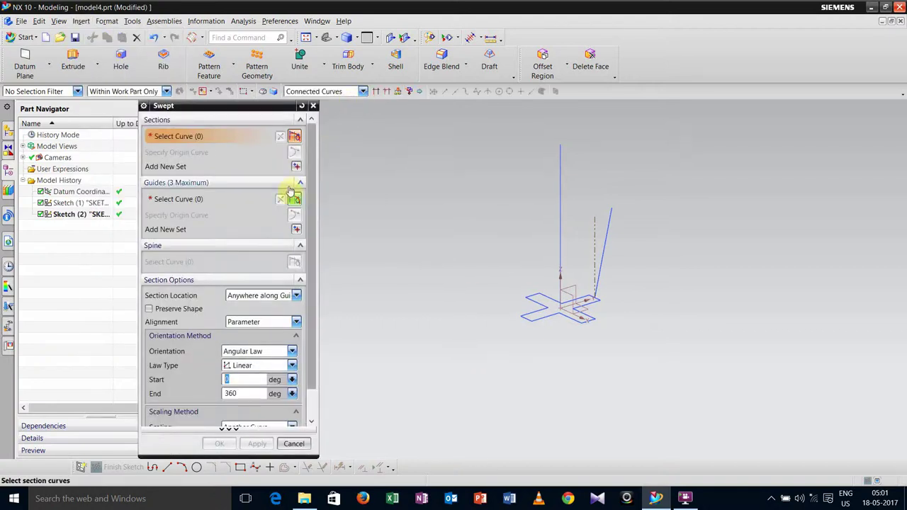
{"action": "left_click", "coordinate": [544, 317]}
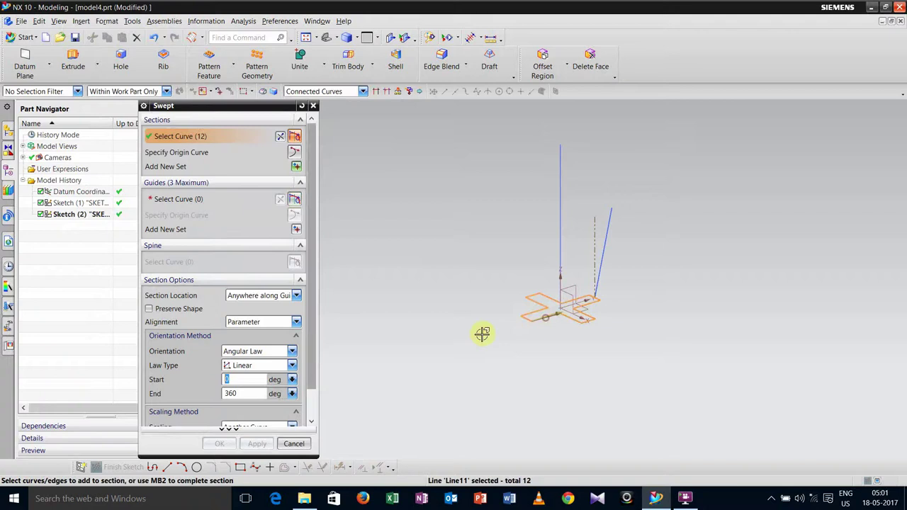
{"action": "scroll", "coordinate": [550, 329], "scroll_direction": "up", "scroll_amount": 3}
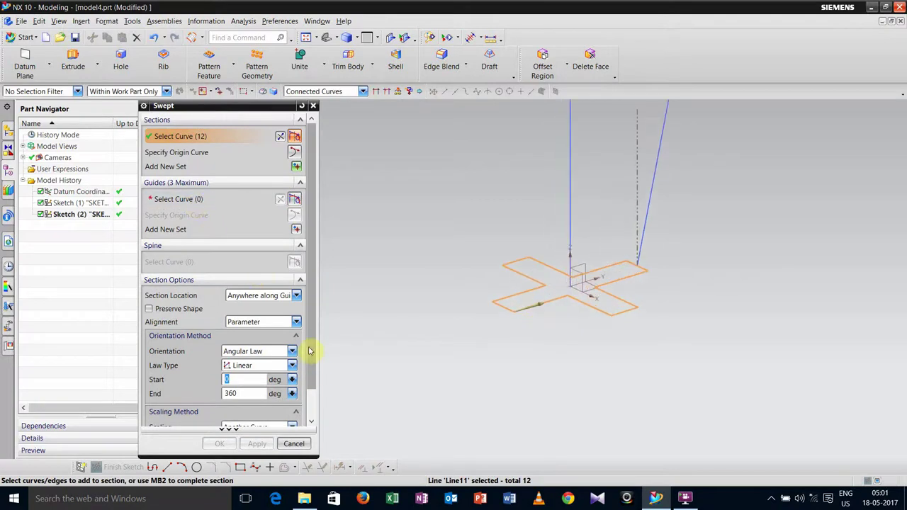
Set the sweep's orientation method to Fixed and its scaling method to Constant.
{"action": "scroll", "coordinate": [309, 351], "scroll_direction": "down", "scroll_amount": 1}
{"action": "left_click", "coordinate": [292, 320]}
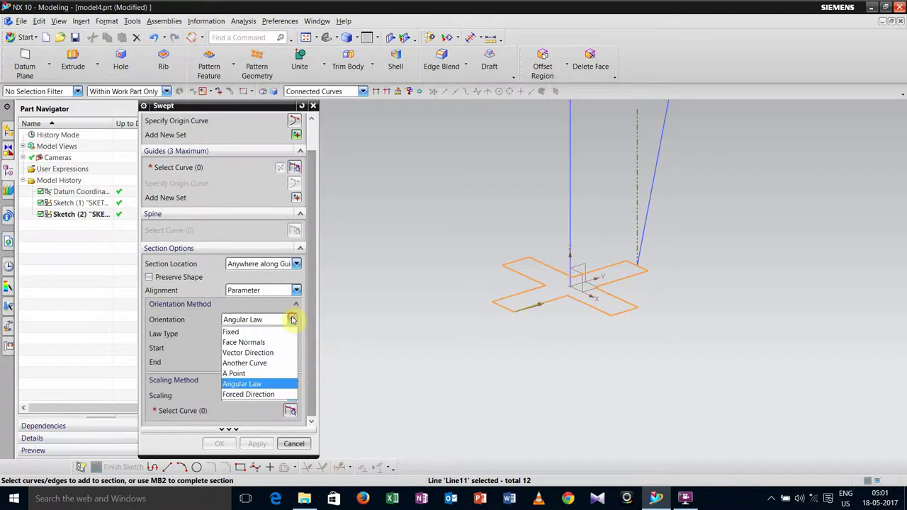
{"action": "left_click", "coordinate": [255, 328]}
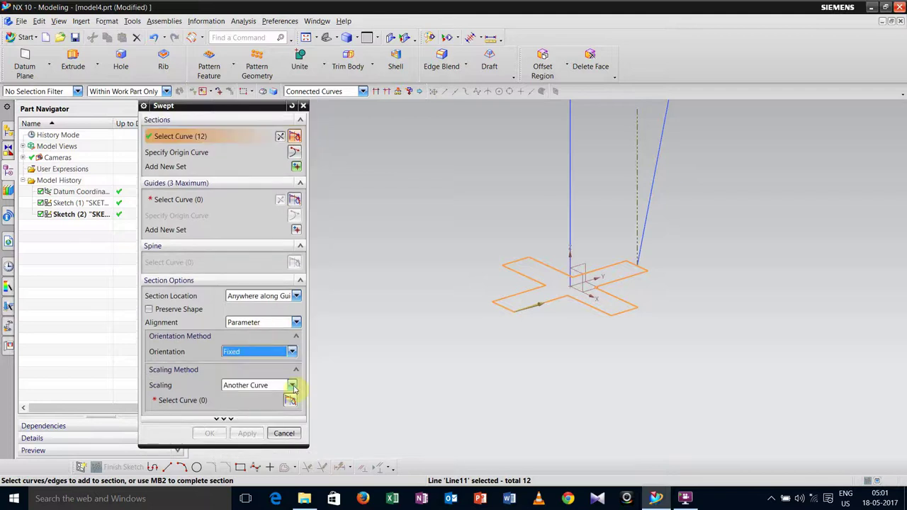
{"action": "left_click", "coordinate": [292, 385]}
{"action": "left_click", "coordinate": [259, 398]}
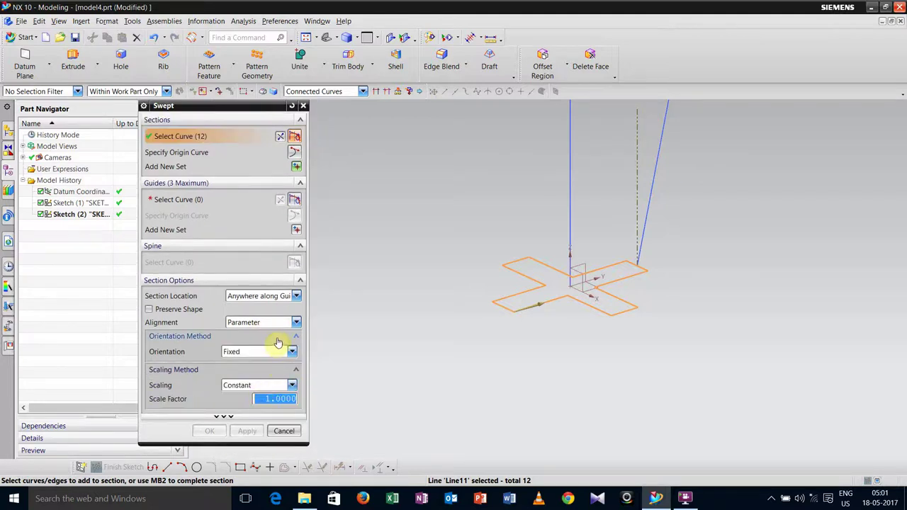
Select the 200 mm vertical line as the sweep's guide and inspect the preview.
{"action": "left_click", "coordinate": [204, 200]}
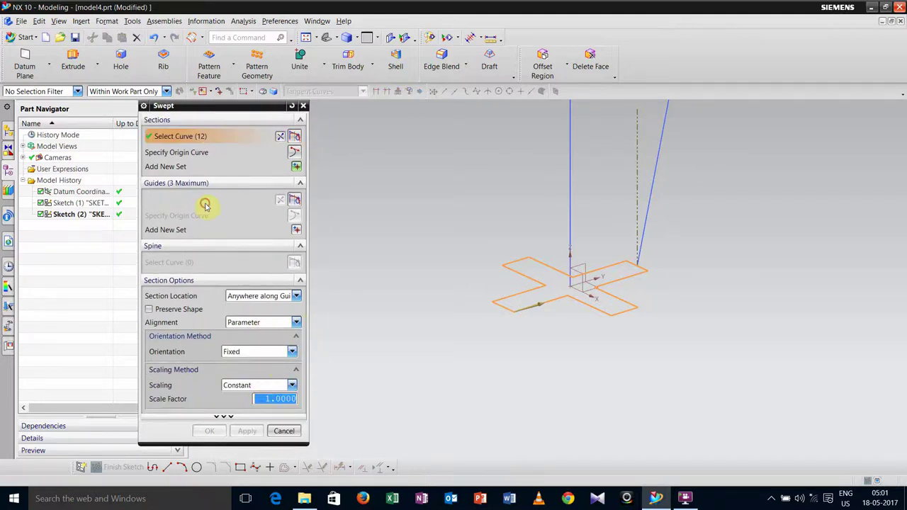
{"action": "left_click", "coordinate": [571, 202]}
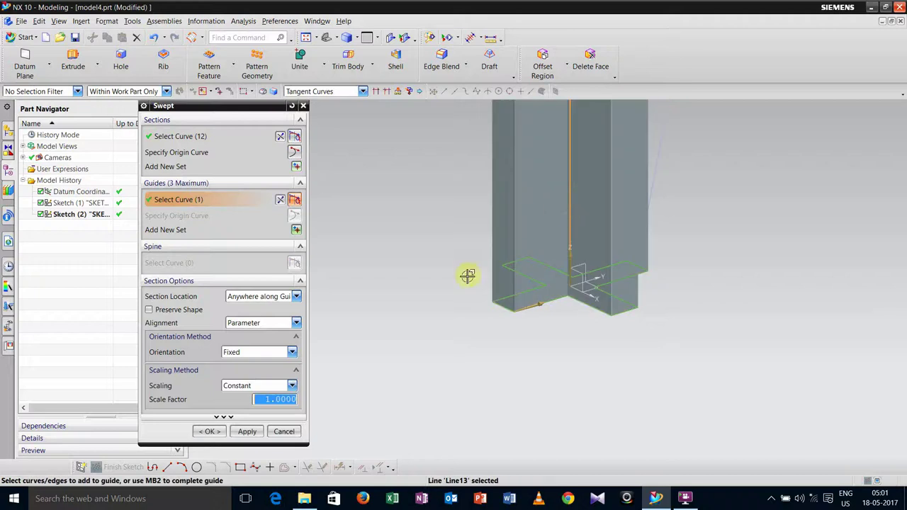
{"action": "scroll", "coordinate": [534, 359], "scroll_direction": "down", "scroll_amount": 3}
{"action": "middle_click_drag", "start_coordinate": [601, 392], "coordinate": [528, 394]}
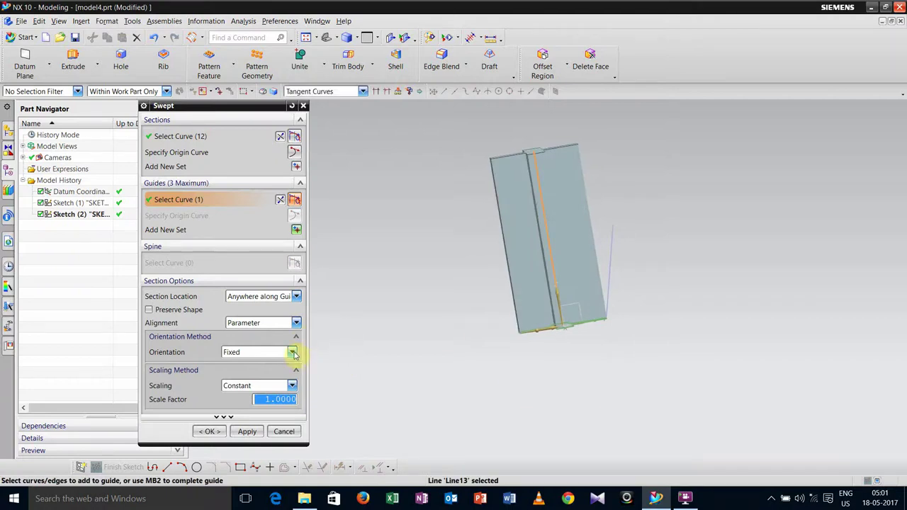
Set the sweep's orientation to Angular Law and its scaling to Another Curve using the inclined line, and create the feature.
{"action": "left_click", "coordinate": [293, 352]}
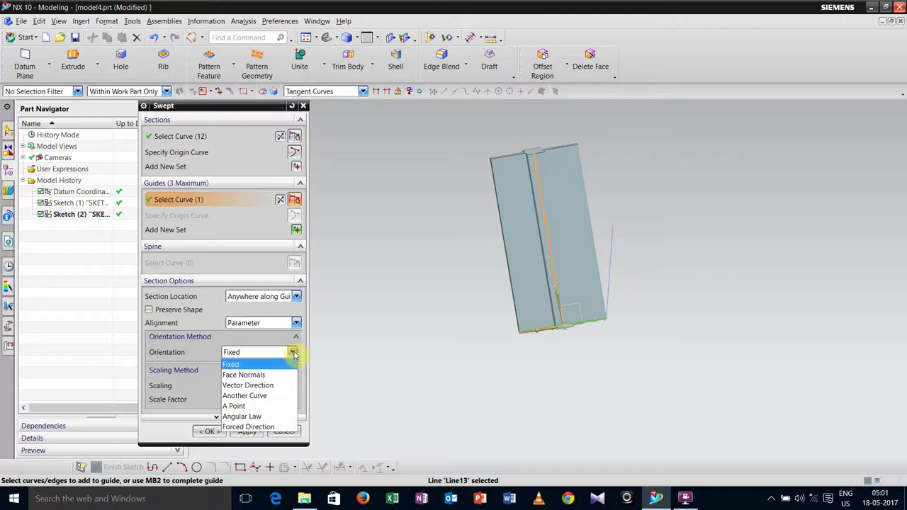
{"action": "left_click", "coordinate": [252, 416]}
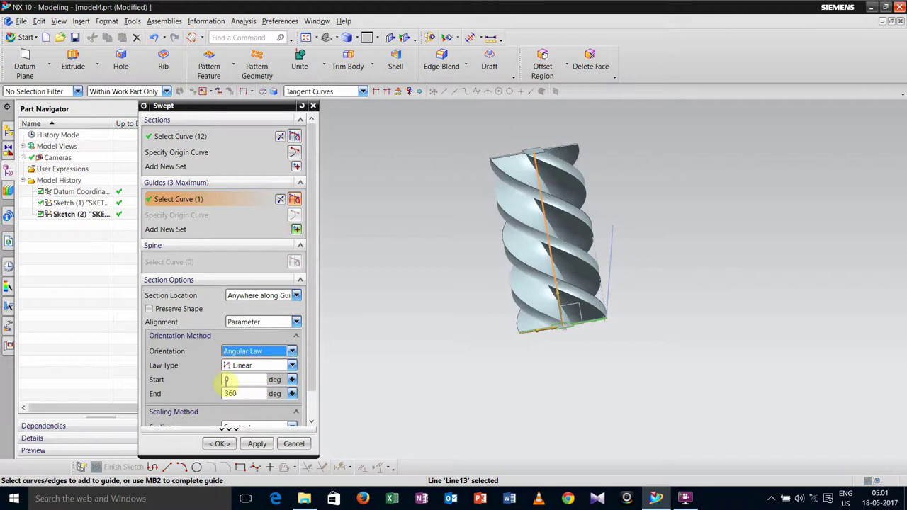
{"action": "scroll", "coordinate": [310, 381], "scroll_direction": "down", "scroll_amount": 1}
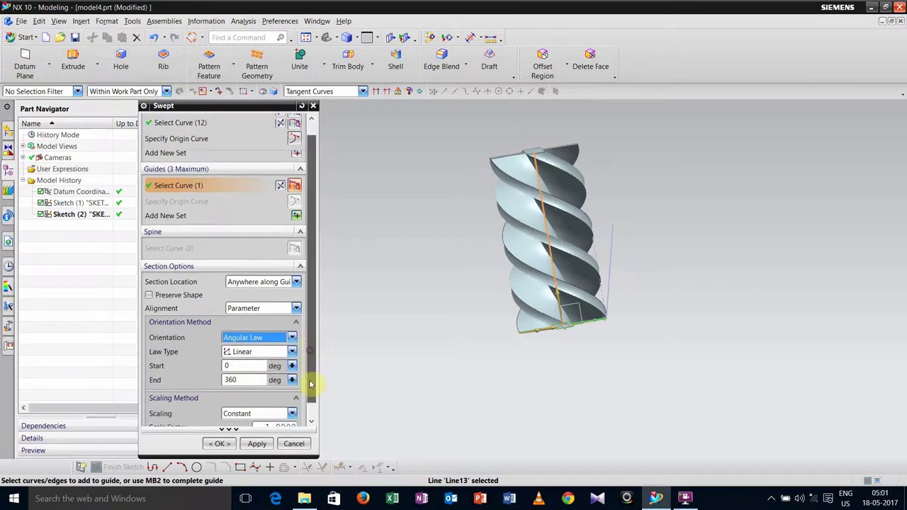
{"action": "left_click", "coordinate": [293, 398]}
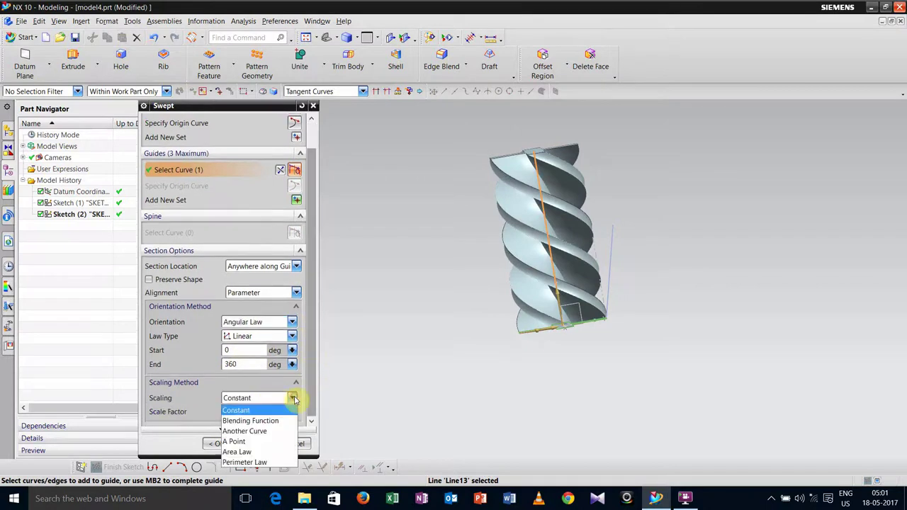
{"action": "left_click", "coordinate": [260, 432]}
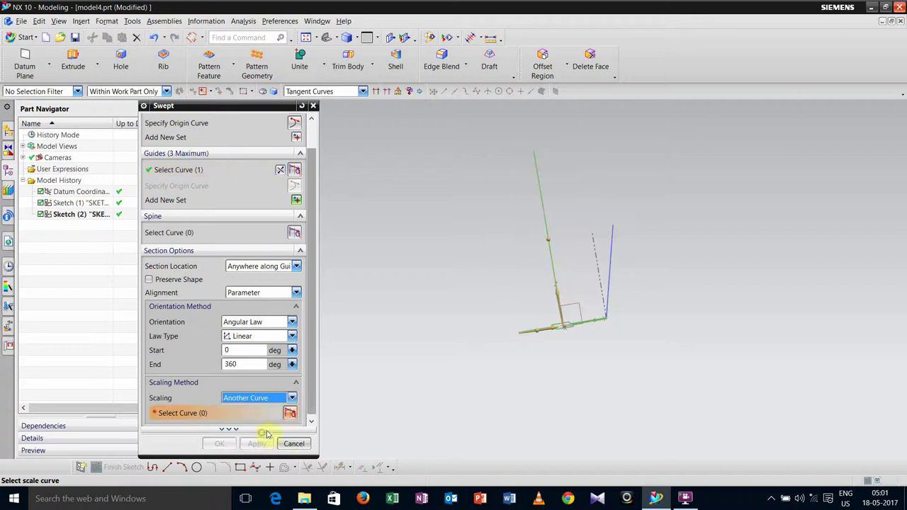
{"action": "left_click", "coordinate": [609, 249]}
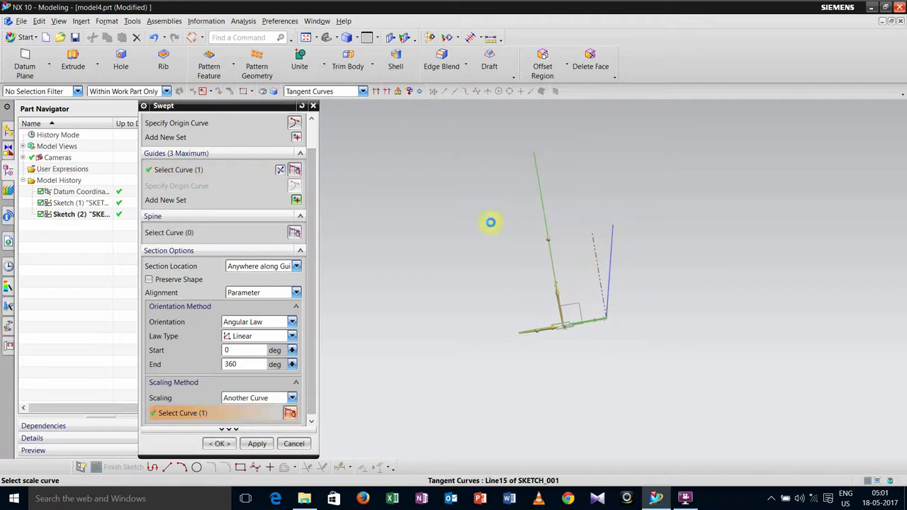
{"action": "left_click", "coordinate": [219, 444]}
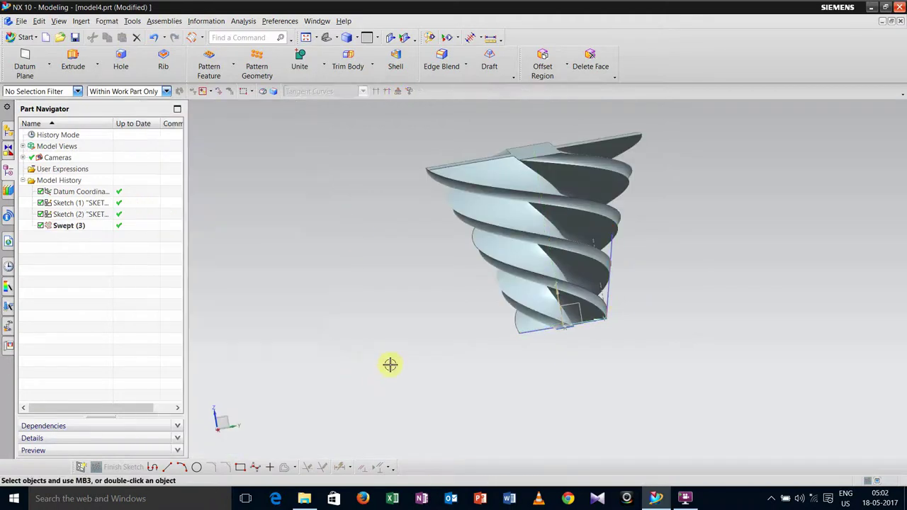
Inspect the twisted, tapered solid and hide both the guide-line sketch and the cross-shaped section sketch.
{"action": "middle_click_drag", "start_coordinate": [391, 364], "coordinate": [468, 336]}
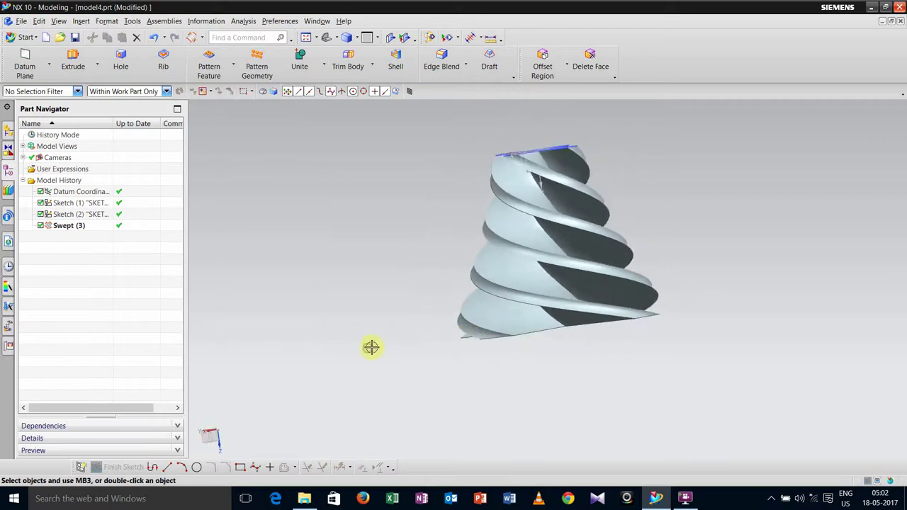
{"action": "middle_click_drag", "start_coordinate": [371, 347], "coordinate": [400, 342]}
{"action": "left_click", "coordinate": [605, 305]}
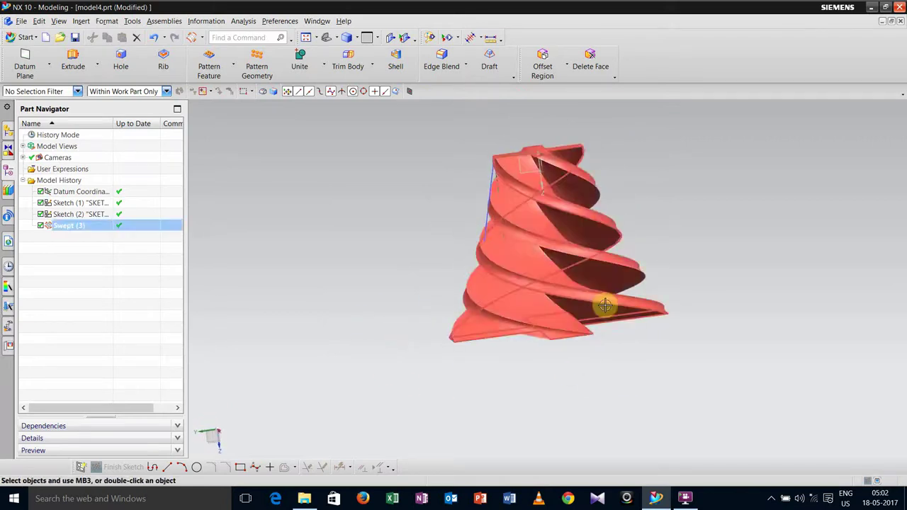
{"action": "key", "text": "Escape"}
{"action": "middle_click_drag", "start_coordinate": [360, 258], "coordinate": [387, 259]}
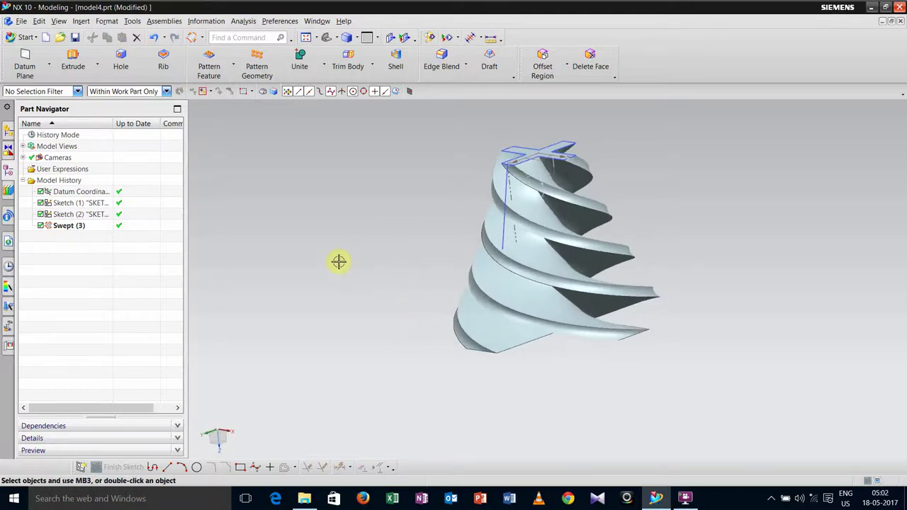
{"action": "right_click", "coordinate": [503, 204]}
{"action": "key", "text": "Escape"}
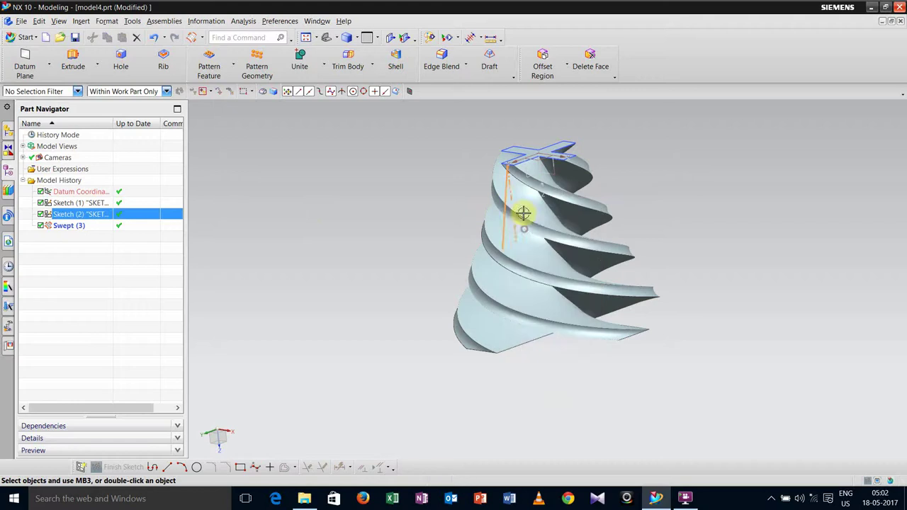
{"action": "right_click", "coordinate": [541, 146]}
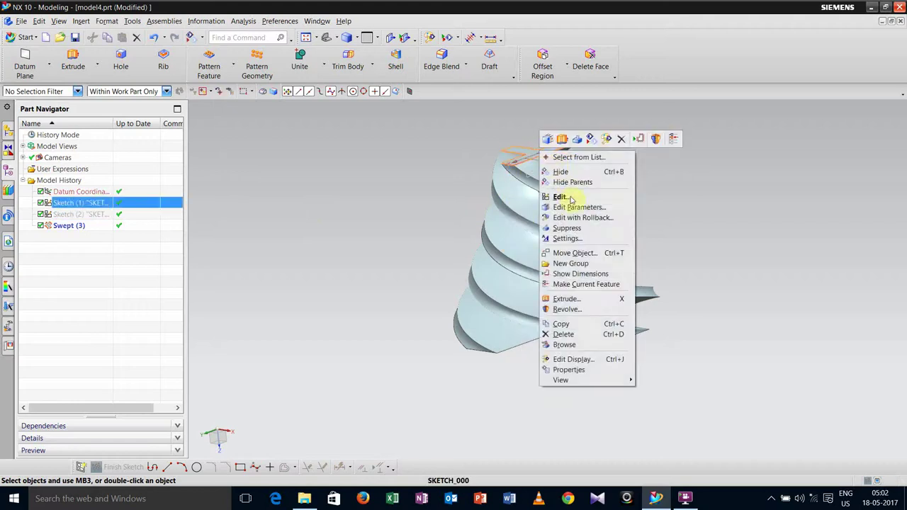
{"action": "left_click", "coordinate": [561, 171]}
{"action": "mouse_move", "coordinate": [353, 208]}
{"action": "middle_mouse_down"}
{"action": "mouse_move", "coordinate": [457, 211]}
{"action": "mouse_move", "coordinate": [441, 259]}
{"action": "mouse_move", "coordinate": [452, 234]}
{"action": "middle_mouse_up"}
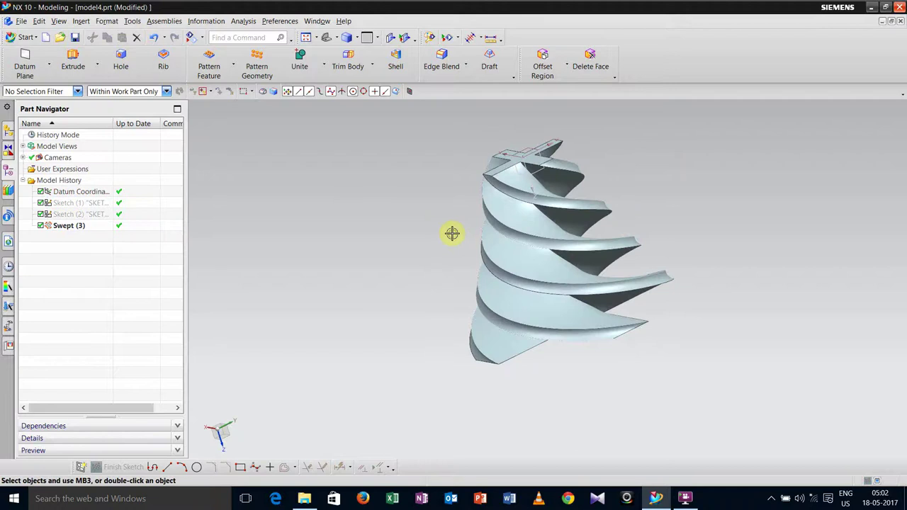
{"action": "left_click", "coordinate": [441, 61]}
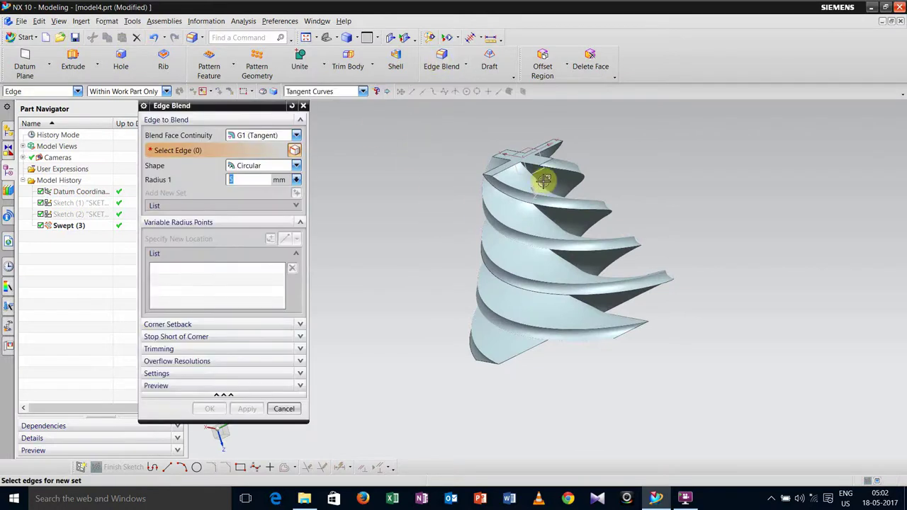
{"action": "left_click", "coordinate": [284, 409]}
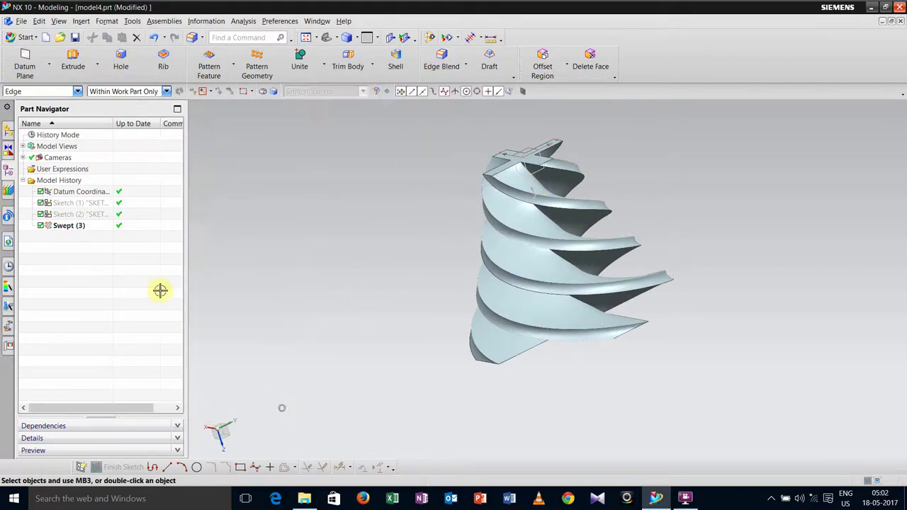
{"action": "double_click", "coordinate": [81, 225]}
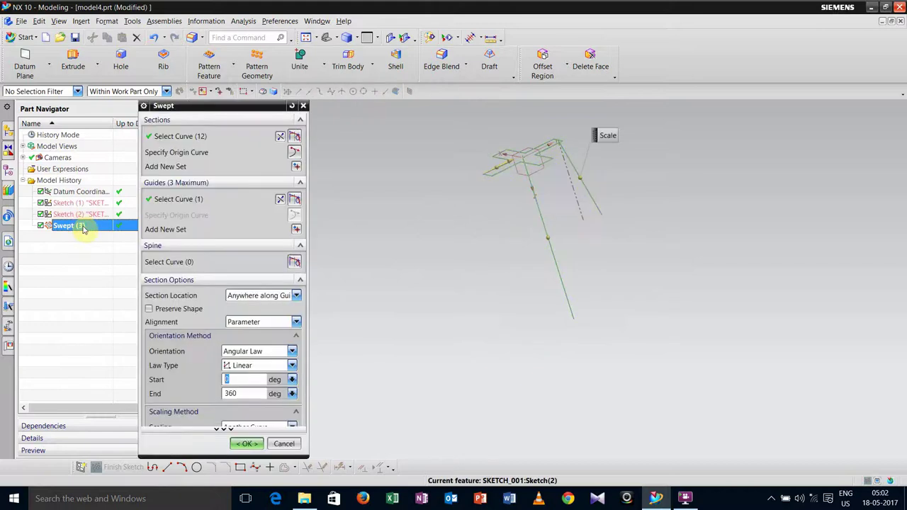
{"action": "left_click", "coordinate": [257, 445]}
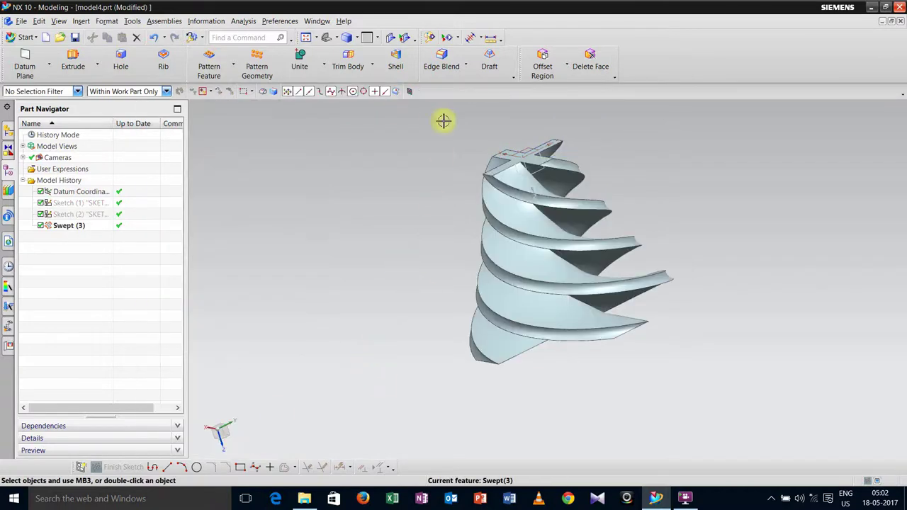
Start an Edge Blend on an inner helical edge of the swept body and add a variable radius point at its narrow end.
{"action": "left_click", "coordinate": [442, 60]}
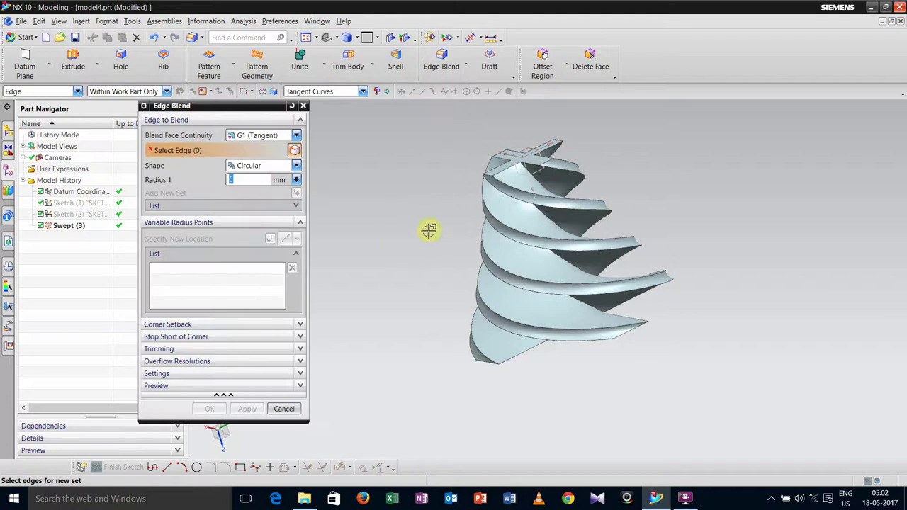
{"action": "left_click", "coordinate": [539, 177]}
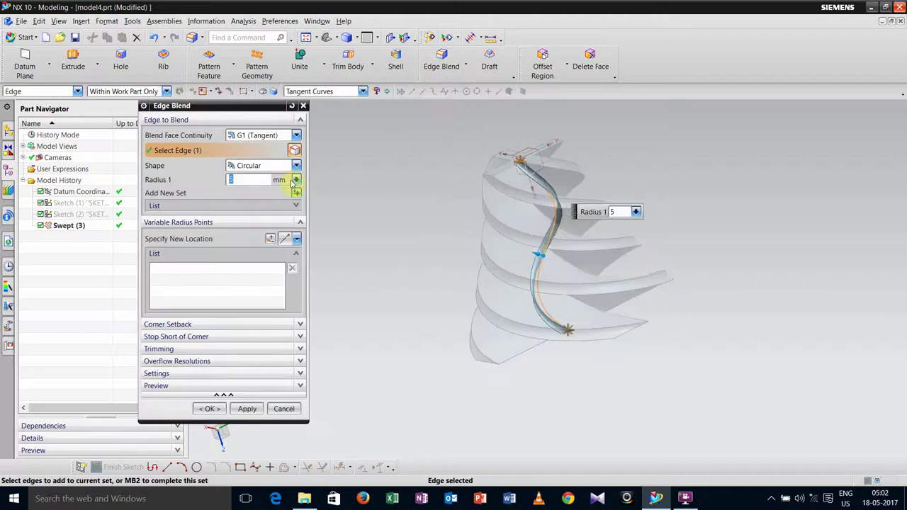
{"action": "left_click", "coordinate": [270, 239]}
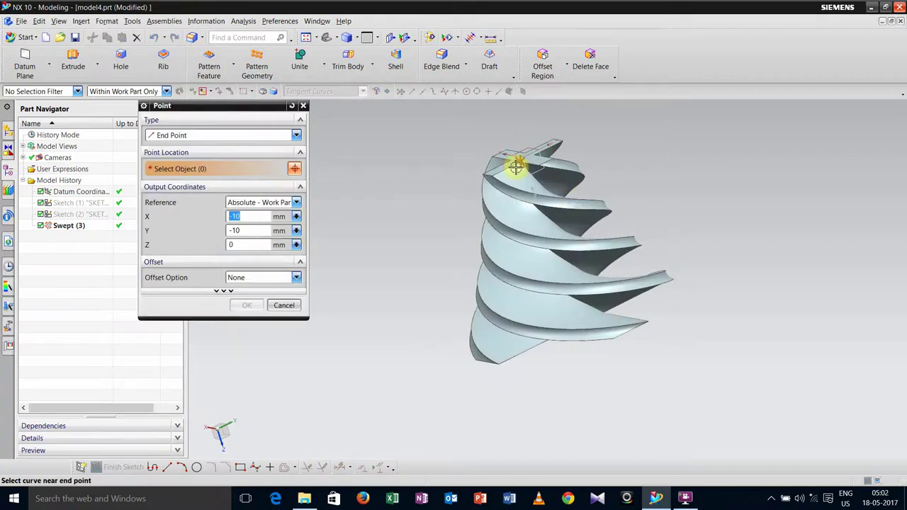
{"action": "scroll", "coordinate": [519, 163], "scroll_direction": "up", "scroll_amount": 2}
{"action": "scroll", "coordinate": [518, 164], "scroll_direction": "down", "scroll_amount": 3}
{"action": "scroll", "coordinate": [517, 164], "scroll_direction": "down", "scroll_amount": 3}
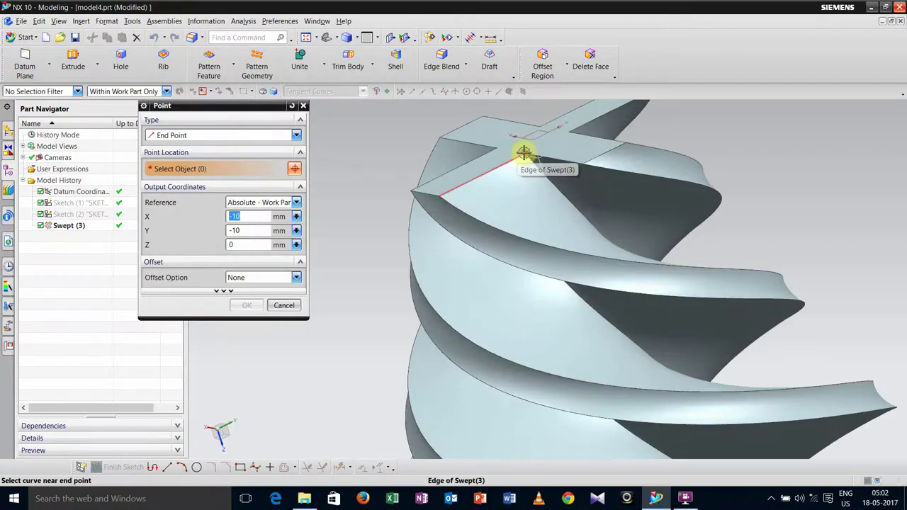
{"action": "left_click", "coordinate": [524, 150]}
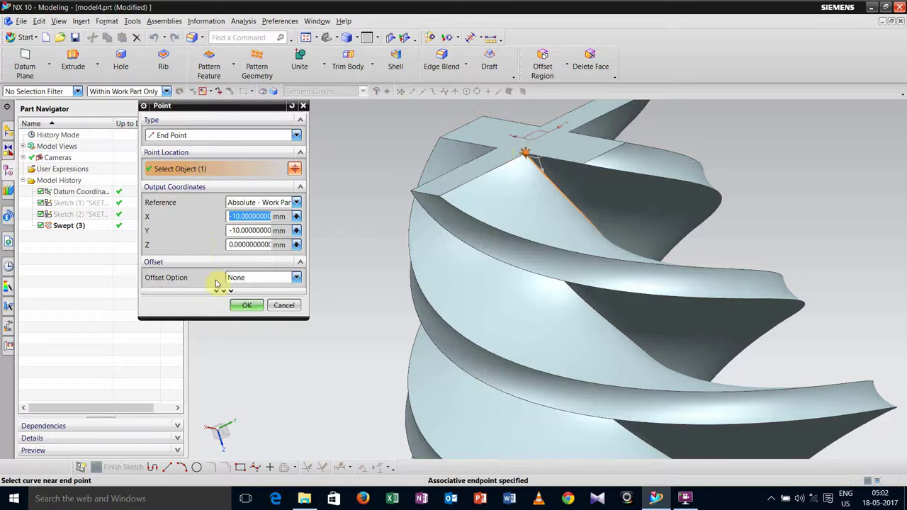
{"action": "left_click", "coordinate": [247, 306]}
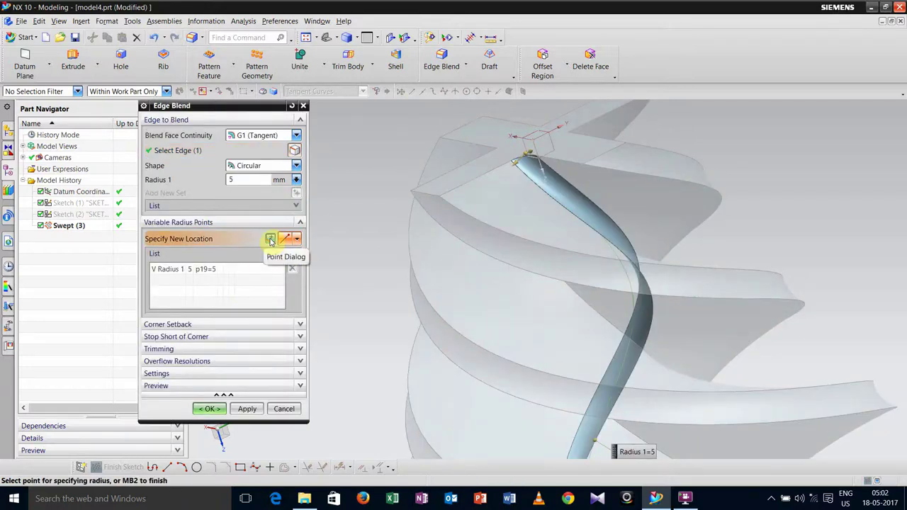
Add a second variable radius point at the blended edge's other end, on the wide end of the swept body.
{"action": "left_click", "coordinate": [270, 240]}
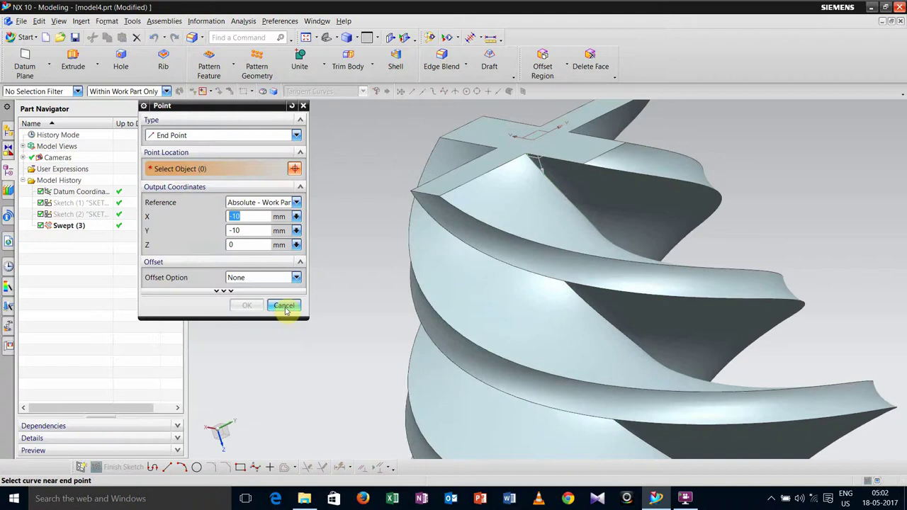
{"action": "left_click", "coordinate": [284, 306]}
{"action": "scroll", "coordinate": [576, 354], "scroll_direction": "down", "scroll_amount": 5}
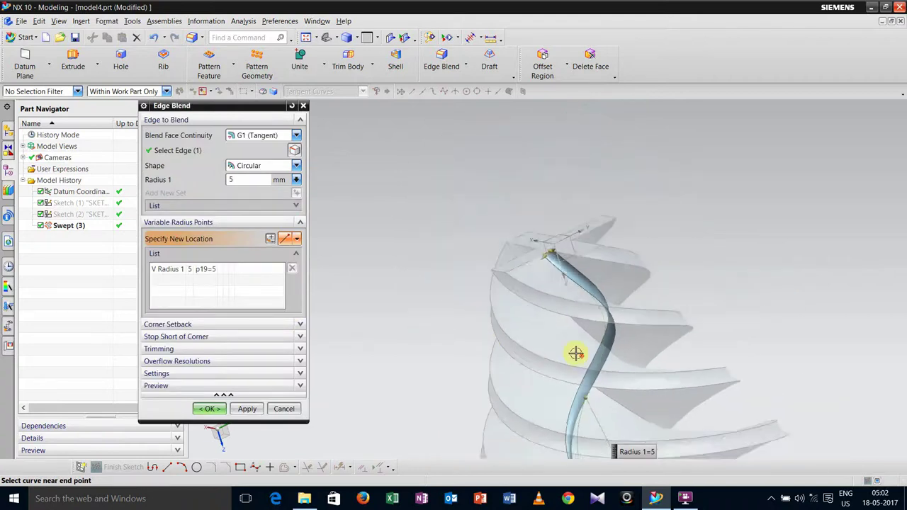
{"action": "middle_click_drag", "start_coordinate": [669, 397], "coordinate": [663, 298], "text": "shift"}
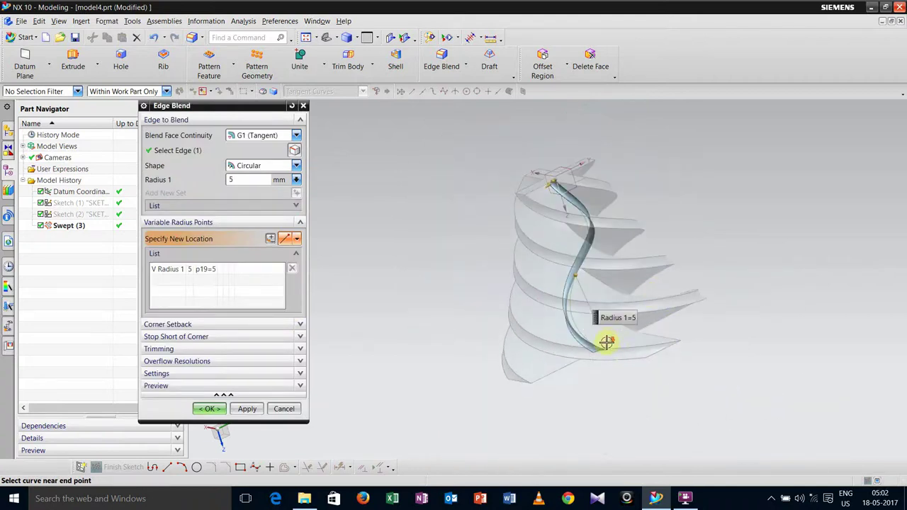
{"action": "scroll", "coordinate": [603, 341], "scroll_direction": "up", "scroll_amount": 5}
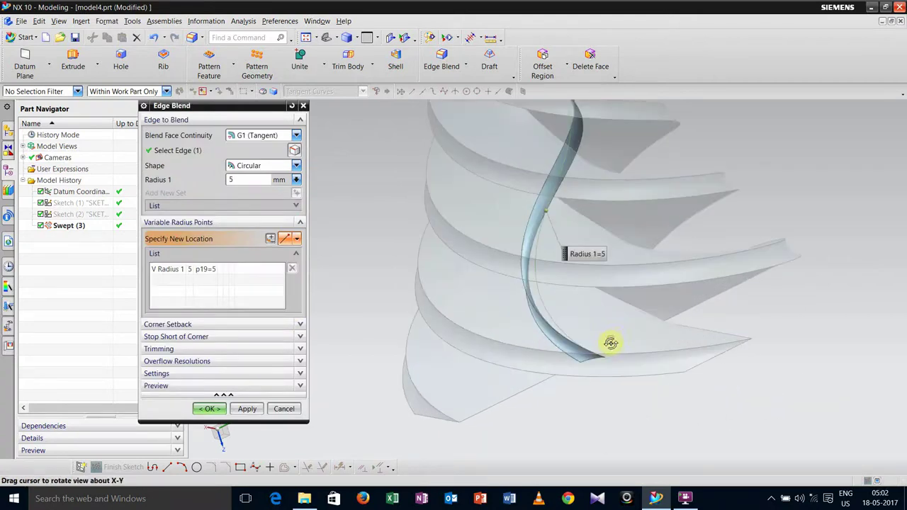
{"action": "middle_click_drag", "start_coordinate": [607, 341], "coordinate": [599, 350]}
{"action": "scroll", "coordinate": [599, 350], "scroll_direction": "up", "scroll_amount": 5}
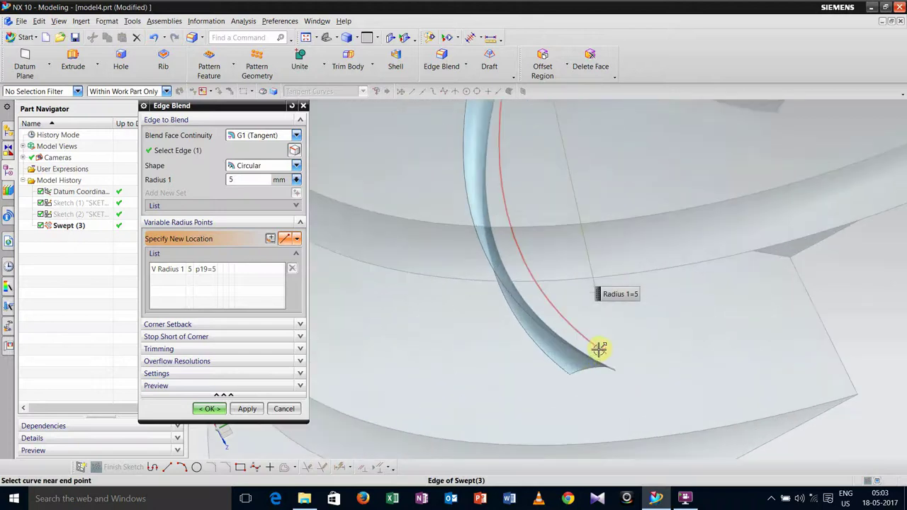
{"action": "left_click", "coordinate": [607, 353]}
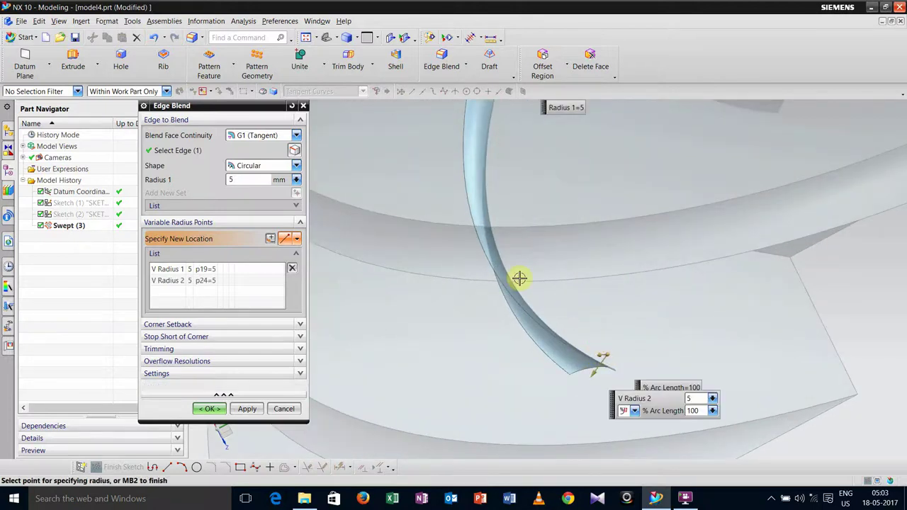
Set the first variable radius point to 10 mm with its location defined as Through Point.
{"action": "left_click", "coordinate": [205, 313]}
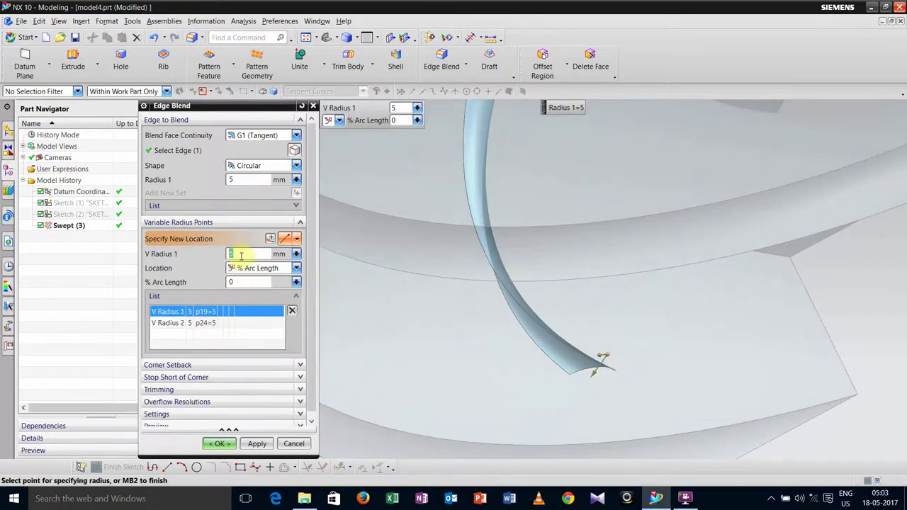
{"action": "left_click", "coordinate": [296, 268]}
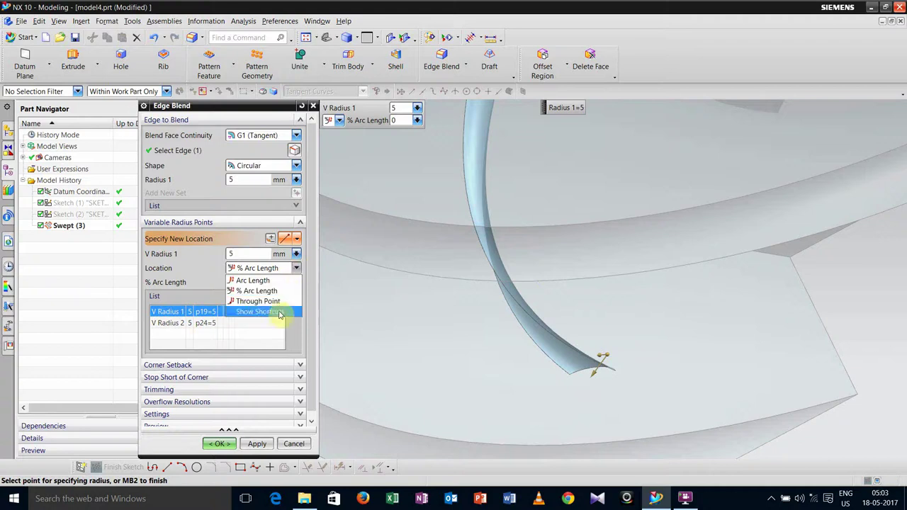
{"action": "left_click", "coordinate": [275, 302]}
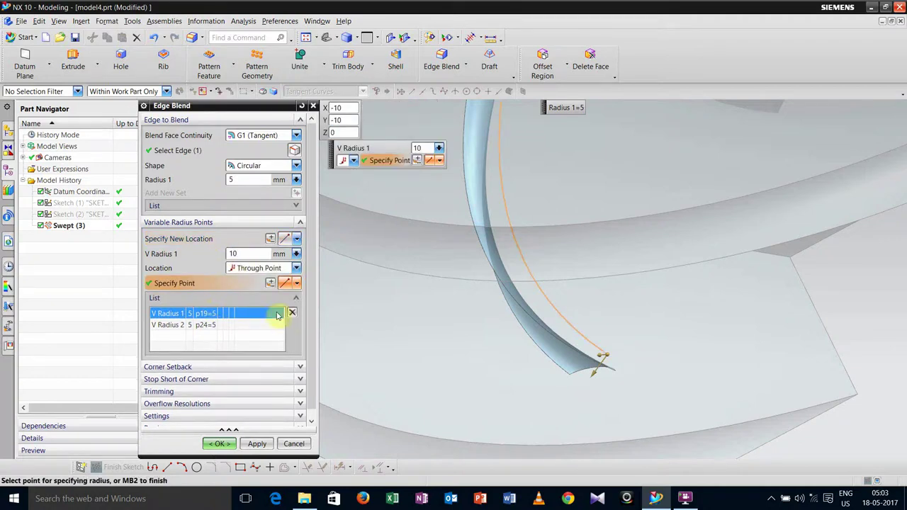
Define the second variable radius point's location as Through Point and set its radius to 15 mm.
{"action": "left_click", "coordinate": [209, 325]}
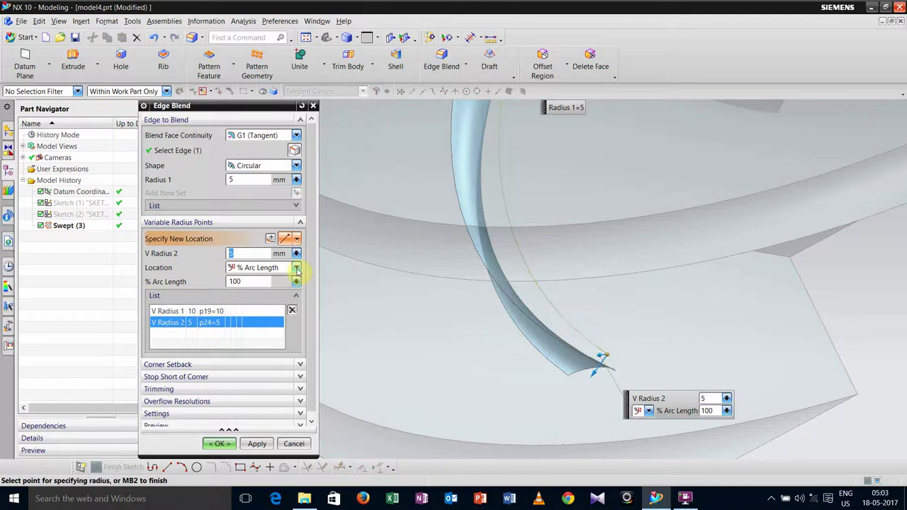
{"action": "left_click", "coordinate": [296, 268]}
{"action": "left_click", "coordinate": [275, 303]}
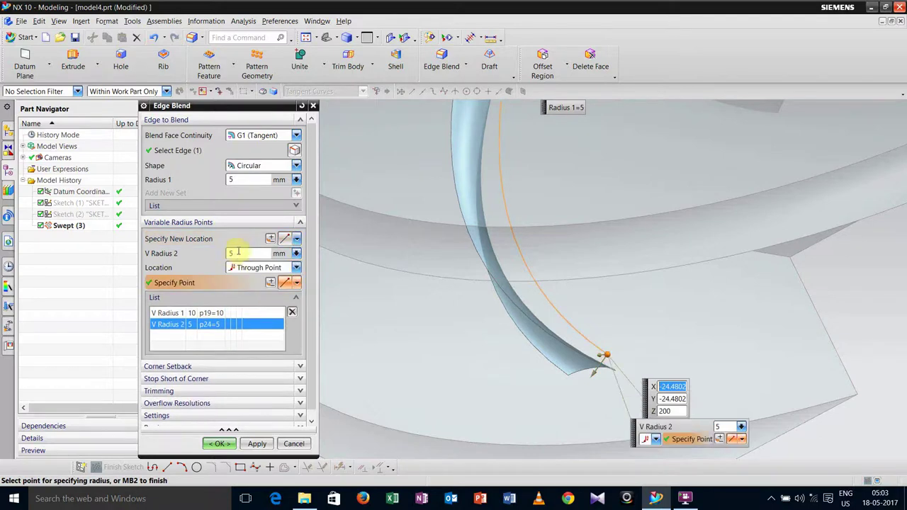
{"action": "double_click", "coordinate": [238, 252]}
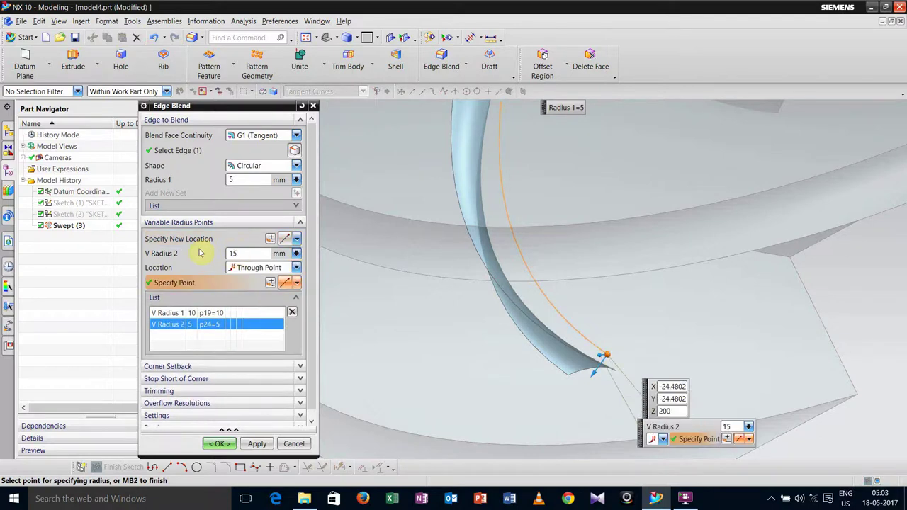
Apply the 10 mm to 15 mm variable radius blend to the first inner helical edge.
{"action": "left_click", "coordinate": [253, 444]}
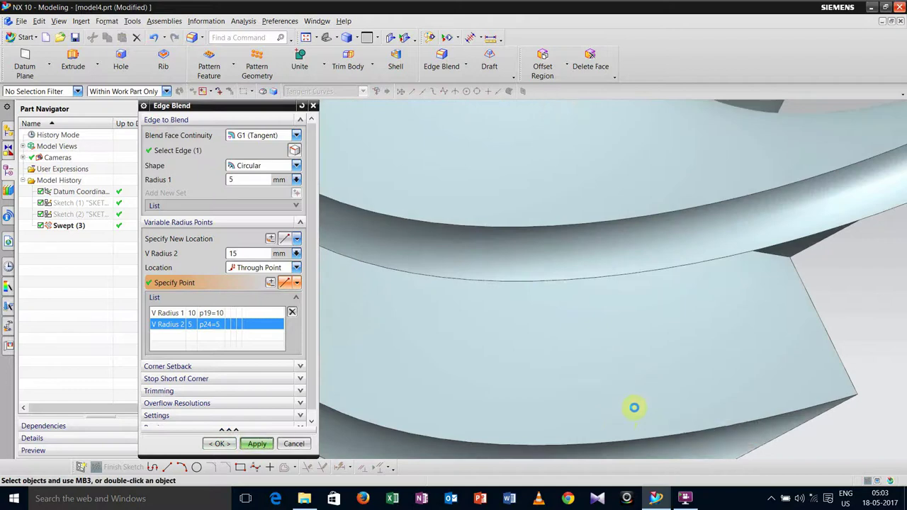
{"action": "scroll", "coordinate": [635, 406], "scroll_direction": "down", "scroll_amount": 5}
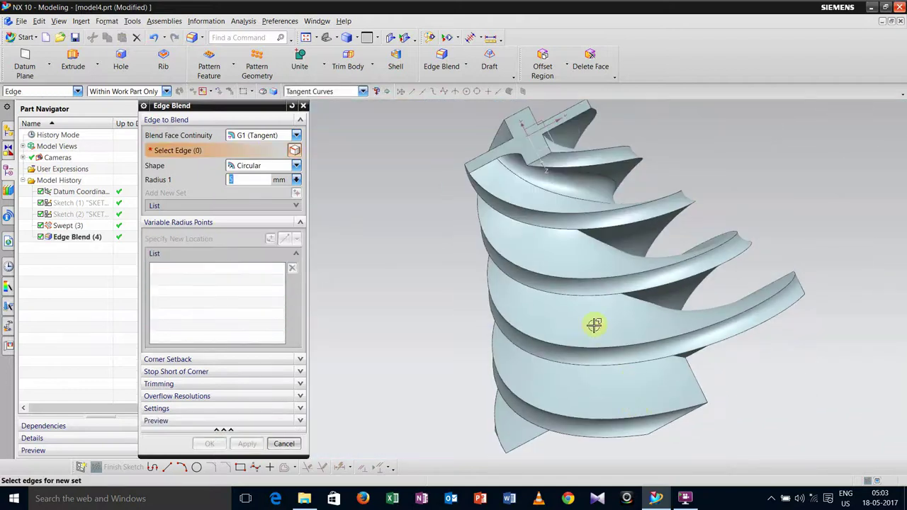
{"action": "middle_click_drag", "start_coordinate": [478, 325], "coordinate": [541, 362]}
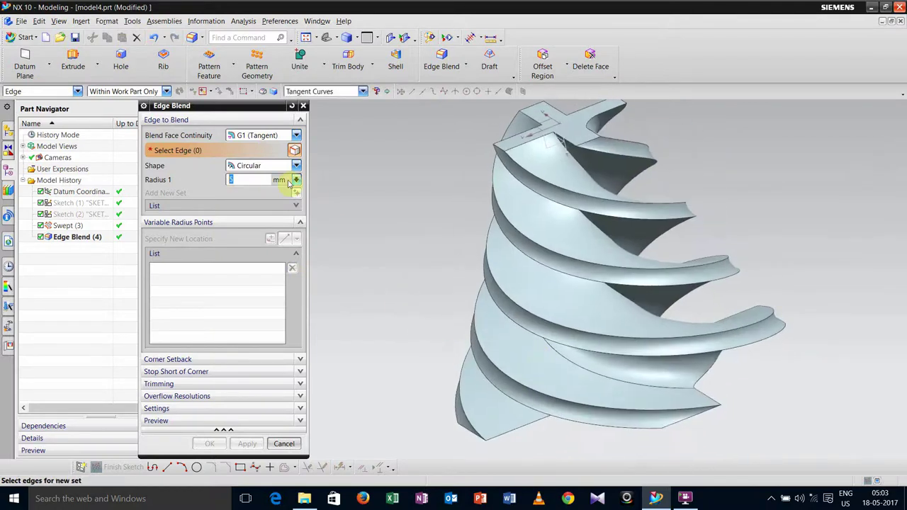
Select another inner helical edge to blend and add a variable radius point at its end on the narrow cross-shaped face.
{"action": "left_click", "coordinate": [585, 166]}
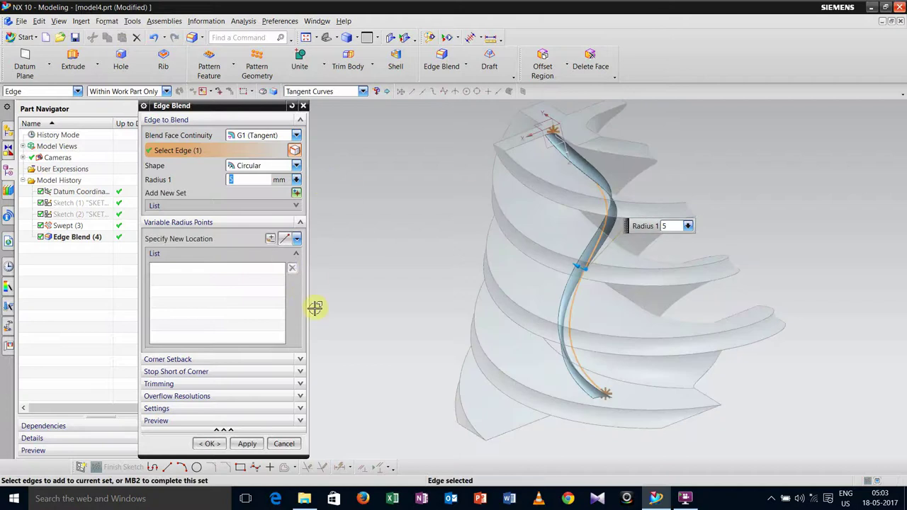
{"action": "left_click", "coordinate": [271, 239]}
{"action": "middle_click_drag", "start_coordinate": [560, 196], "coordinate": [543, 166]}
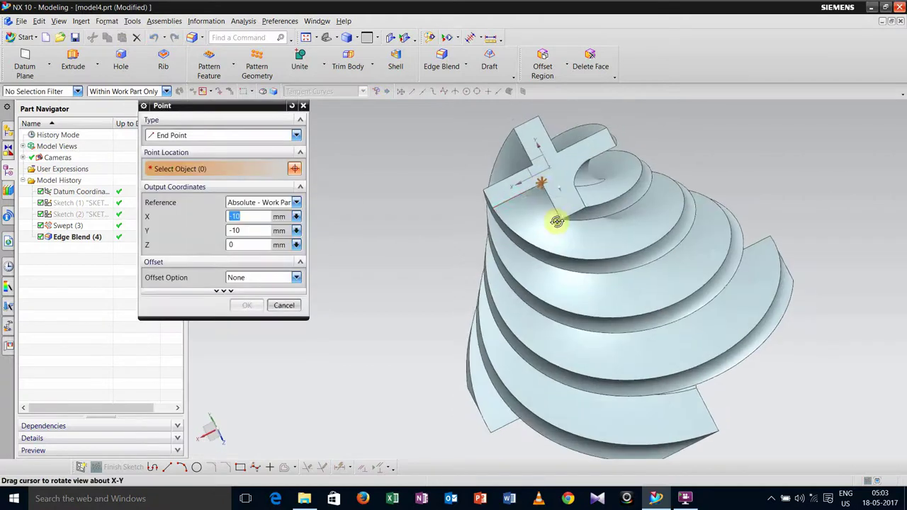
{"action": "scroll", "coordinate": [540, 186], "scroll_direction": "up", "scroll_amount": 6}
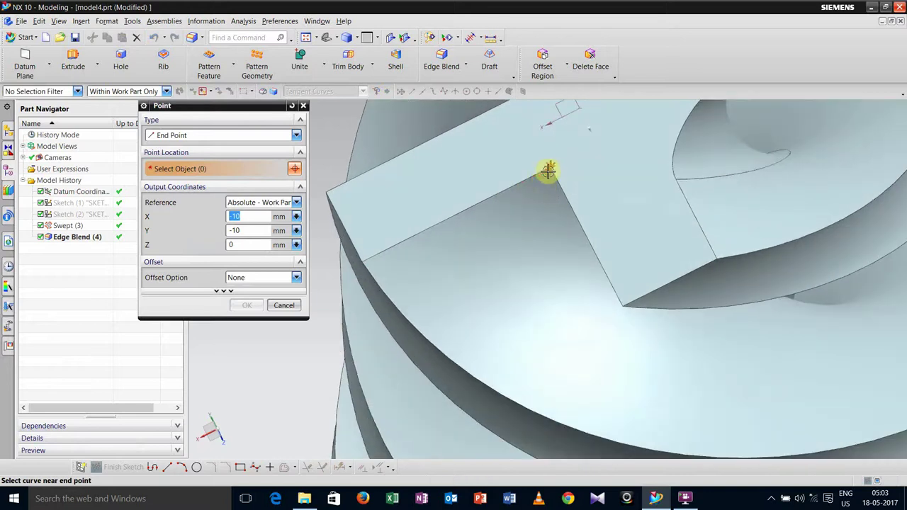
{"action": "left_click", "coordinate": [551, 167]}
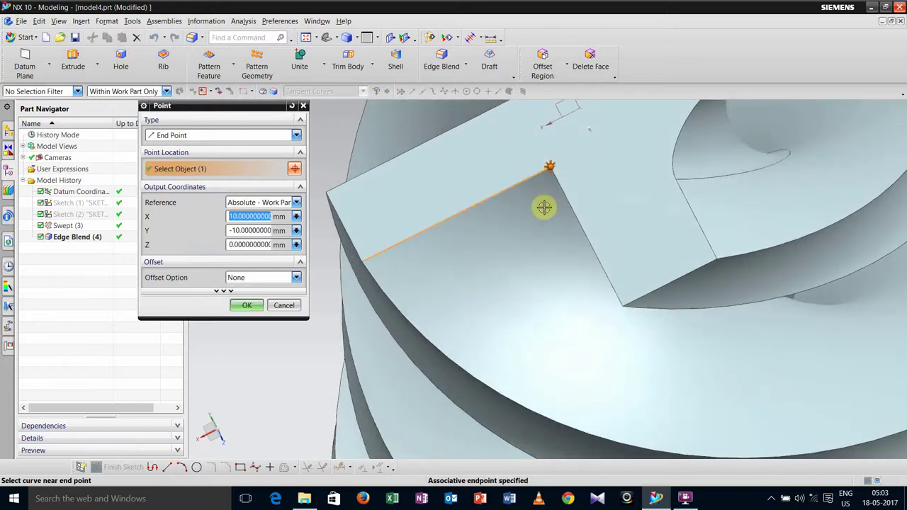
{"action": "left_click", "coordinate": [245, 305]}
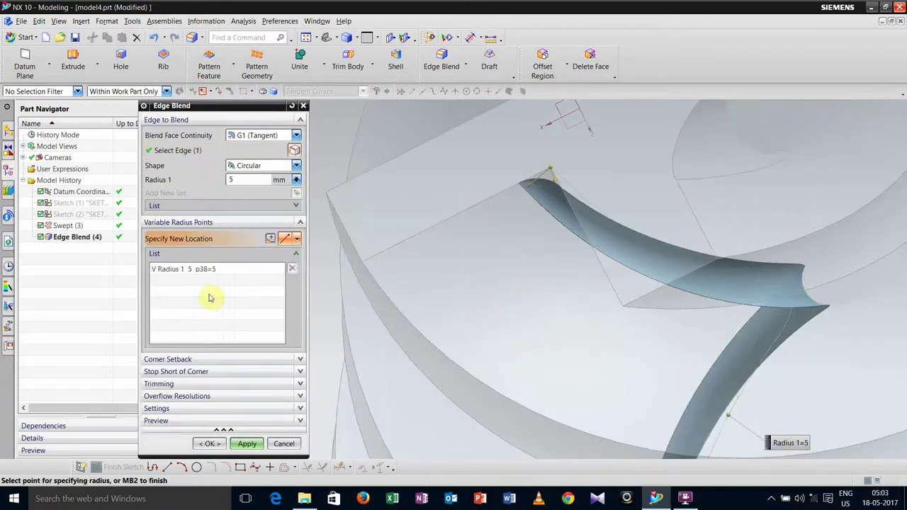
Add a second variable radius point at the selected edge's other end, on the wide end of the swept body.
{"action": "left_click", "coordinate": [272, 240]}
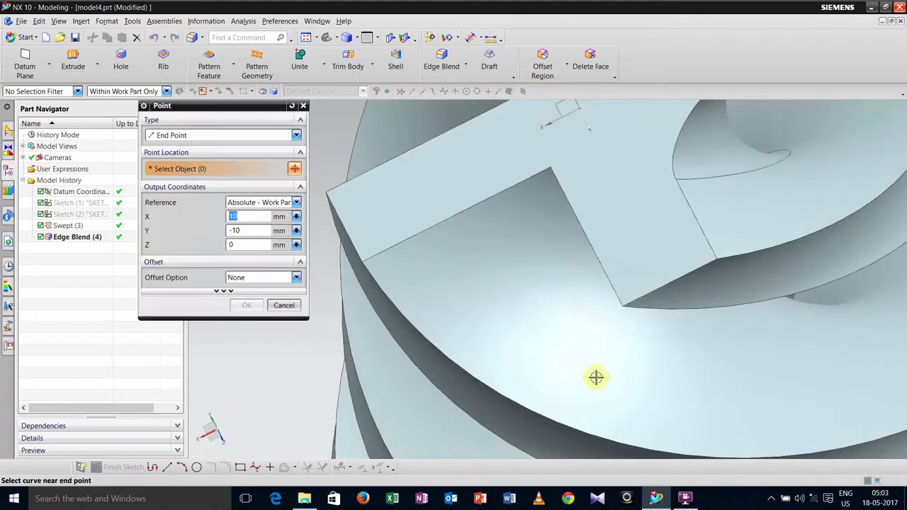
{"action": "left_click", "coordinate": [281, 305]}
{"action": "scroll", "coordinate": [571, 411], "scroll_direction": "down", "scroll_amount": 5}
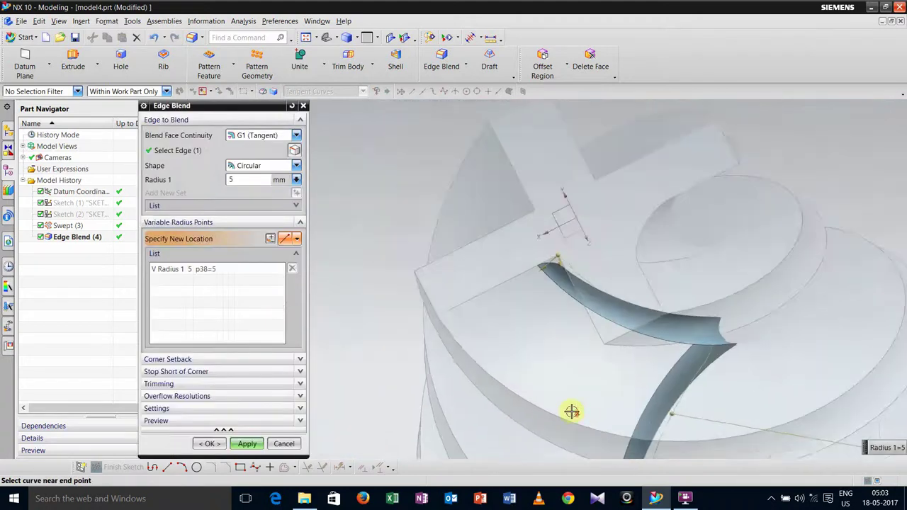
{"action": "scroll", "coordinate": [572, 411], "scroll_direction": "up", "scroll_amount": 4}
{"action": "scroll", "coordinate": [650, 395], "scroll_direction": "down", "scroll_amount": 5}
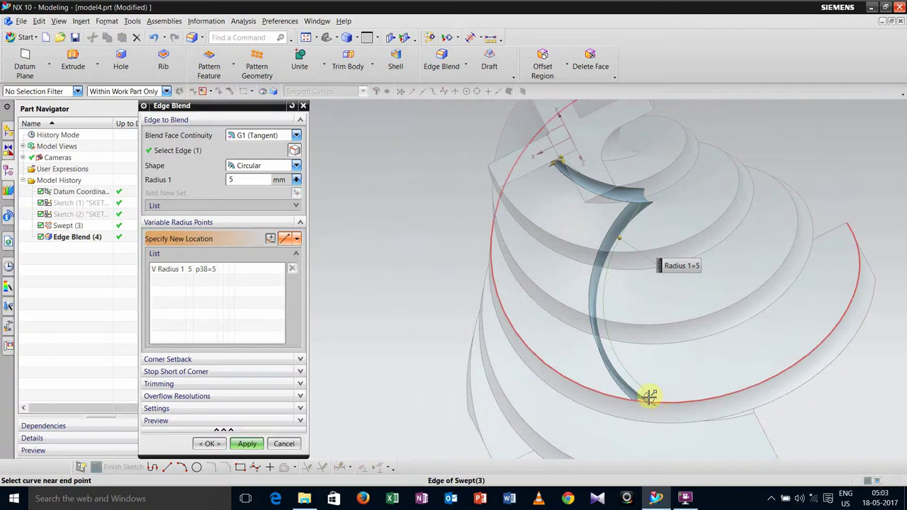
{"action": "scroll", "coordinate": [650, 396], "scroll_direction": "up", "scroll_amount": 6}
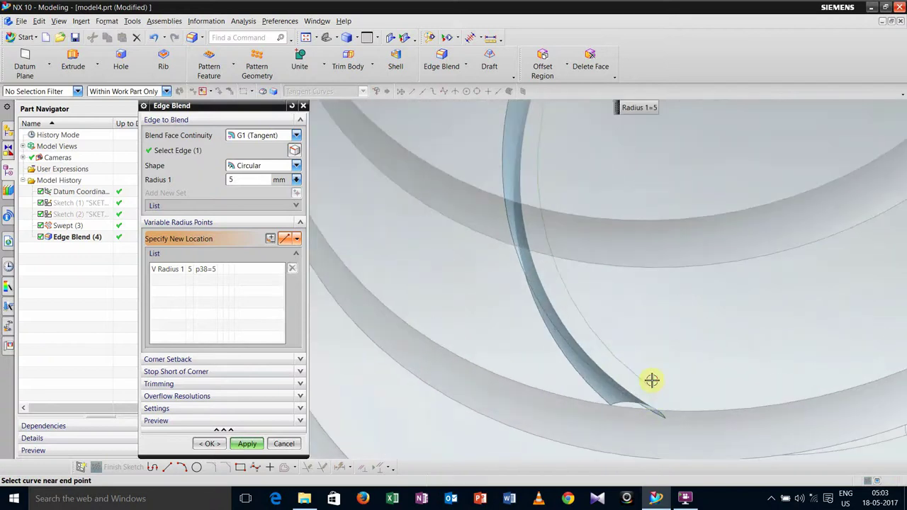
{"action": "left_click", "coordinate": [650, 388]}
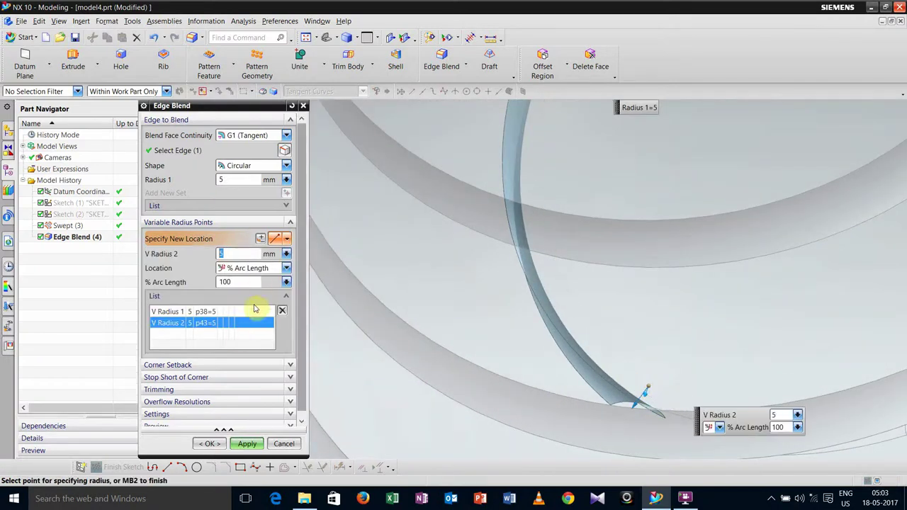
Define the second variable radius point's location as Through Point and set its radius to 15 mm.
{"action": "left_click", "coordinate": [287, 255]}
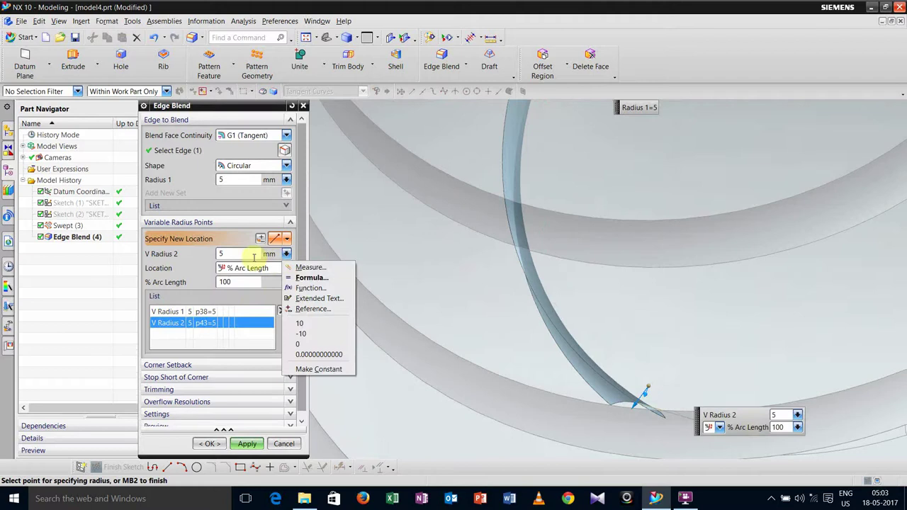
{"action": "left_click", "coordinate": [236, 257]}
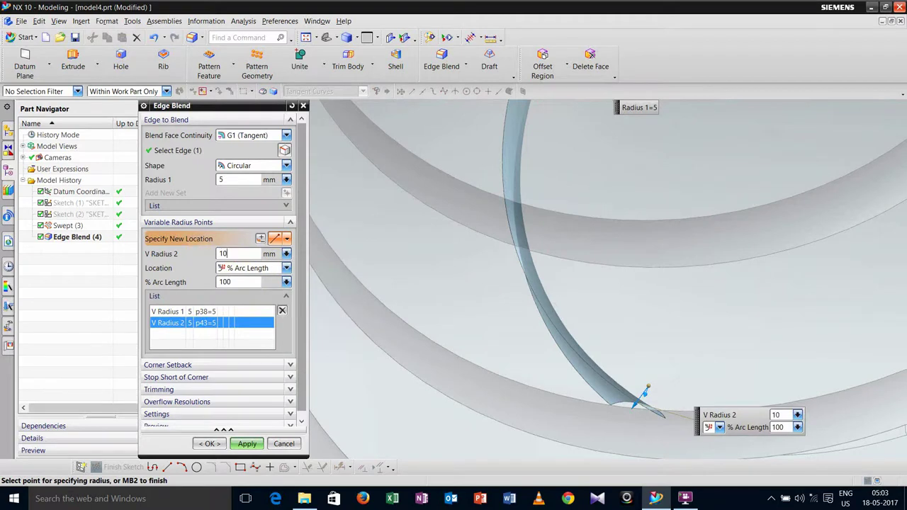
{"action": "left_click", "coordinate": [287, 269]}
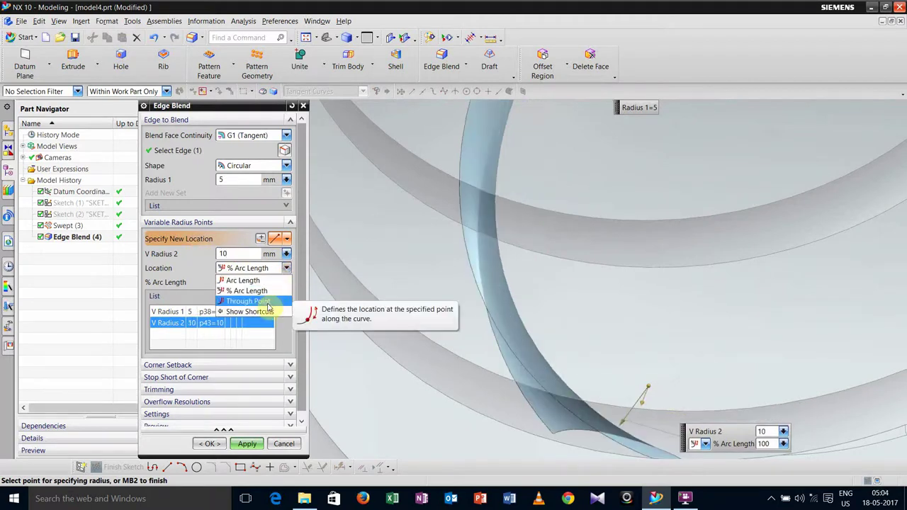
{"action": "left_click", "coordinate": [267, 303]}
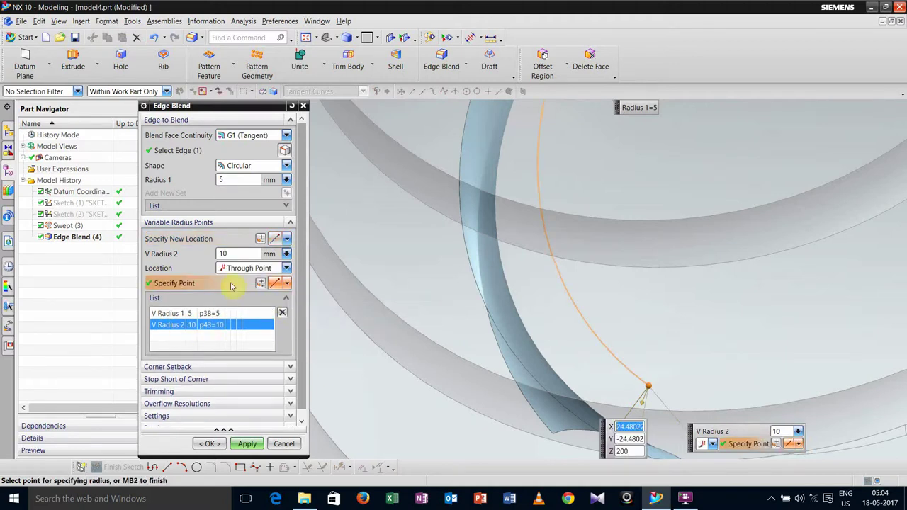
{"action": "double_click", "coordinate": [231, 254]}
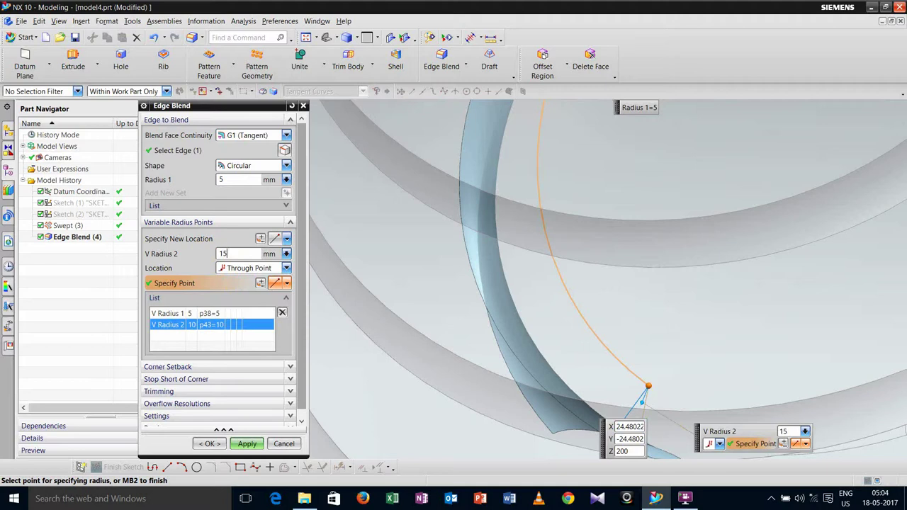
{"action": "type", "text": "15"}
Set the first variable radius point to 10 mm and define its location as Through Point.
{"action": "left_click", "coordinate": [213, 312]}
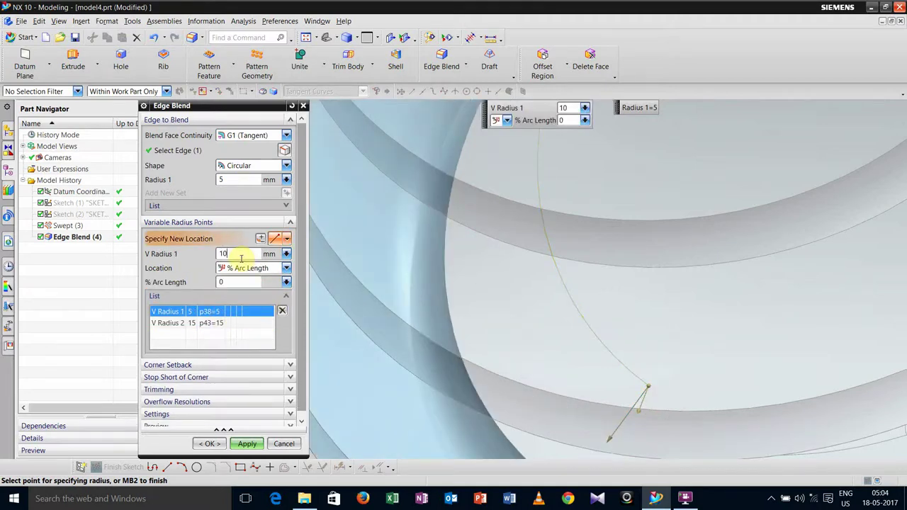
{"action": "left_click", "coordinate": [283, 268]}
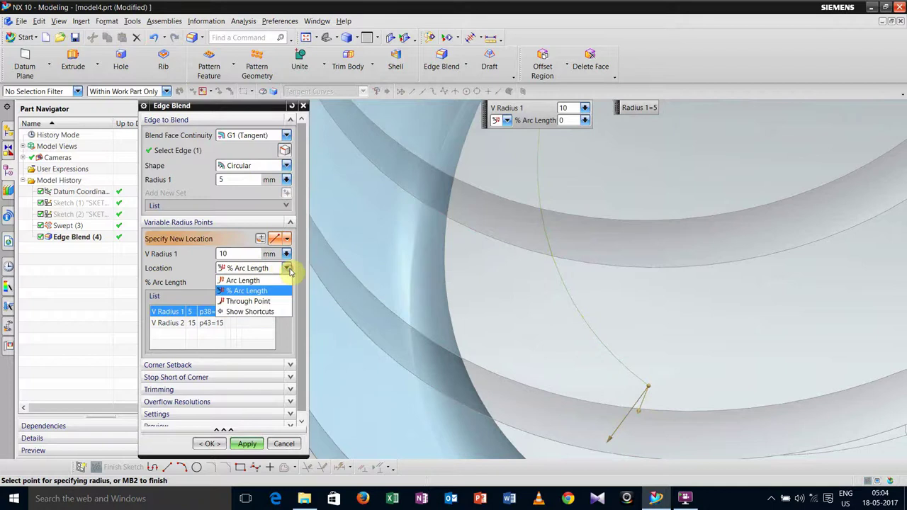
{"action": "left_click", "coordinate": [266, 302]}
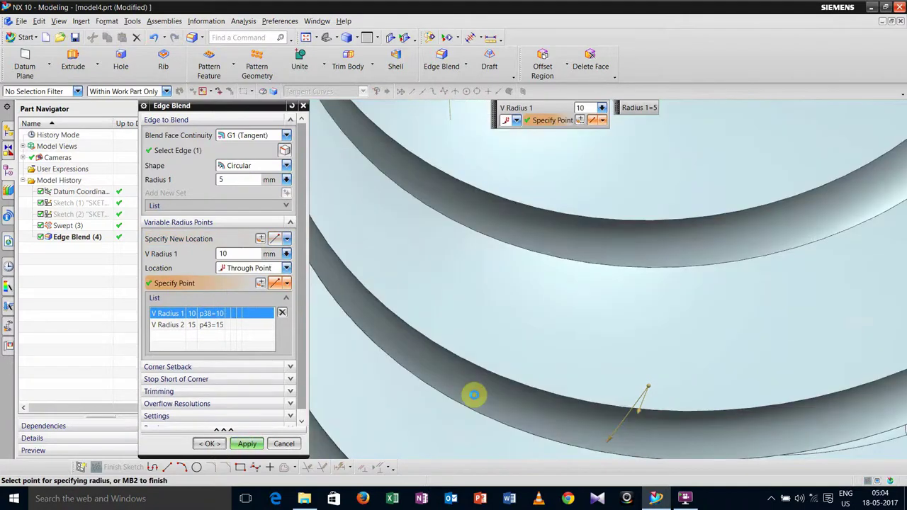
Try to create the variable radius blend on the second edge, inspect its preview and cancel the Edge Blend.
{"action": "left_click", "coordinate": [473, 395]}
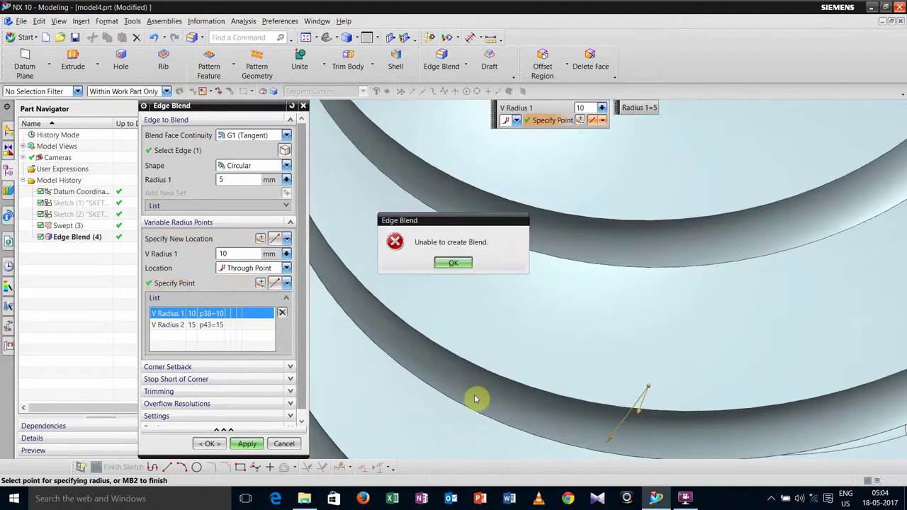
{"action": "left_click", "coordinate": [451, 263]}
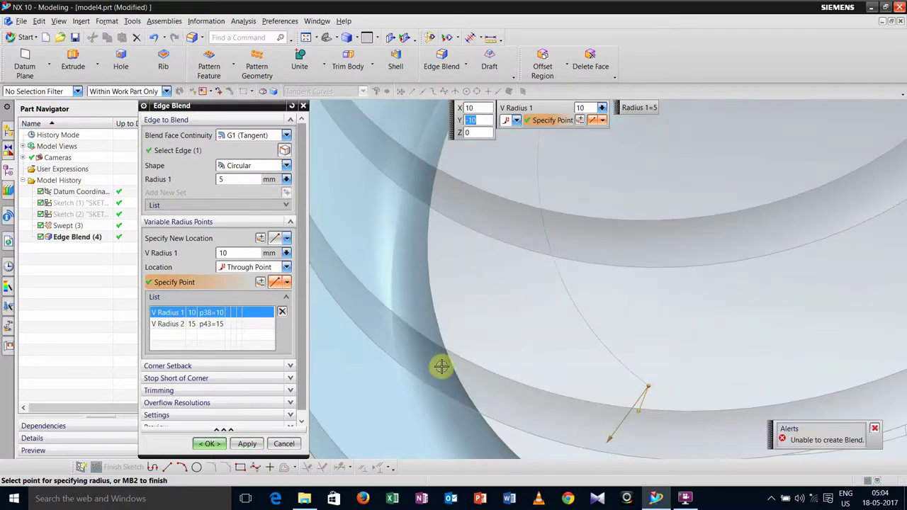
{"action": "scroll", "coordinate": [441, 366], "scroll_direction": "down", "scroll_amount": 5}
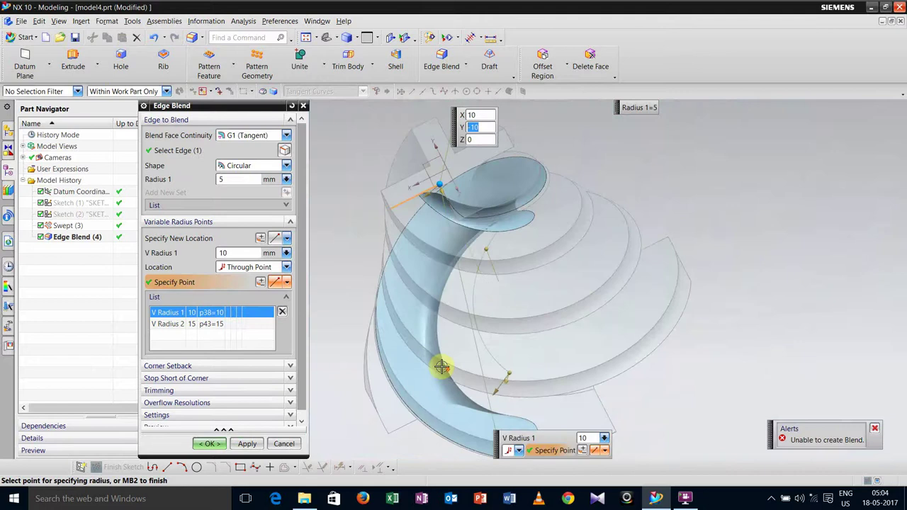
{"action": "middle_click_drag", "start_coordinate": [385, 364], "coordinate": [429, 337]}
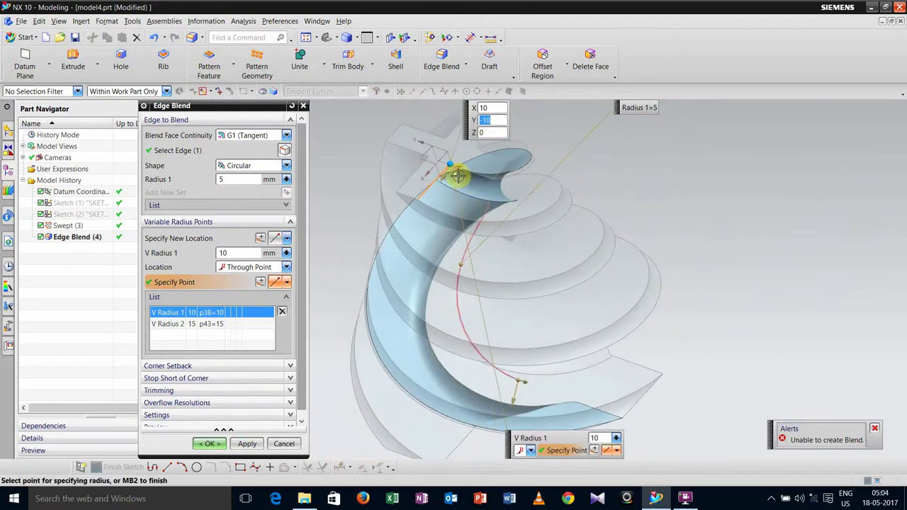
{"action": "left_click", "coordinate": [282, 444]}
Start a new Edge Blend on a different inner helical edge and add a variable radius point at its narrow end.
{"action": "middle_click_drag", "start_coordinate": [300, 336], "coordinate": [376, 320]}
{"action": "left_click", "coordinate": [442, 61]}
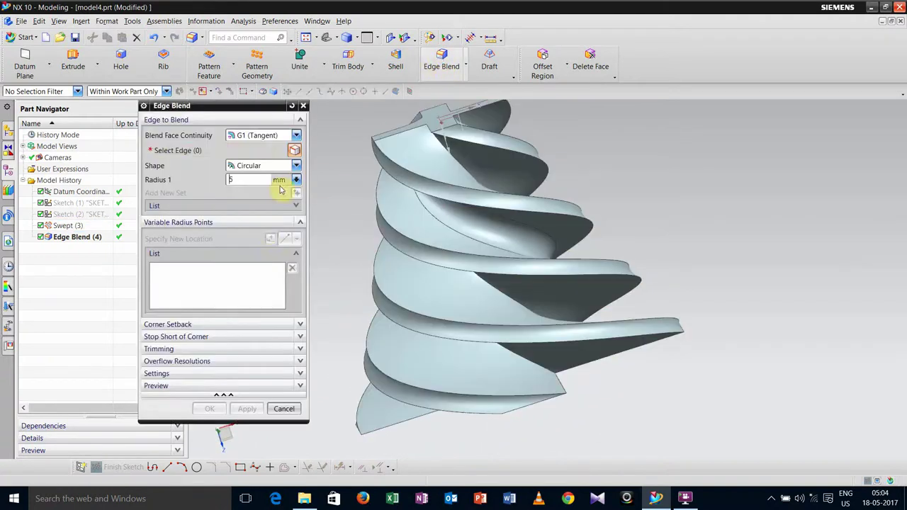
{"action": "left_click", "coordinate": [456, 163]}
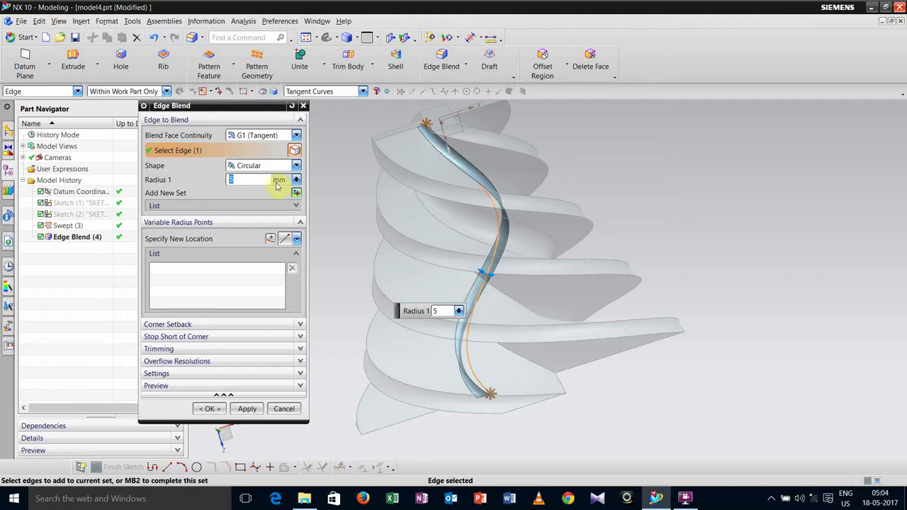
{"action": "left_click", "coordinate": [270, 241]}
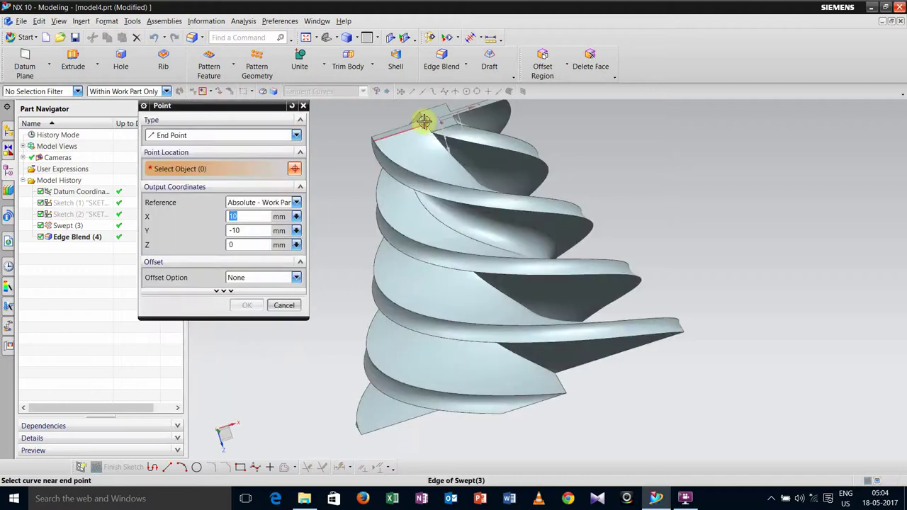
{"action": "left_click", "coordinate": [424, 125]}
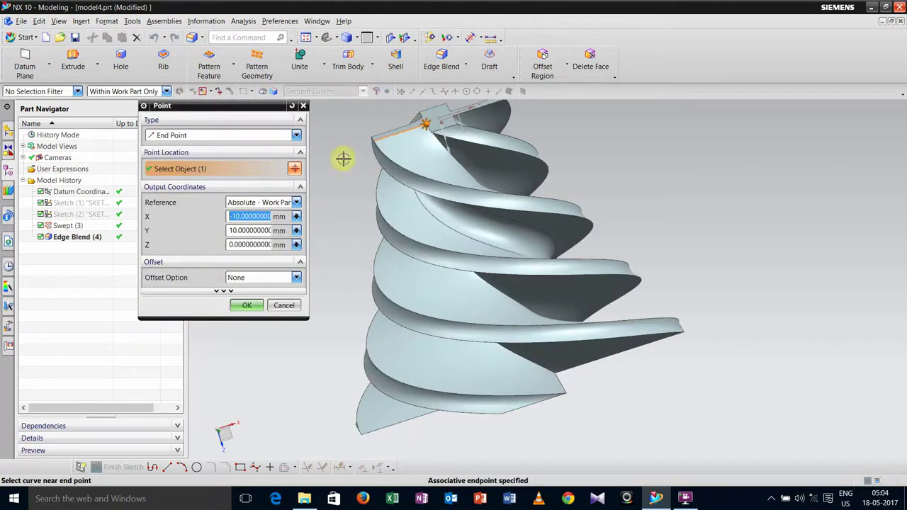
{"action": "left_click", "coordinate": [248, 307]}
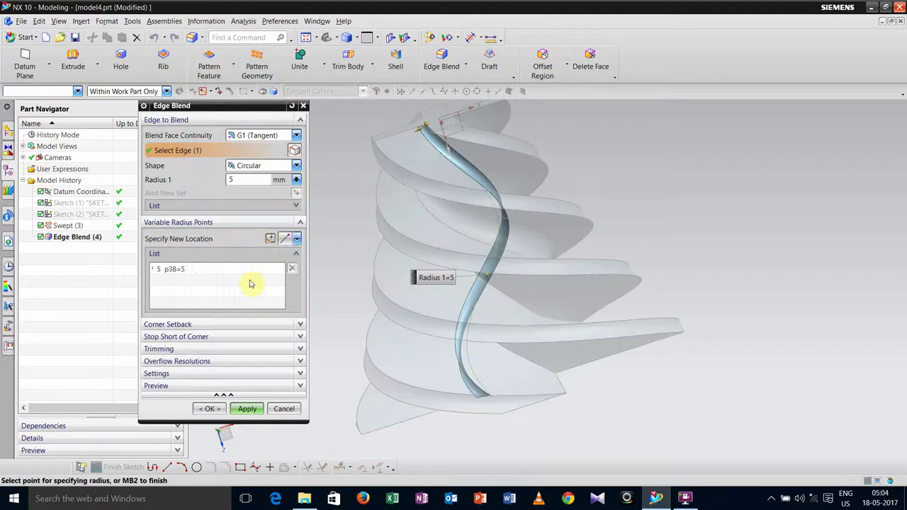
Add a second variable radius point at this edge's wide end.
{"action": "left_click", "coordinate": [270, 238]}
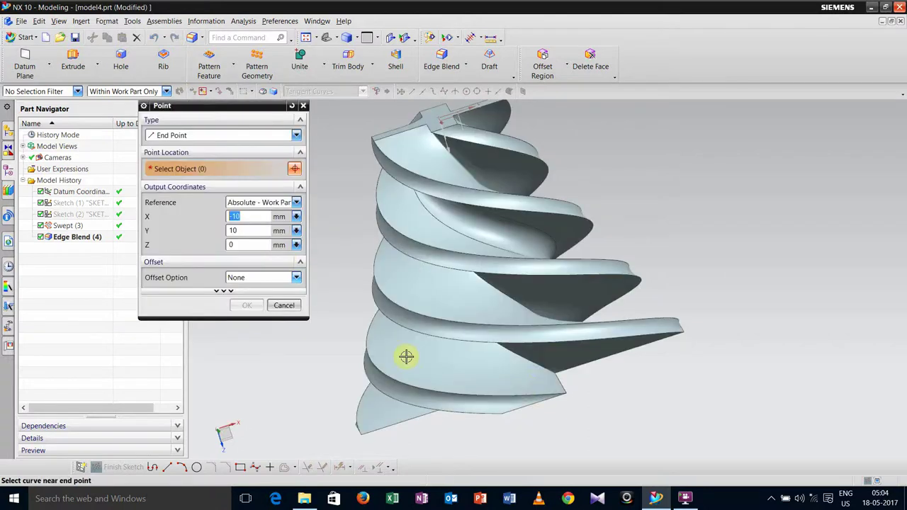
{"action": "left_click", "coordinate": [282, 305]}
{"action": "middle_click_drag", "start_coordinate": [439, 352], "coordinate": [453, 375]}
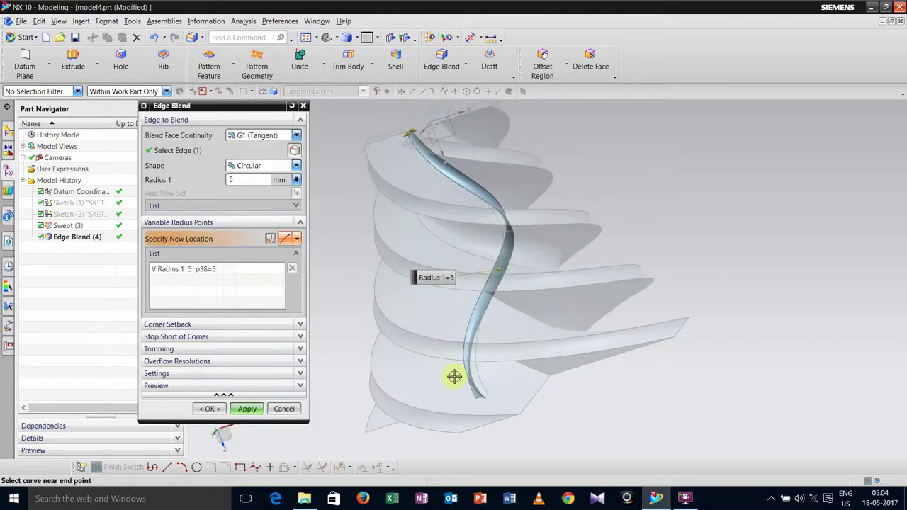
{"action": "left_click", "coordinate": [486, 391]}
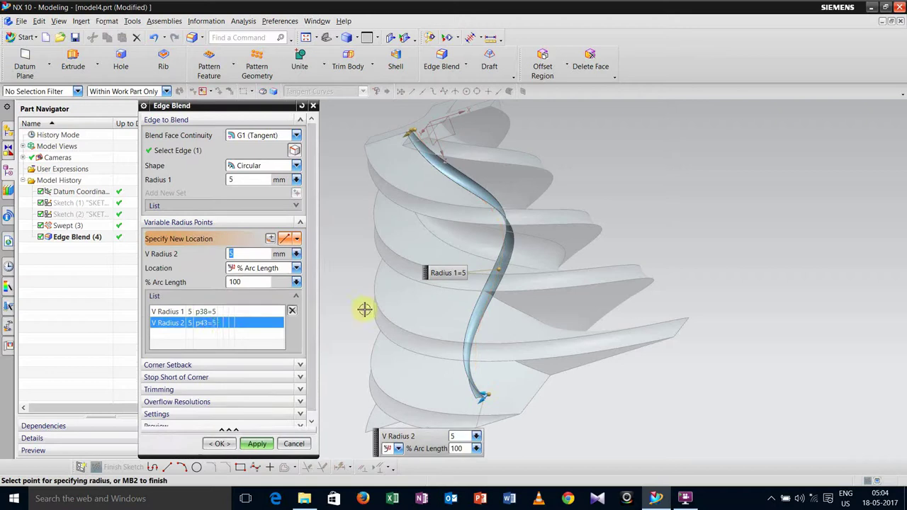
Set the first variable radius point to 10 mm and define its location as Through Point.
{"action": "left_click", "coordinate": [210, 313]}
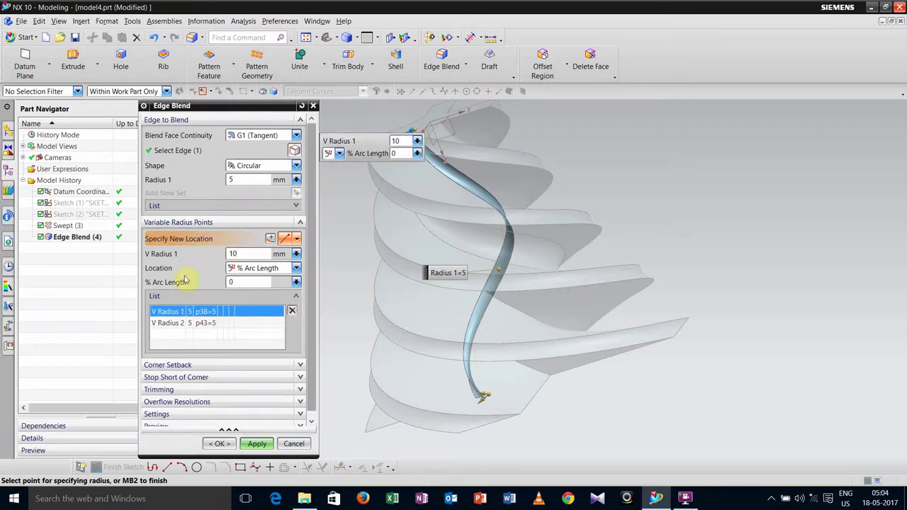
{"action": "left_click", "coordinate": [296, 268]}
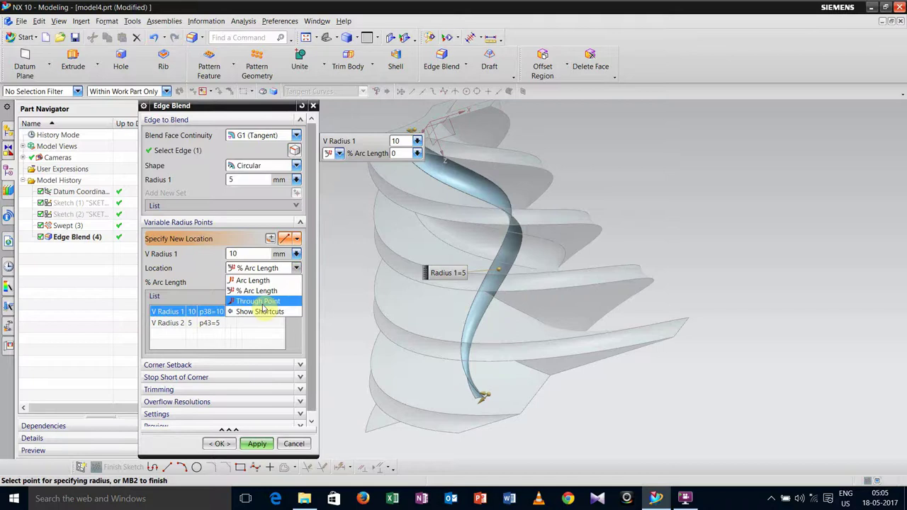
{"action": "left_click", "coordinate": [248, 289]}
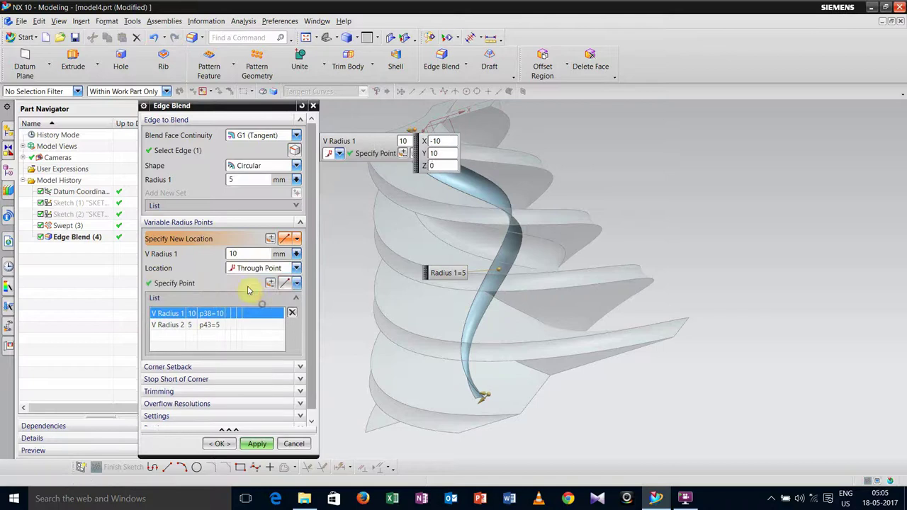
Set the second variable radius point to 15 mm and define its location as Through Point.
{"action": "left_click", "coordinate": [217, 325]}
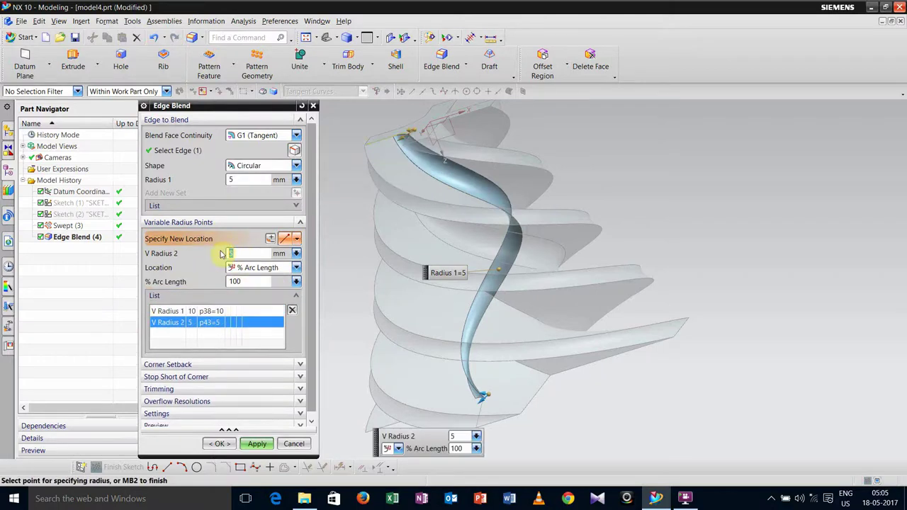
{"action": "left_click", "coordinate": [296, 268]}
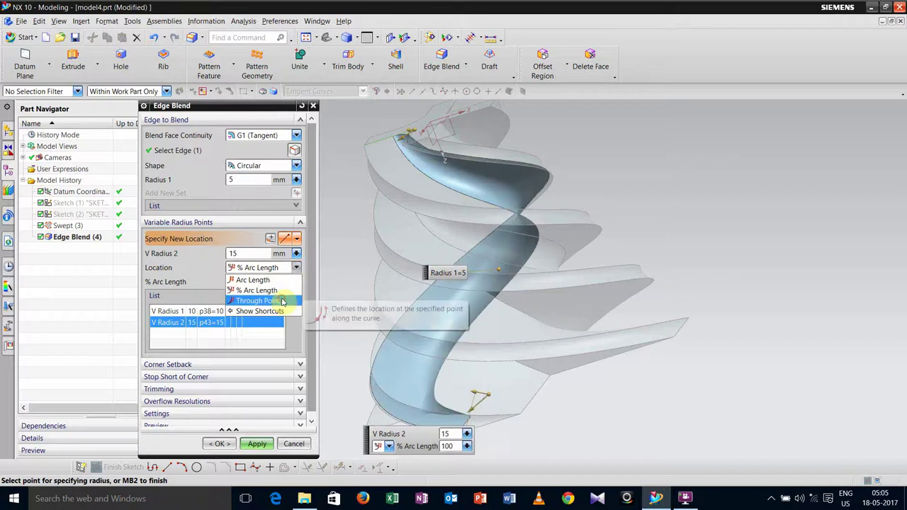
{"action": "left_click", "coordinate": [290, 290]}
Try to create the variable radius blend, dismiss the error and inspect the preview at both ends of the edge.
{"action": "left_click", "coordinate": [221, 444]}
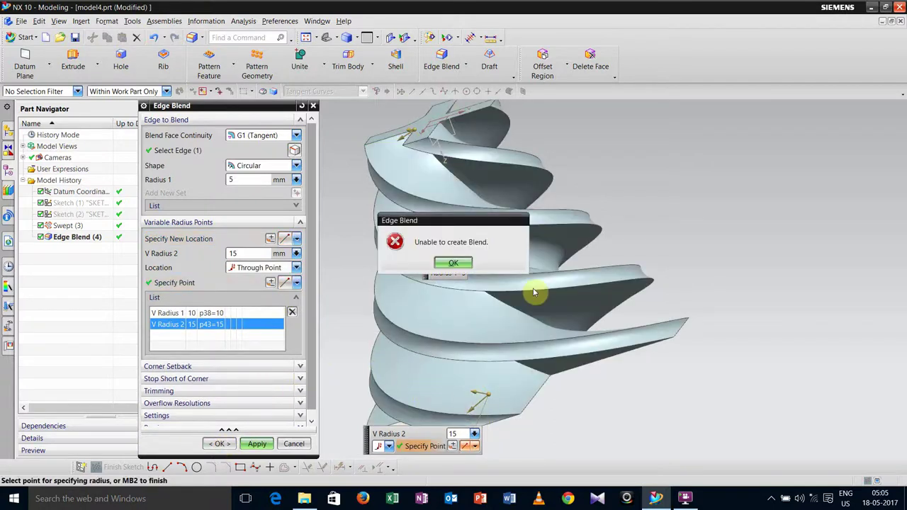
{"action": "left_click", "coordinate": [451, 264]}
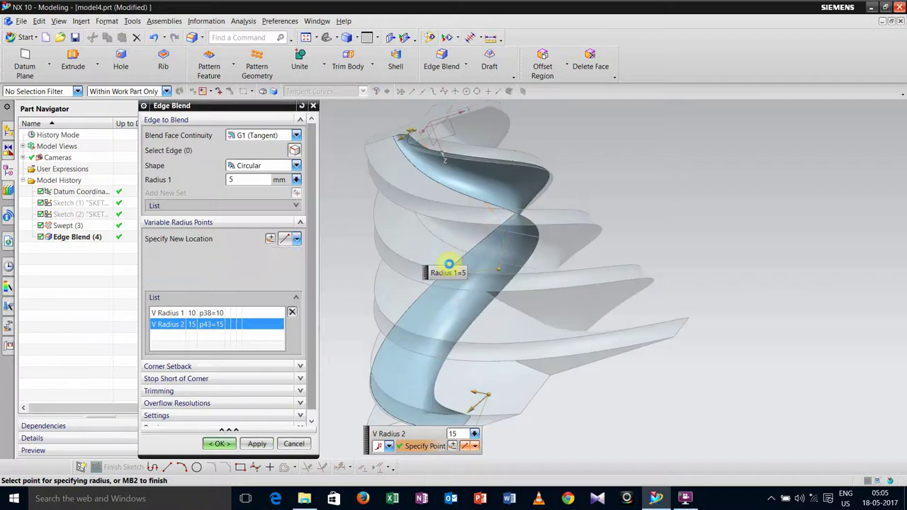
{"action": "middle_click_drag", "start_coordinate": [439, 311], "coordinate": [431, 130]}
{"action": "scroll", "coordinate": [433, 135], "scroll_direction": "up", "scroll_amount": 3}
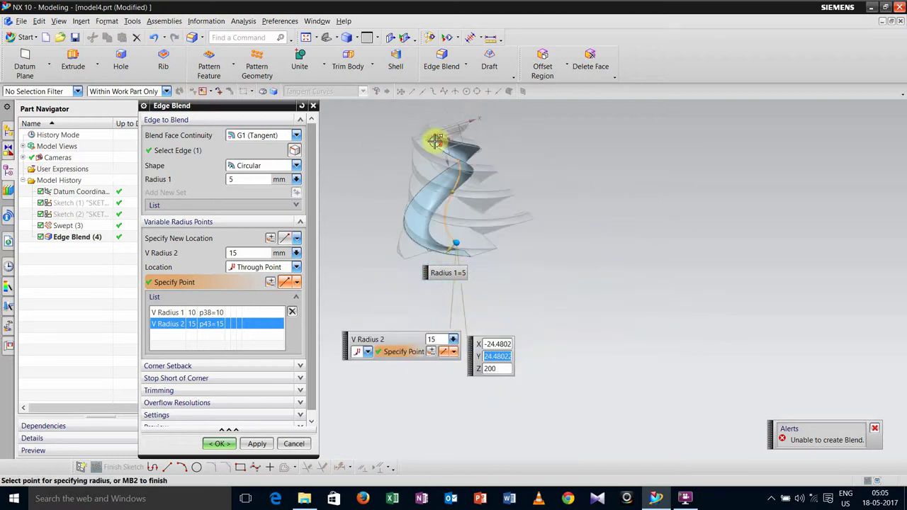
{"action": "scroll", "coordinate": [436, 145], "scroll_direction": "down", "scroll_amount": 4}
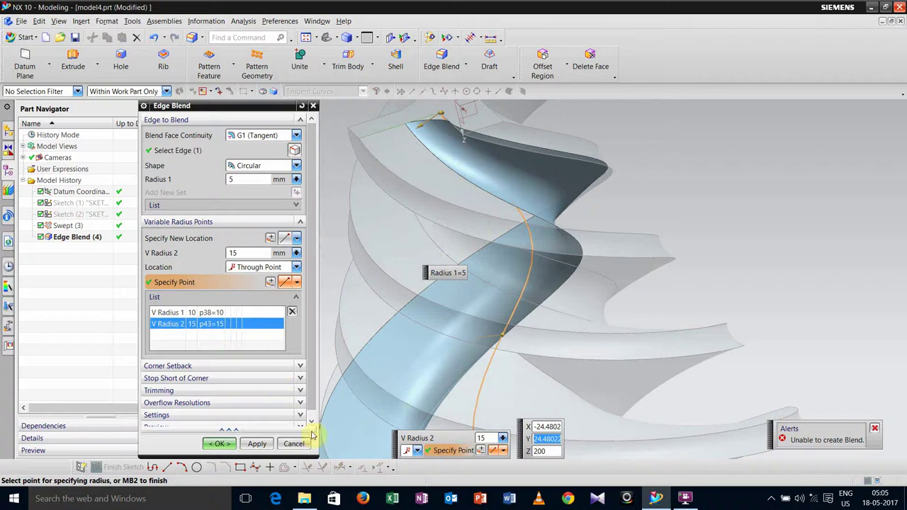
{"action": "scroll", "coordinate": [376, 359], "scroll_direction": "up", "scroll_amount": 1}
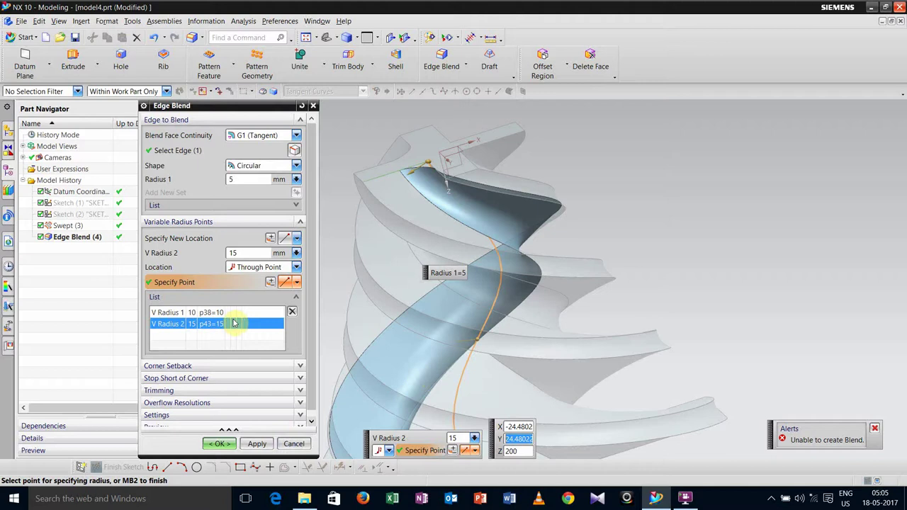
Relocate the first variable radius point to the outer corner of the solid's wide end, set its radius to 15 mm and apply the blend.
{"action": "left_click", "coordinate": [212, 312]}
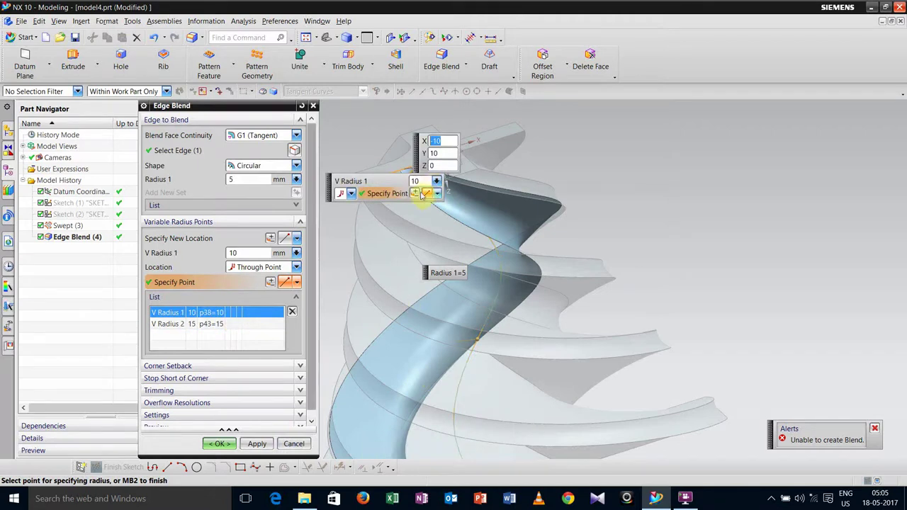
{"action": "middle_click_drag", "start_coordinate": [532, 402], "coordinate": [522, 378]}
{"action": "left_click", "coordinate": [543, 396]}
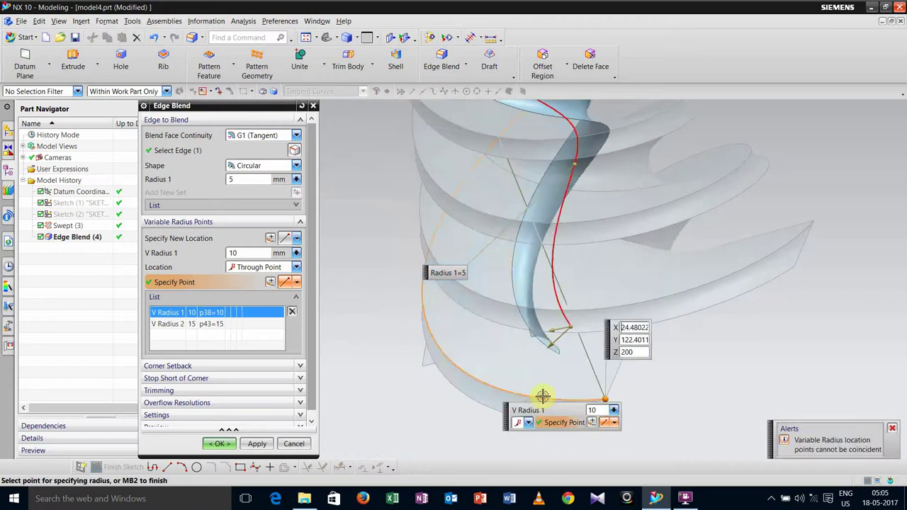
{"action": "left_click", "coordinate": [600, 411]}
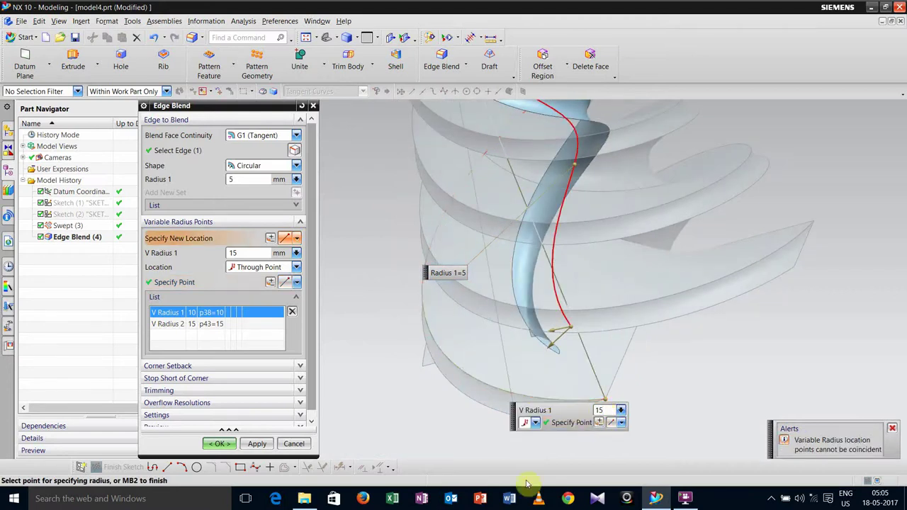
{"action": "left_click", "coordinate": [256, 443]}
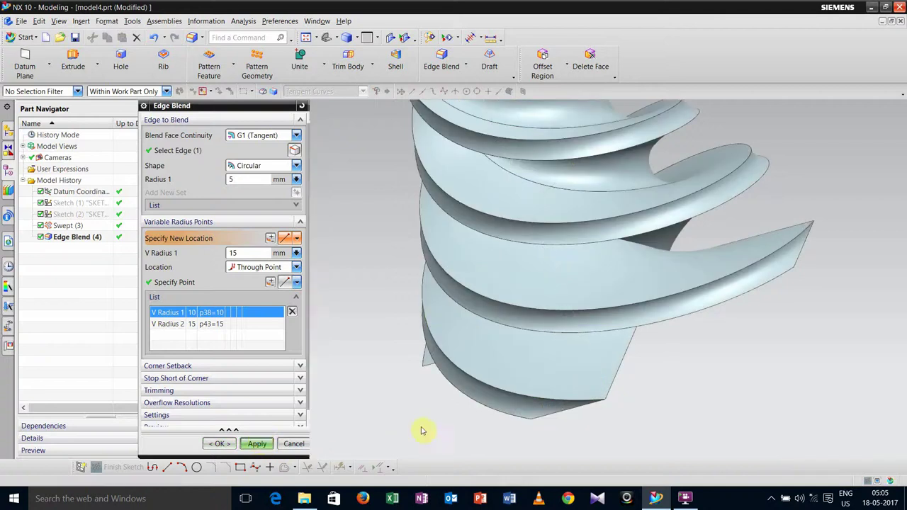
Select the next unblended inner helical edge of the swept solid for a new edge blend.
{"action": "mouse_move", "coordinate": [401, 400]}
{"action": "middle_mouse_down"}
{"action": "mouse_move", "coordinate": [355, 361]}
{"action": "mouse_move", "coordinate": [356, 411]}
{"action": "mouse_move", "coordinate": [399, 397]}
{"action": "middle_mouse_up"}
{"action": "scroll", "coordinate": [405, 396], "scroll_direction": "up", "scroll_amount": 2}
{"action": "scroll", "coordinate": [405, 395], "scroll_direction": "down", "scroll_amount": 2}
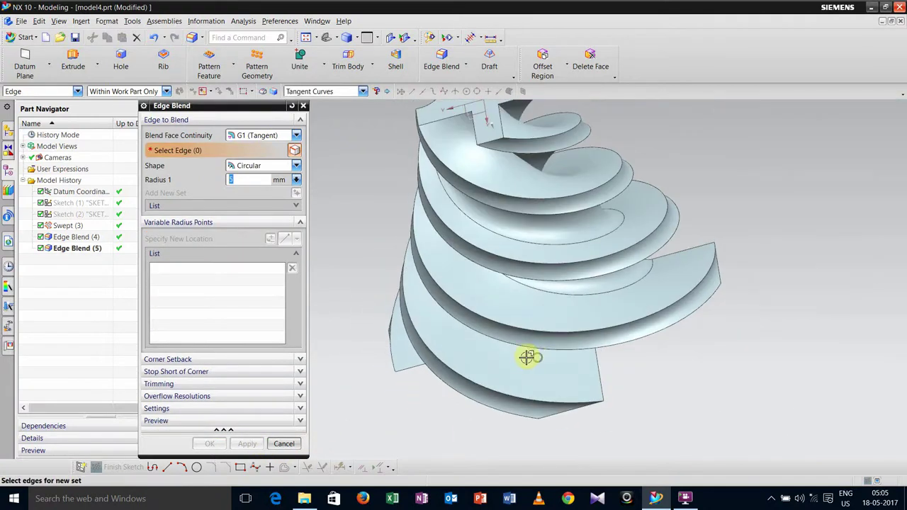
{"action": "middle_click_drag", "start_coordinate": [528, 358], "coordinate": [519, 314]}
{"action": "key", "text": "Home"}
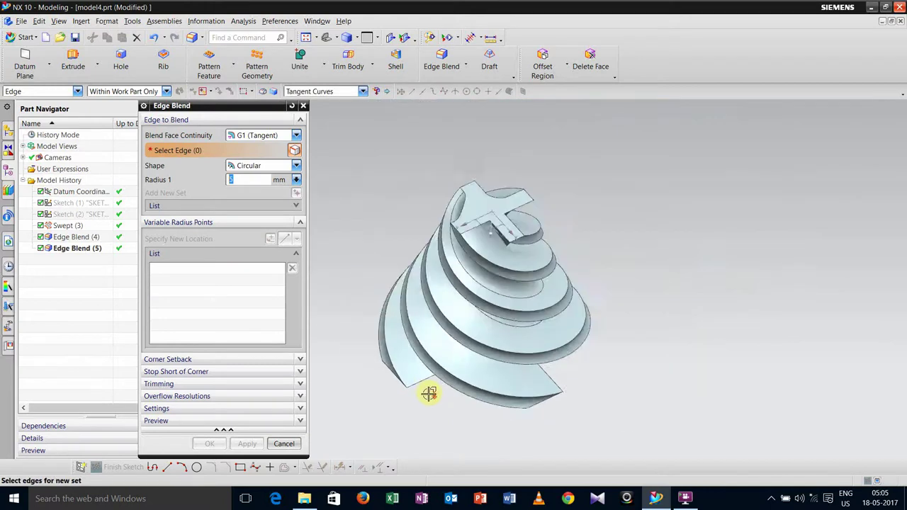
{"action": "middle_click_drag", "start_coordinate": [476, 381], "coordinate": [557, 334]}
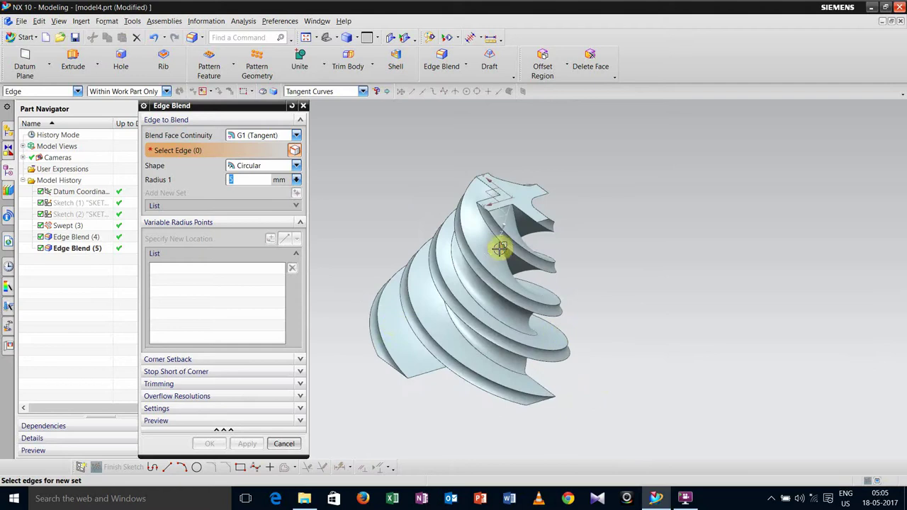
{"action": "left_click", "coordinate": [513, 214]}
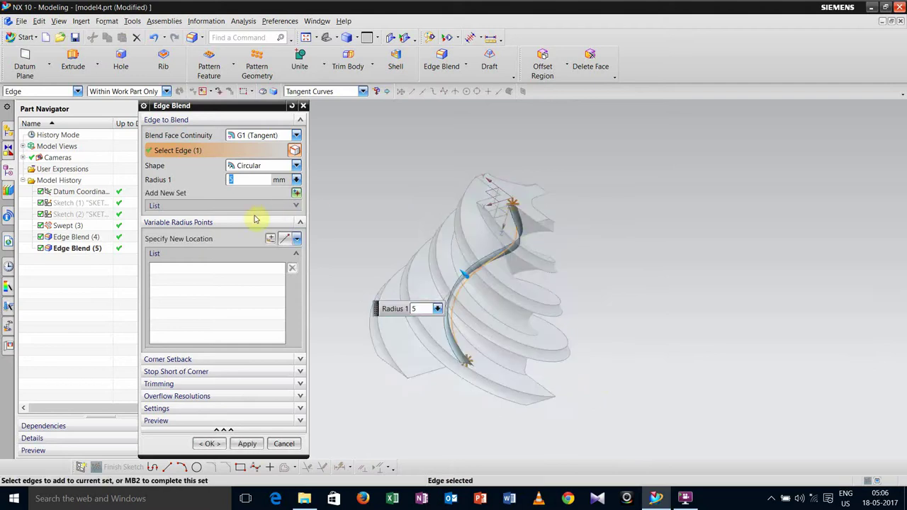
Add a variable radius point at the selected edge's narrow end, using the end point of the adjoining end-face edge.
{"action": "left_click", "coordinate": [270, 240]}
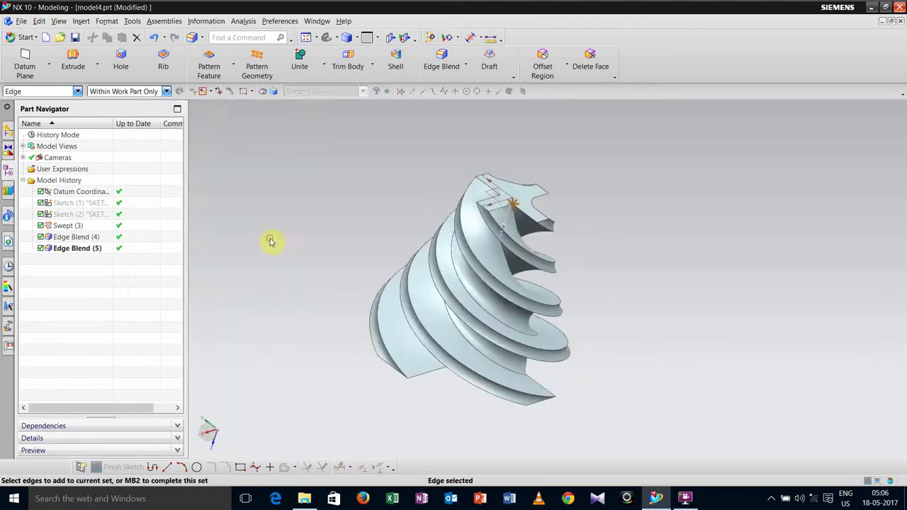
{"action": "scroll", "coordinate": [514, 213], "scroll_direction": "up", "scroll_amount": 5}
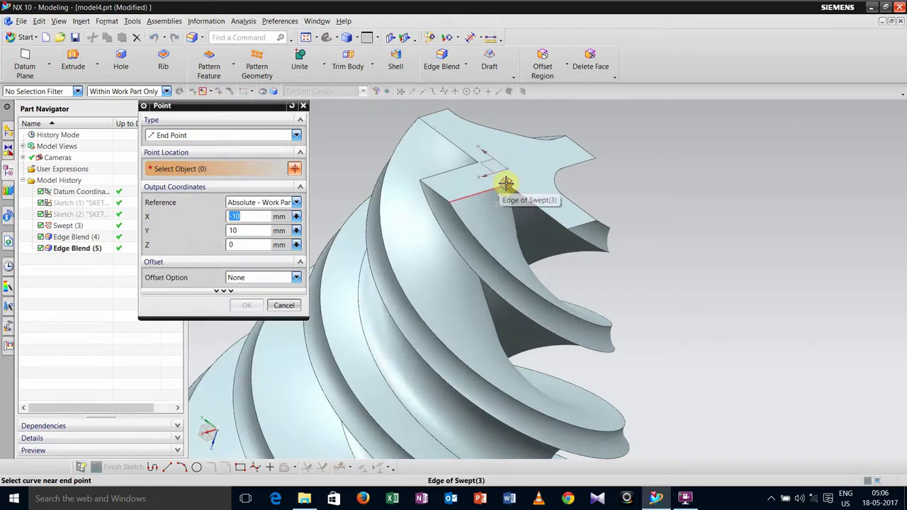
{"action": "left_click", "coordinate": [506, 184]}
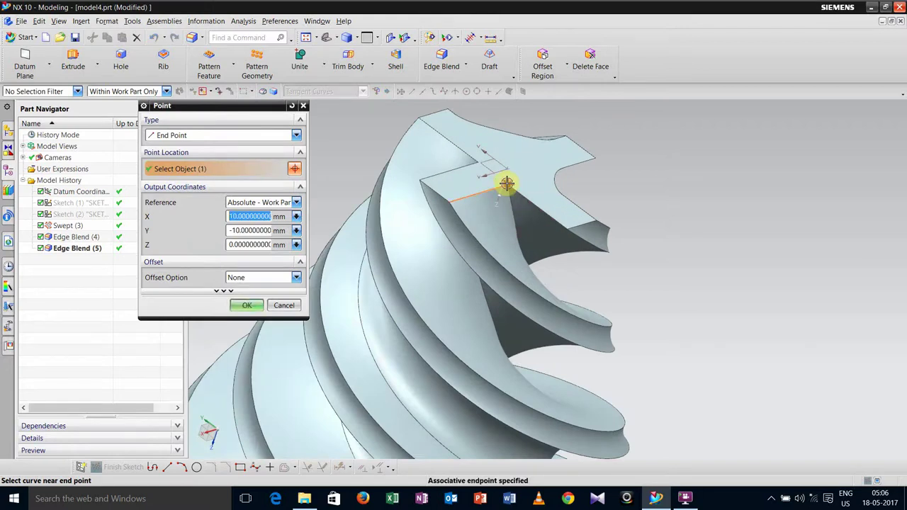
{"action": "left_click", "coordinate": [239, 307]}
{"action": "left_click", "coordinate": [239, 237]}
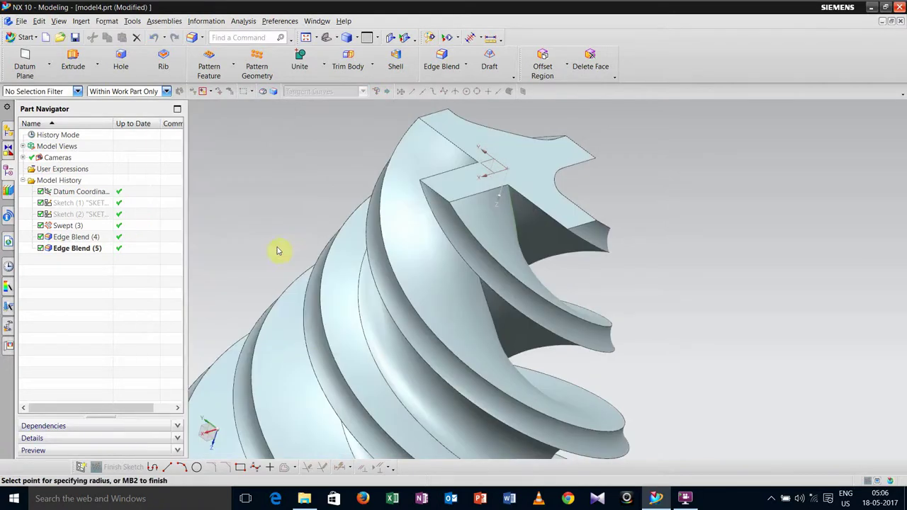
{"action": "left_click", "coordinate": [285, 307]}
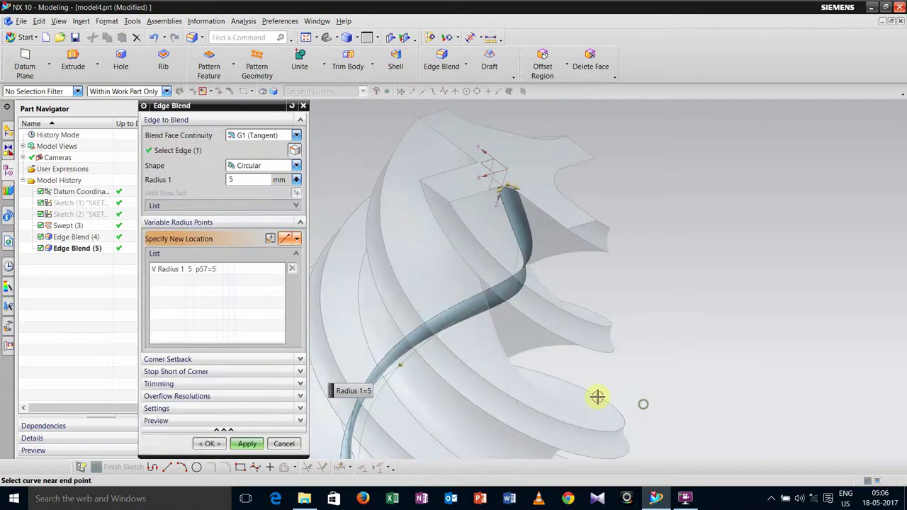
Add a second variable radius point at the wide end of the selected helical edge.
{"action": "middle_click_drag", "start_coordinate": [597, 397], "coordinate": [549, 347]}
{"action": "middle_click_drag", "start_coordinate": [565, 379], "coordinate": [602, 363]}
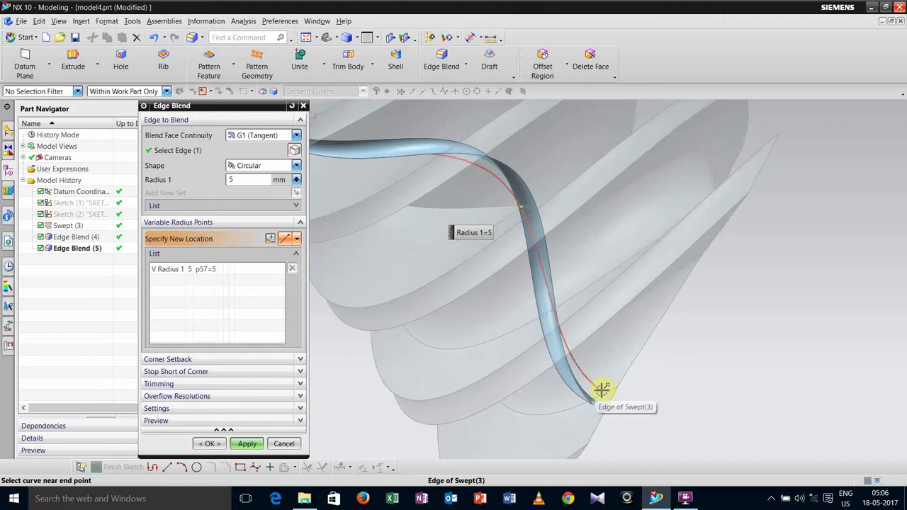
{"action": "left_click", "coordinate": [602, 389]}
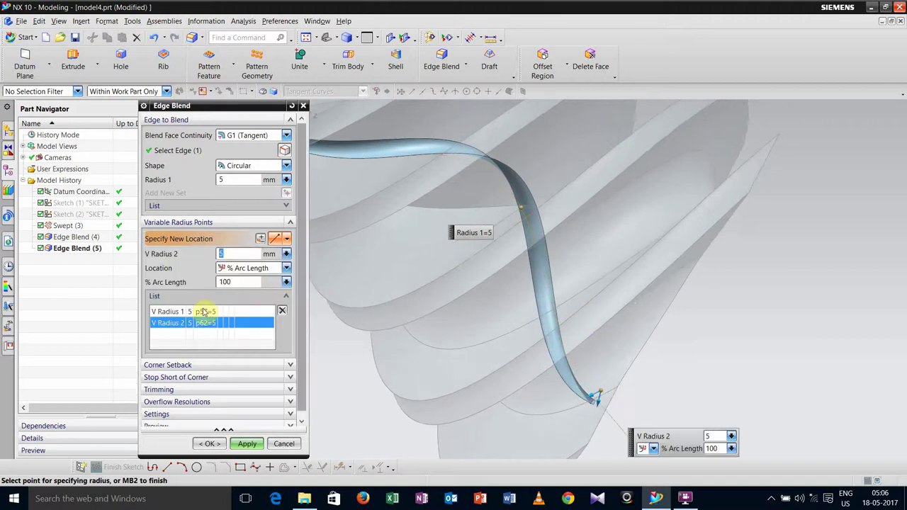
Define the first variable radius point's location as Through Point and set its radius to 10 mm.
{"action": "left_click", "coordinate": [210, 312]}
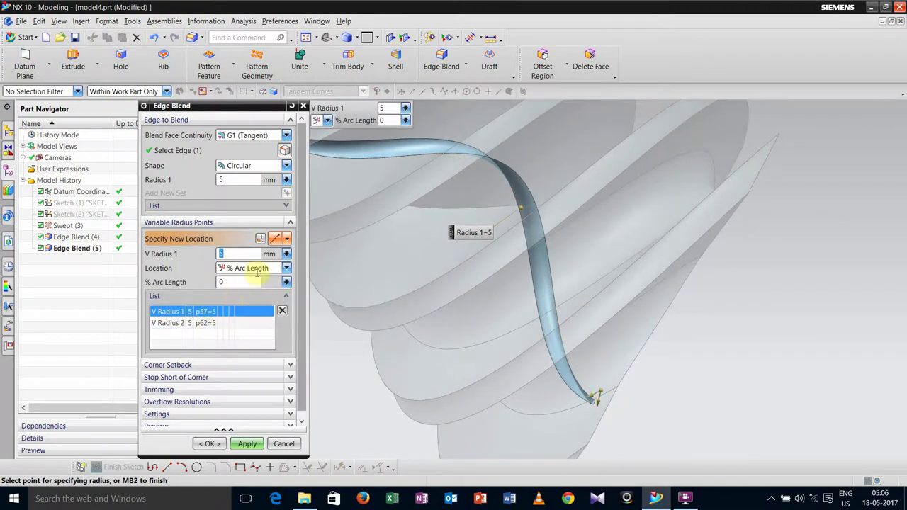
{"action": "left_click", "coordinate": [287, 270]}
{"action": "left_click", "coordinate": [256, 307]}
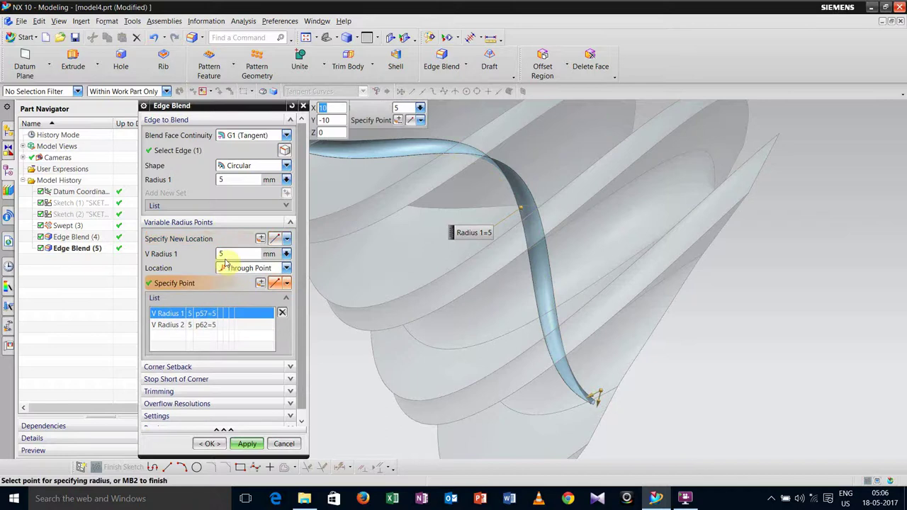
{"action": "left_click", "coordinate": [227, 254]}
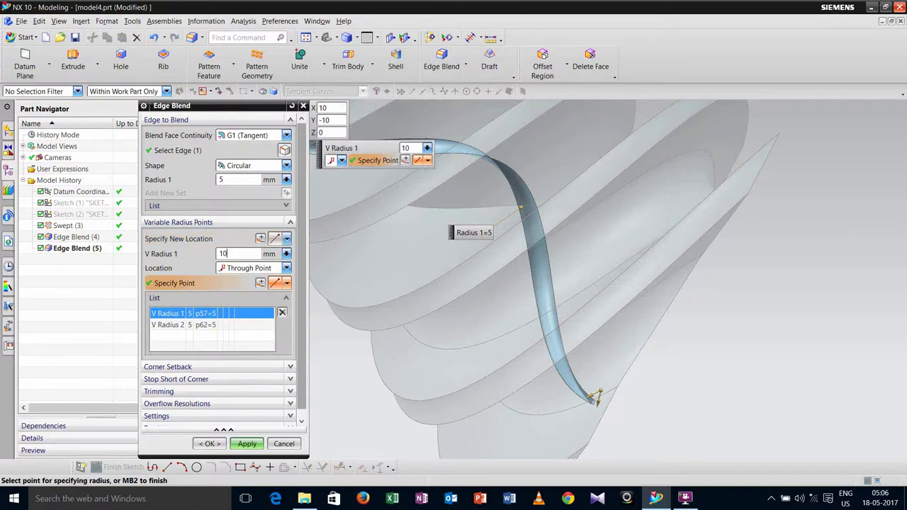
Set the second variable radius point to 15 mm and change its location method to Through Point.
{"action": "left_click", "coordinate": [209, 324]}
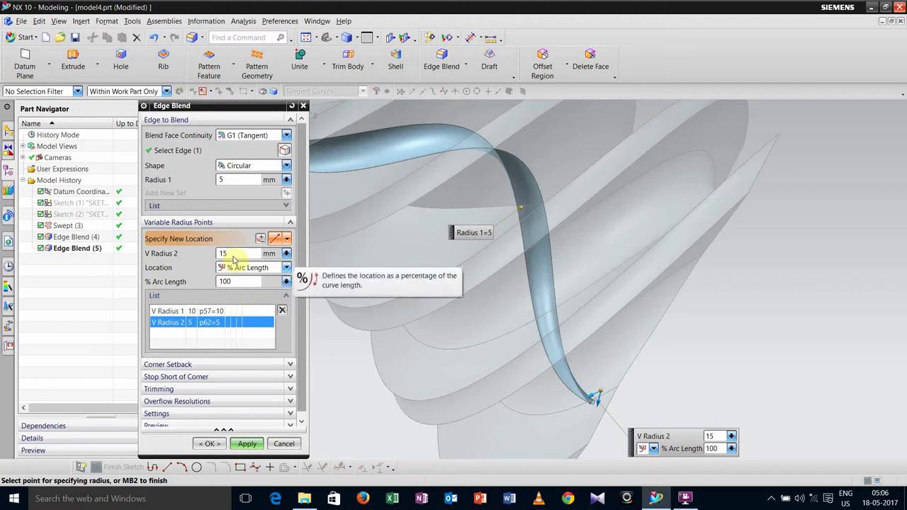
{"action": "left_click", "coordinate": [286, 267]}
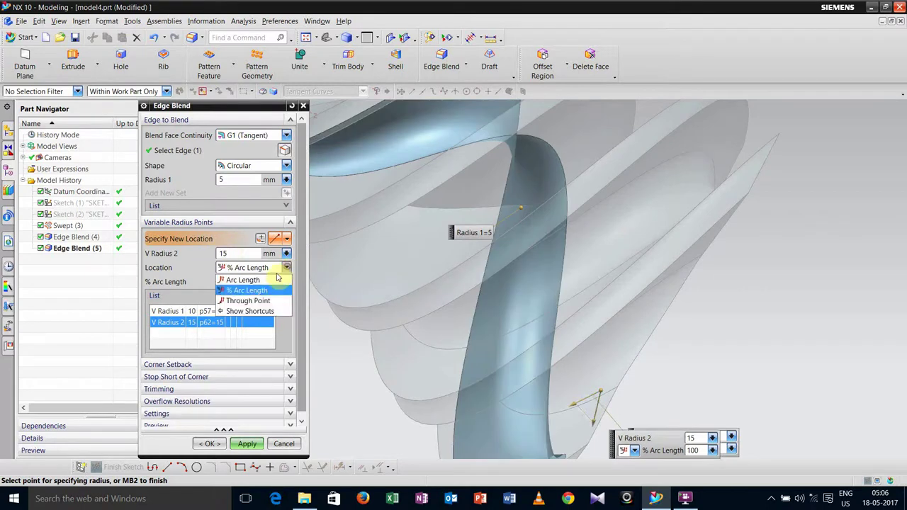
{"action": "left_click", "coordinate": [255, 298]}
{"action": "left_click", "coordinate": [236, 250]}
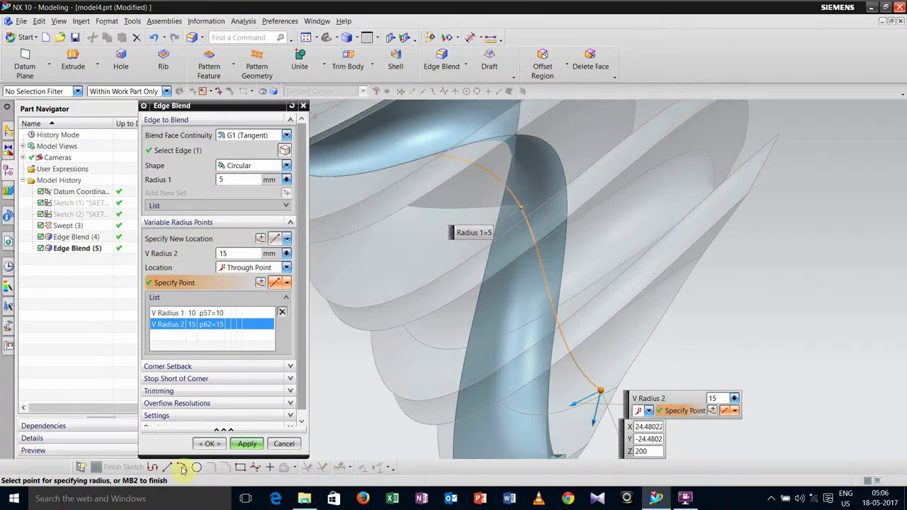
Try to create the blend with the second variable radius point at 15 mm.
{"action": "left_click", "coordinate": [248, 444]}
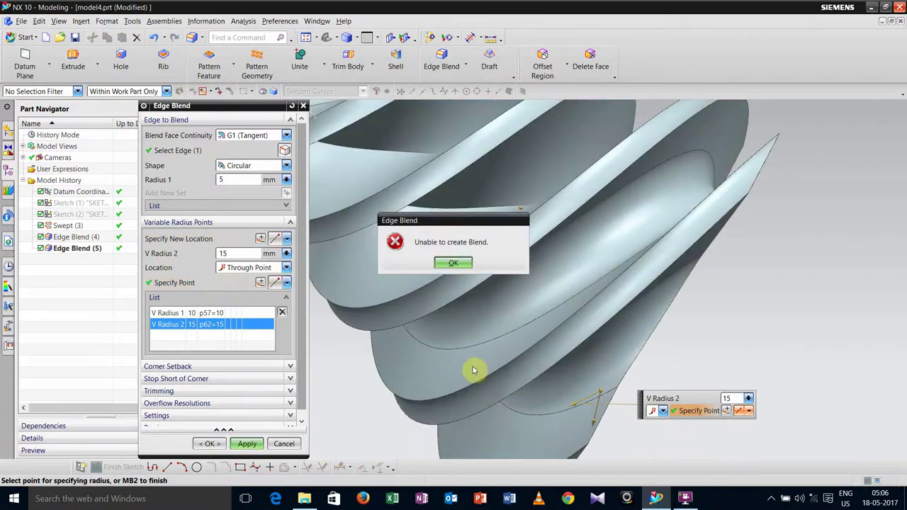
{"action": "left_click", "coordinate": [446, 264]}
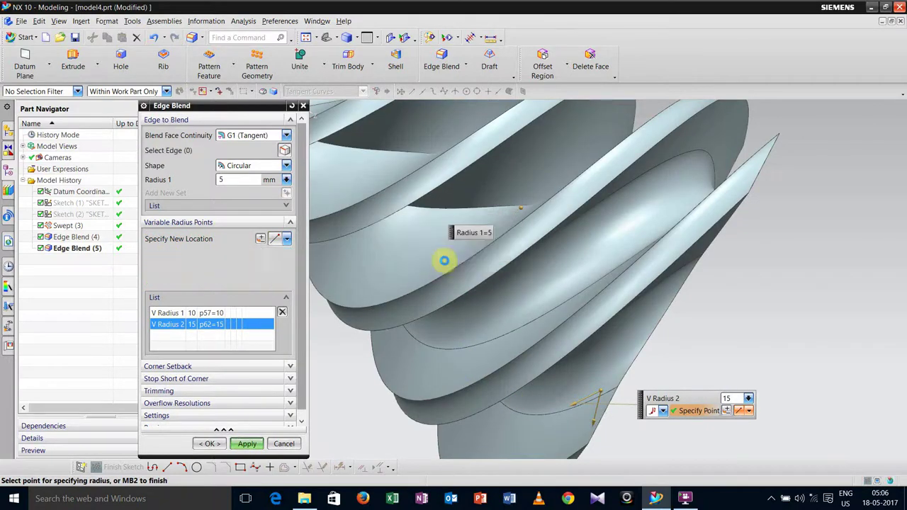
{"action": "middle_click_drag", "start_coordinate": [444, 259], "coordinate": [599, 362]}
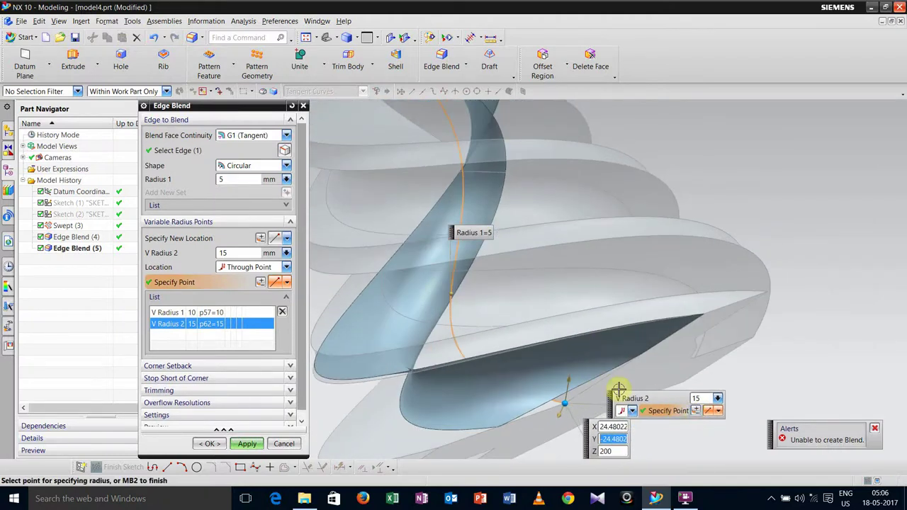
{"action": "left_click", "coordinate": [698, 400]}
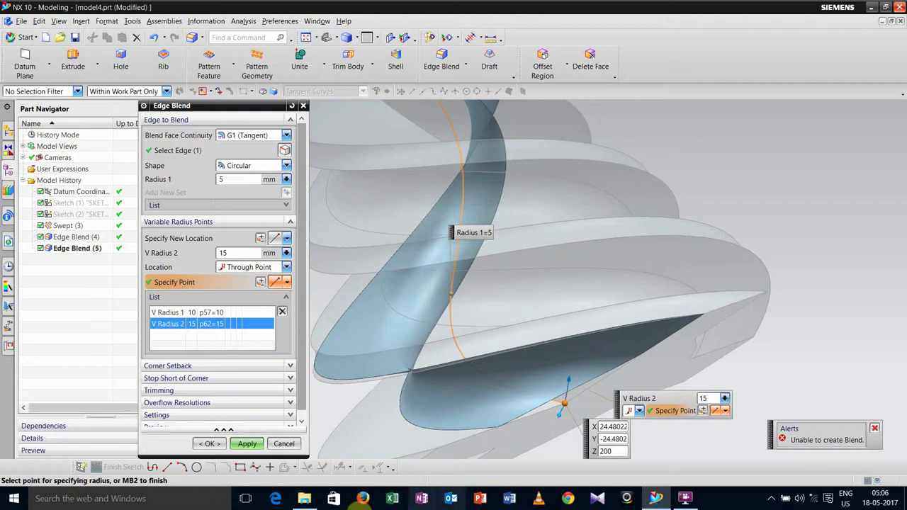
{"action": "left_click", "coordinate": [247, 444]}
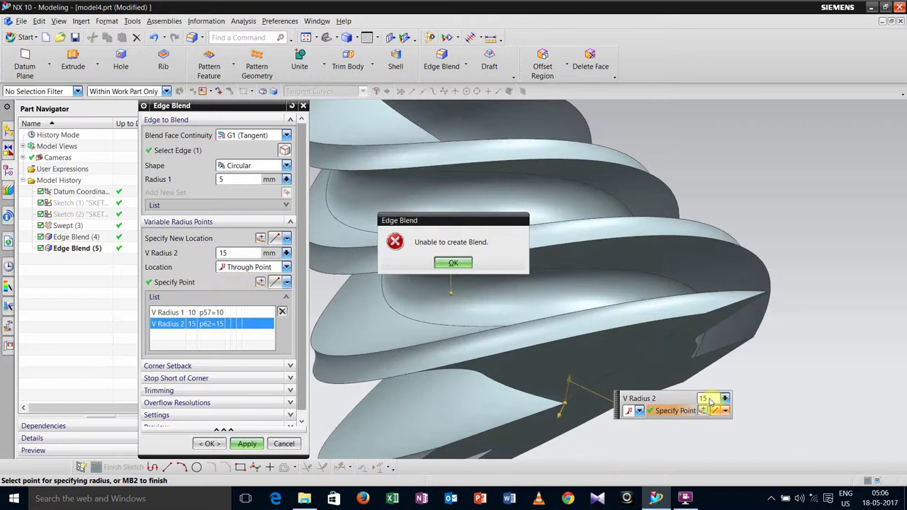
{"action": "left_click", "coordinate": [454, 263]}
Set the second variable radius point to 10 mm and apply the edge blend.
{"action": "left_click", "coordinate": [723, 400]}
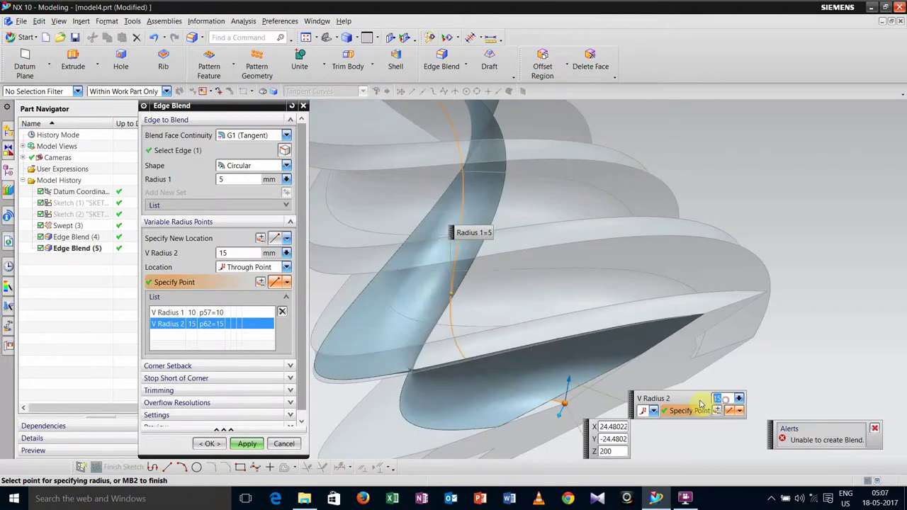
{"action": "type", "text": "10"}
{"action": "key", "text": "Return"}
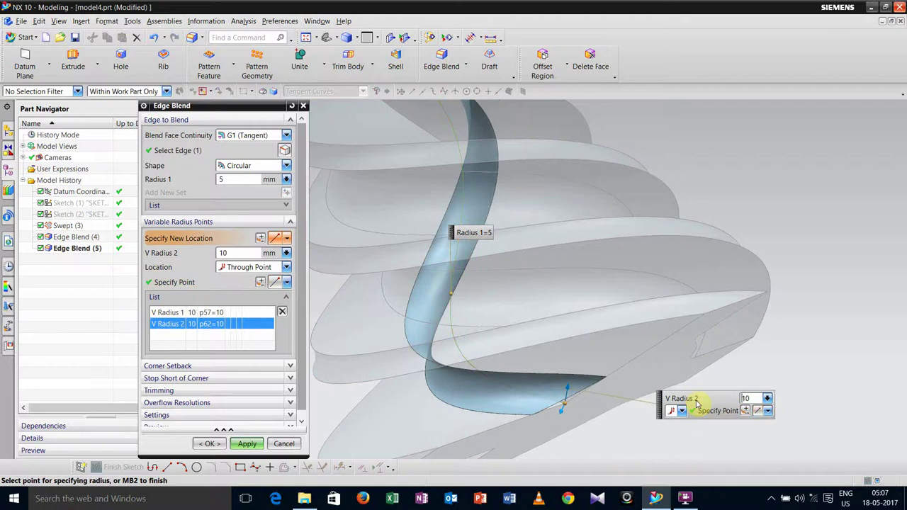
{"action": "left_click", "coordinate": [226, 325]}
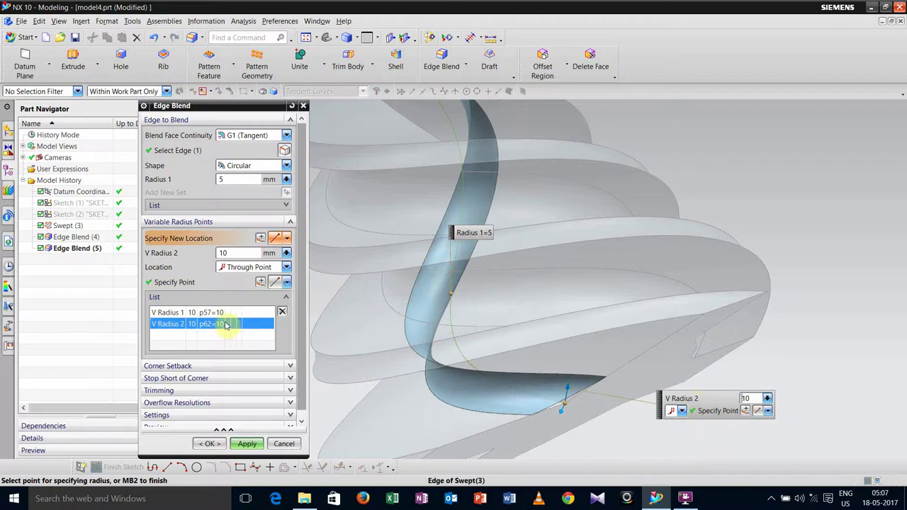
{"action": "left_click", "coordinate": [222, 313]}
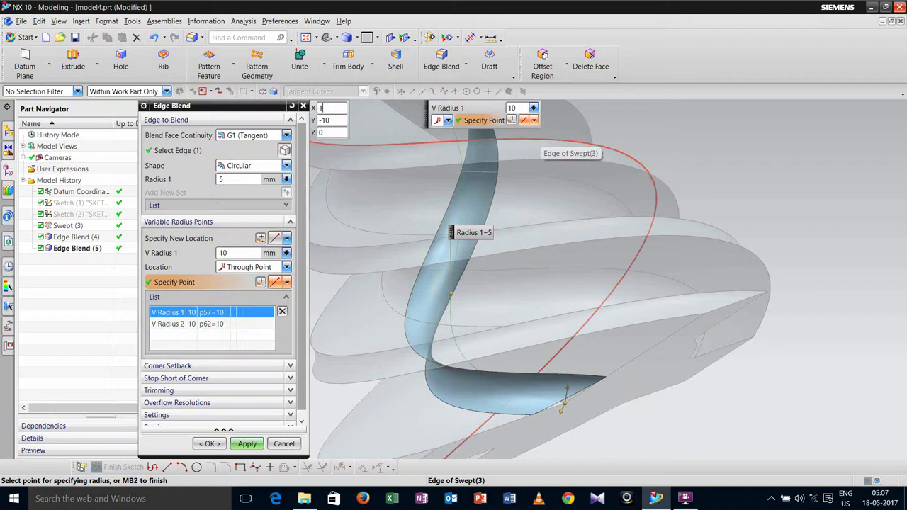
{"action": "left_click", "coordinate": [544, 133]}
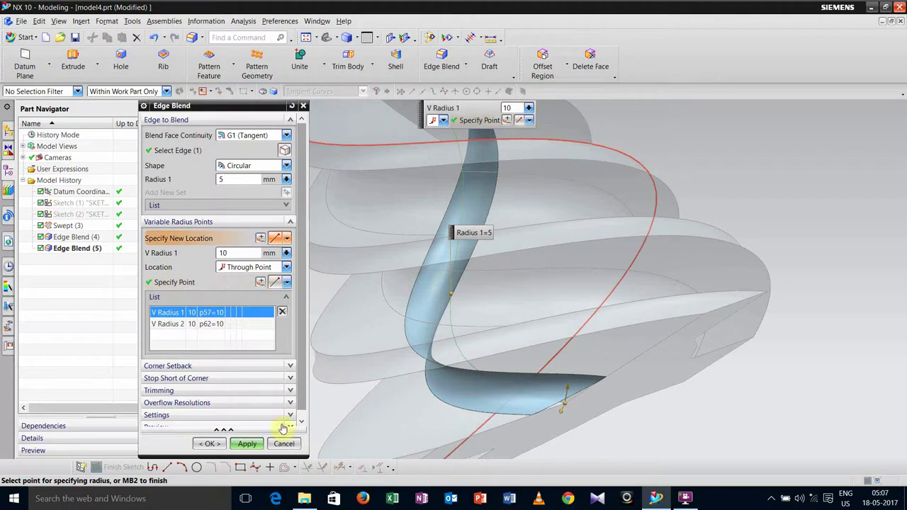
{"action": "left_click", "coordinate": [248, 444]}
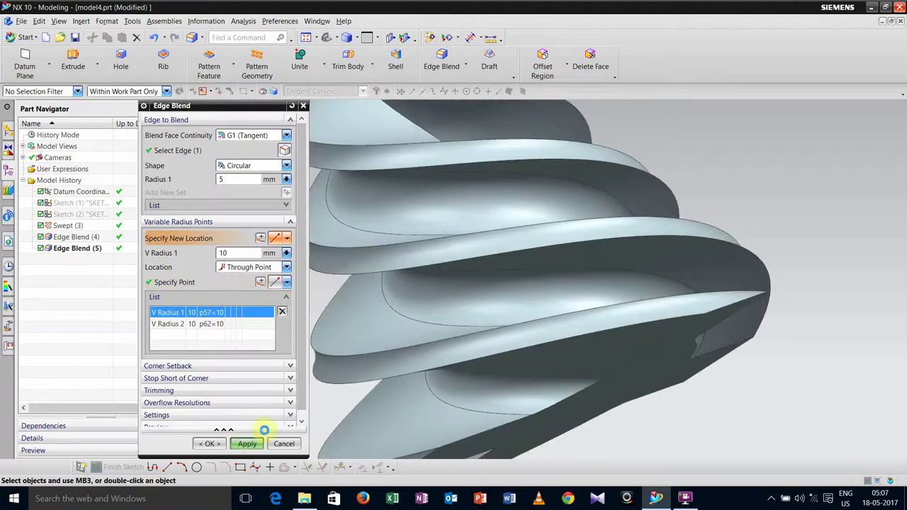
Select the remaining unblended inner helical edge and add a variable radius point at the end point on its narrow end.
{"action": "middle_click_drag", "start_coordinate": [433, 346], "coordinate": [506, 365]}
{"action": "scroll", "coordinate": [506, 366], "scroll_direction": "up", "scroll_amount": 3}
{"action": "scroll", "coordinate": [506, 366], "scroll_direction": "down", "scroll_amount": 4}
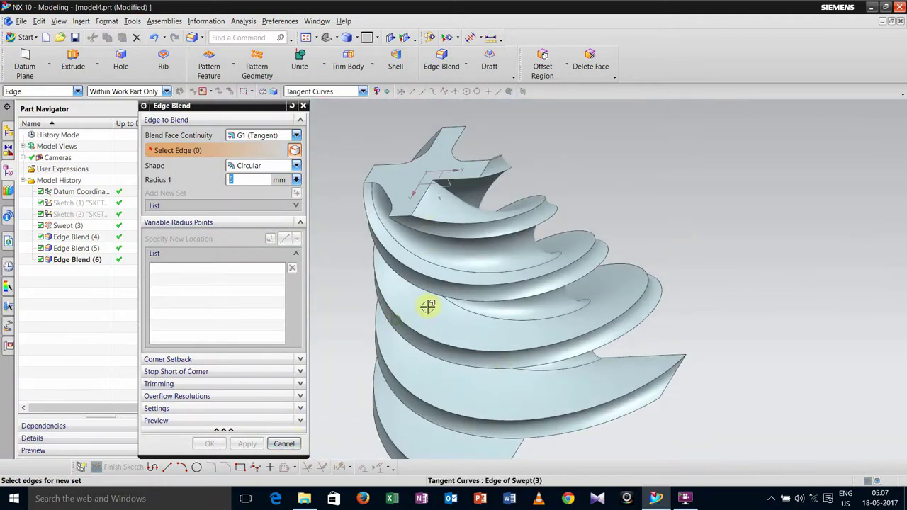
{"action": "middle_click_drag", "start_coordinate": [427, 419], "coordinate": [622, 290]}
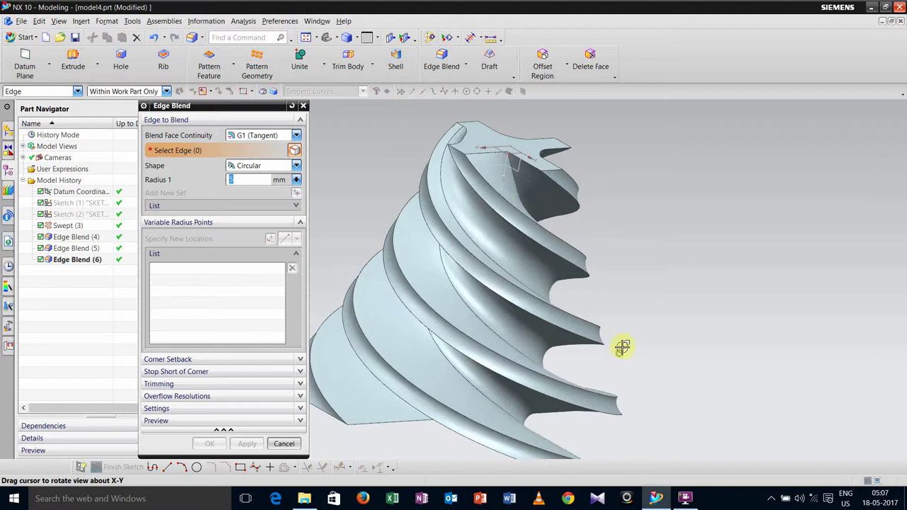
{"action": "left_click", "coordinate": [509, 182]}
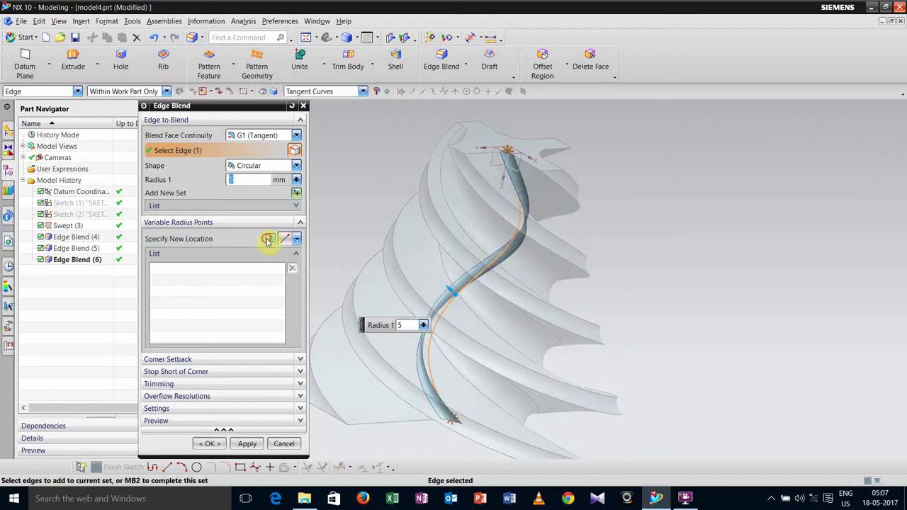
{"action": "left_click", "coordinate": [268, 240]}
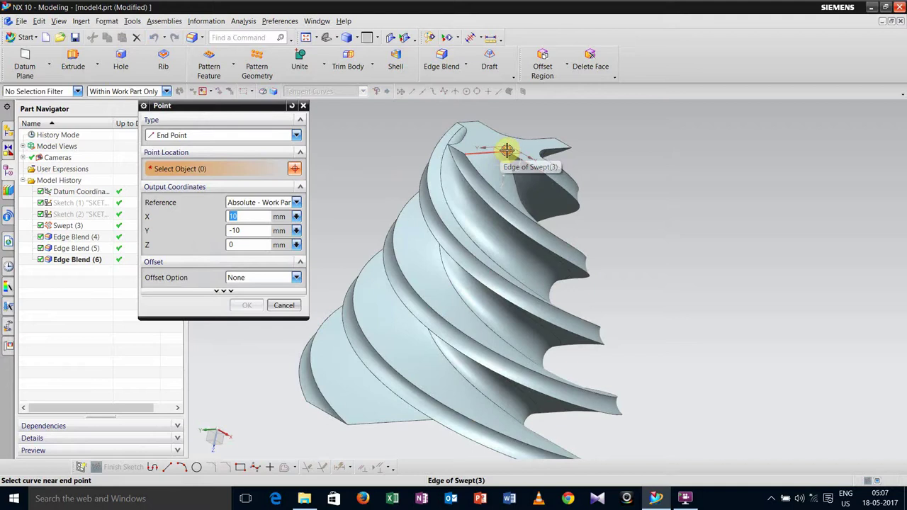
{"action": "left_click", "coordinate": [506, 148]}
{"action": "left_click", "coordinate": [245, 305]}
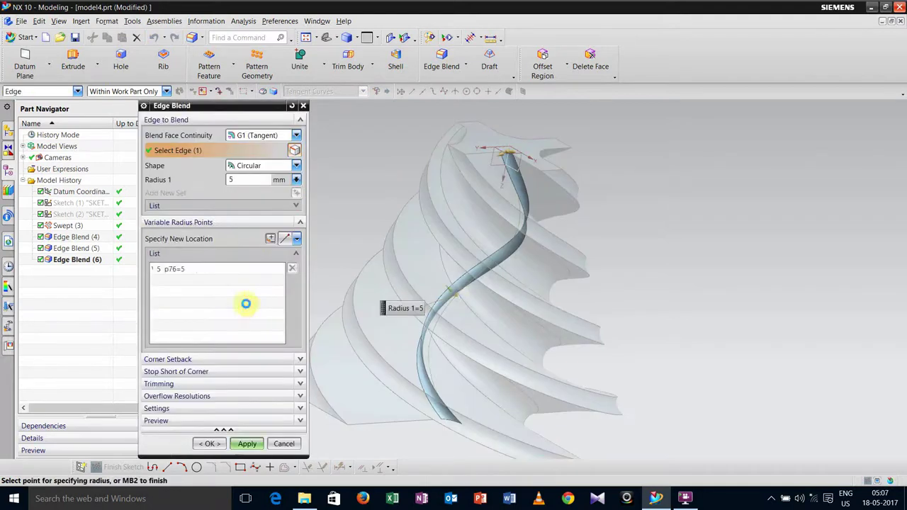
Add a second variable radius point at the wide end of the selected helical edge.
{"action": "left_click", "coordinate": [271, 240]}
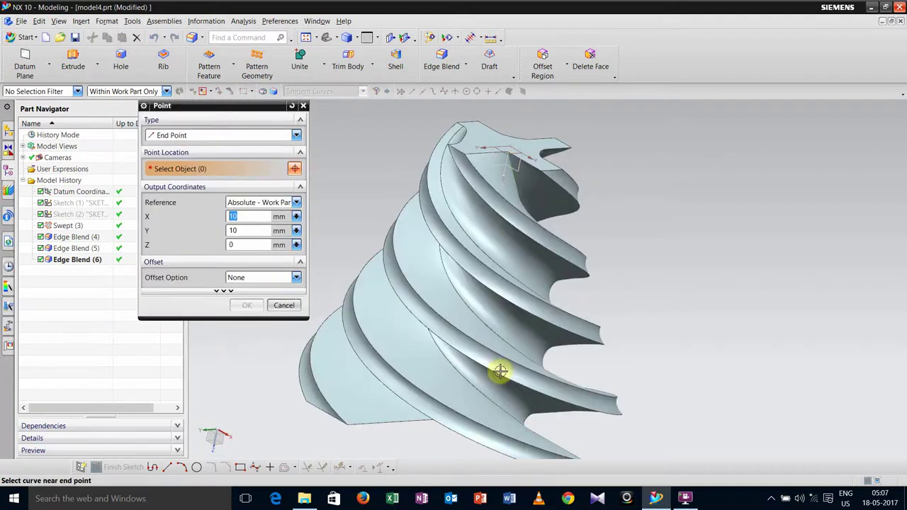
{"action": "left_click", "coordinate": [283, 306]}
{"action": "middle_click_drag", "start_coordinate": [537, 333], "coordinate": [494, 411]}
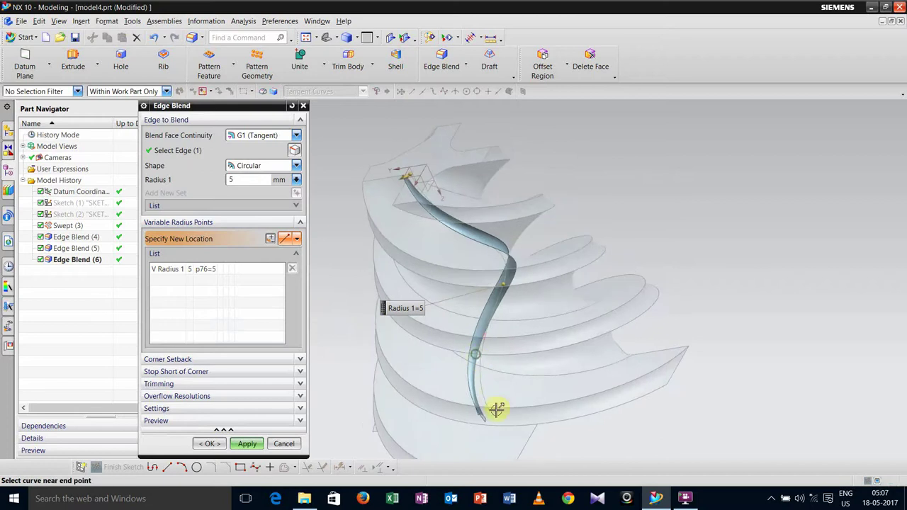
{"action": "left_click", "coordinate": [491, 413]}
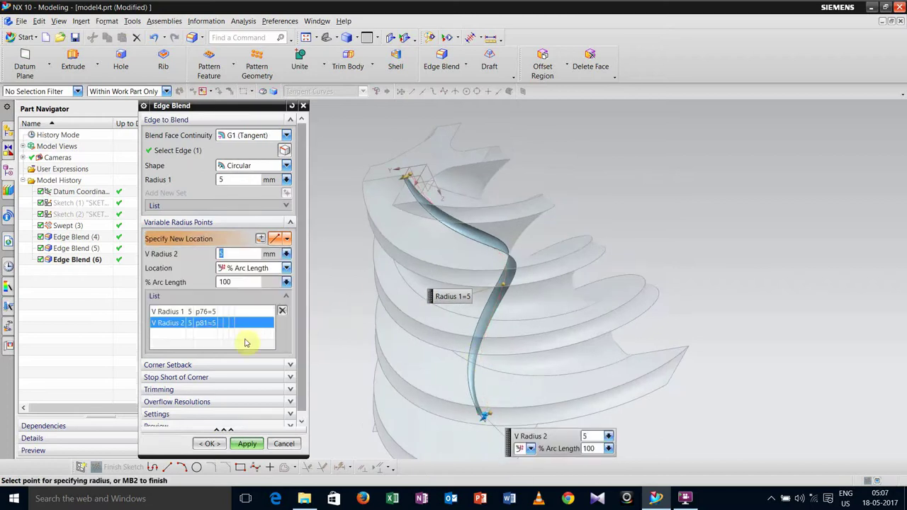
Set the first variable radius point to 10 mm and its location method to Through Point.
{"action": "left_click", "coordinate": [213, 312]}
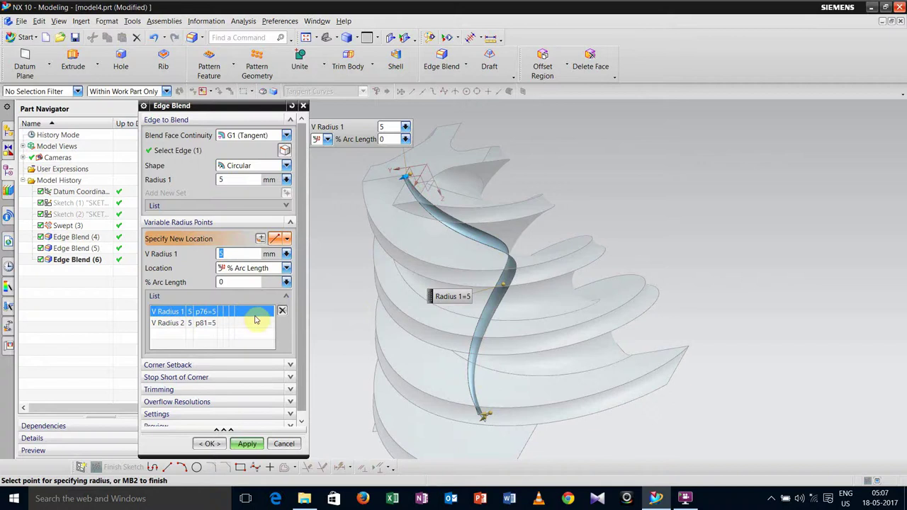
{"action": "left_click", "coordinate": [284, 269]}
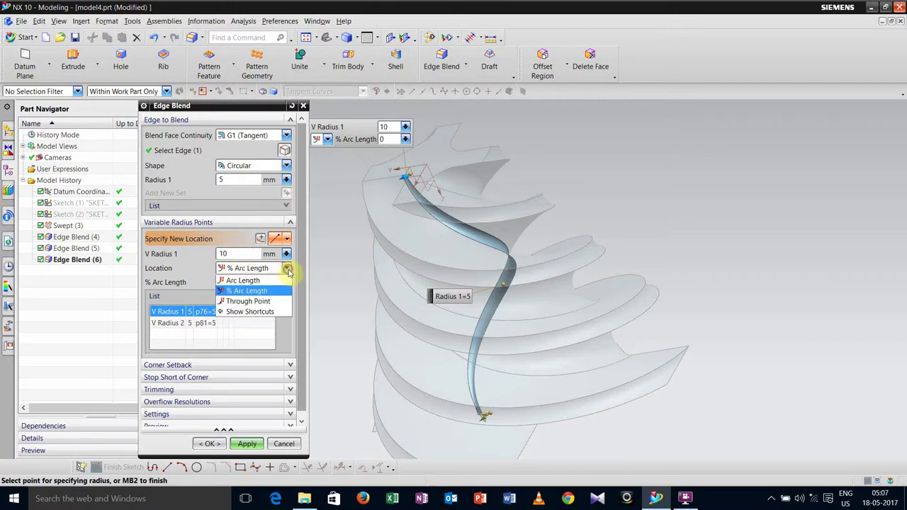
{"action": "left_click", "coordinate": [259, 302]}
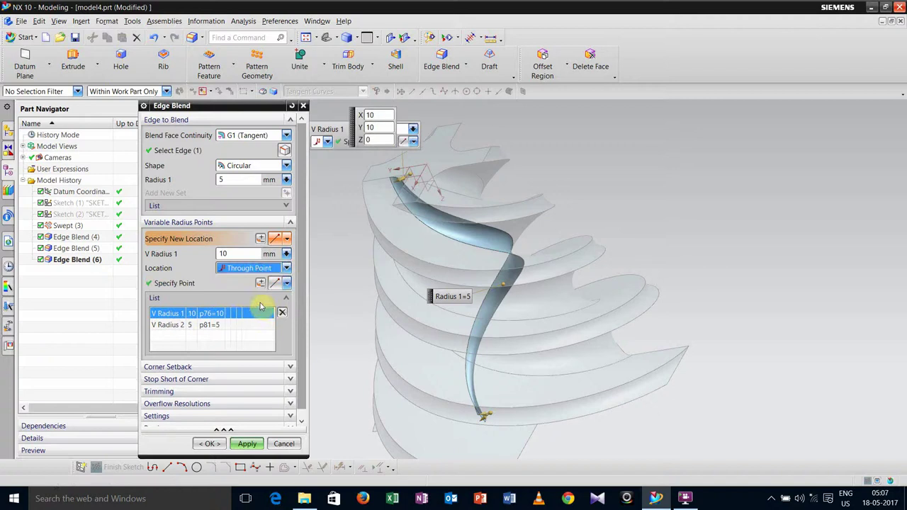
Set the second variable radius point to 15 mm with a Through Point location, apply the blend and finish Edge Blend.
{"action": "left_click", "coordinate": [222, 325]}
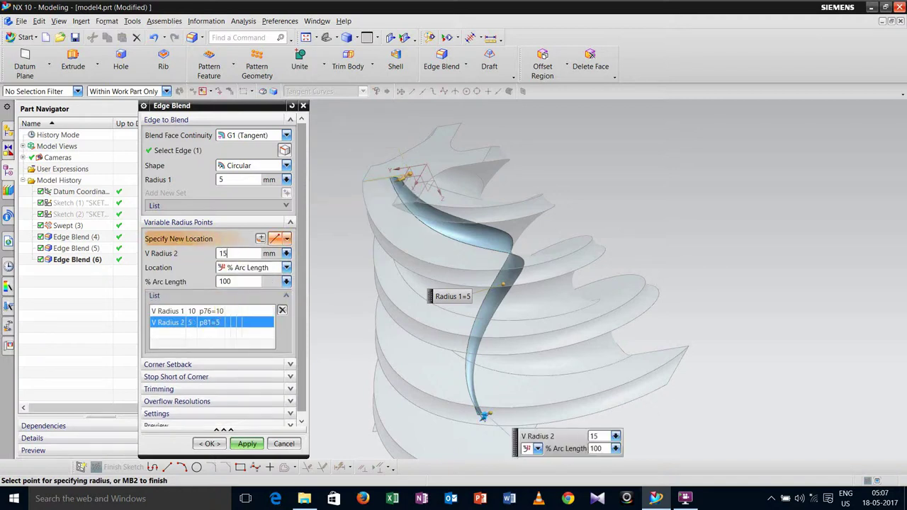
{"action": "type", "text": "15"}
{"action": "left_click", "coordinate": [286, 267]}
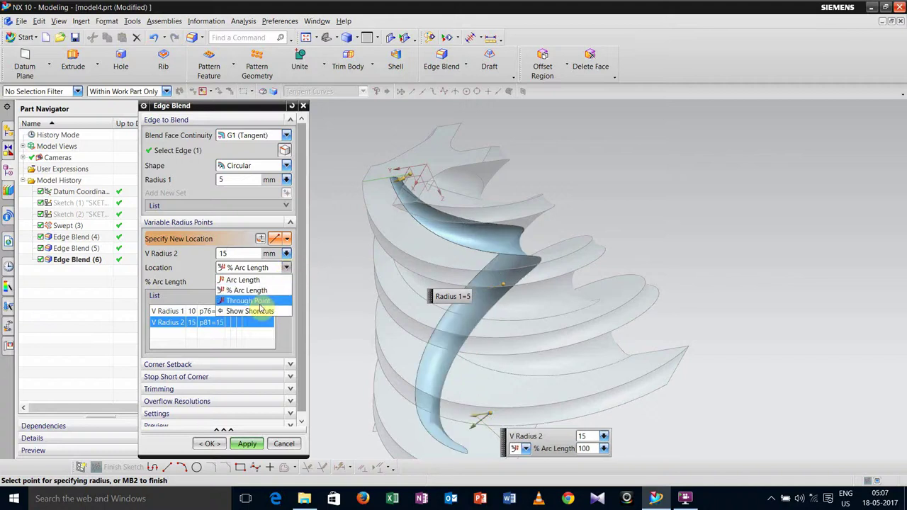
{"action": "left_click", "coordinate": [258, 302]}
{"action": "left_click", "coordinate": [247, 444]}
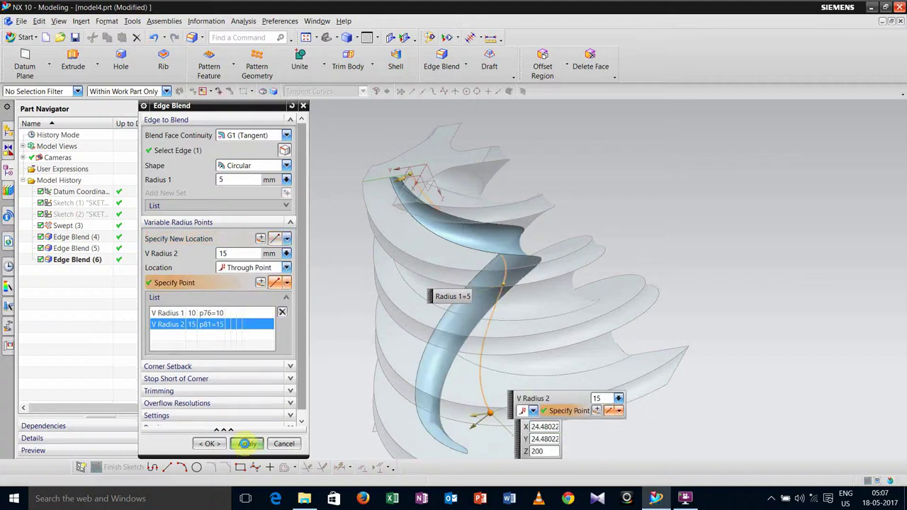
{"action": "left_click", "coordinate": [284, 444]}
Create a sketch on the flat face at the wide end of the swept body and leave the Profile command.
{"action": "middle_click_drag", "start_coordinate": [324, 375], "coordinate": [397, 340]}
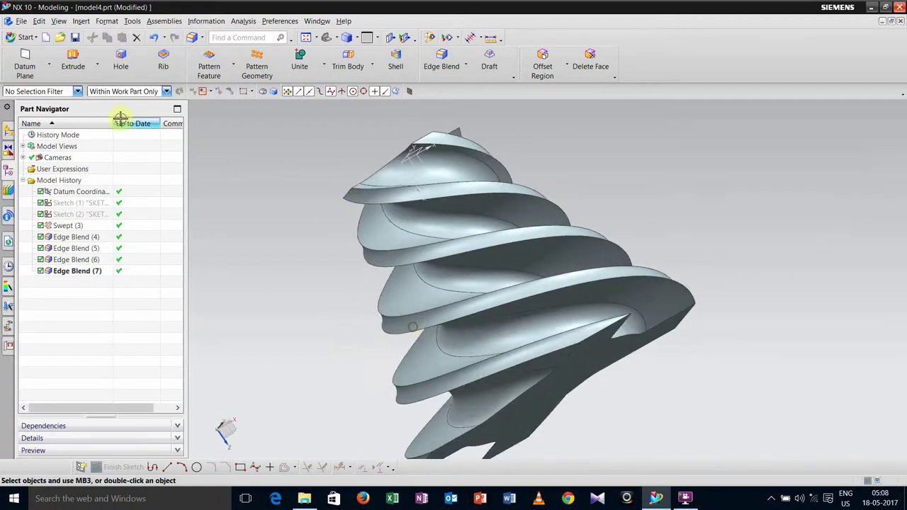
{"action": "left_click", "coordinate": [81, 21]}
{"action": "left_click", "coordinate": [104, 41]}
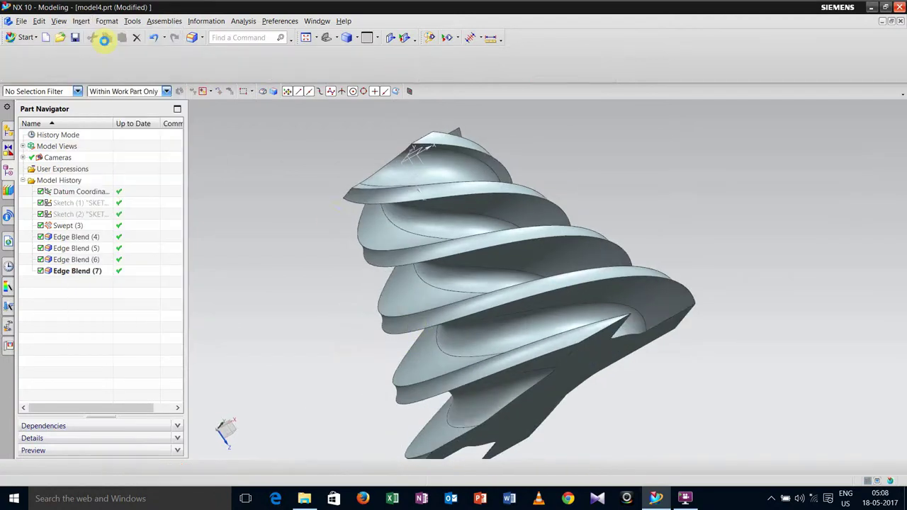
{"action": "left_click", "coordinate": [577, 389]}
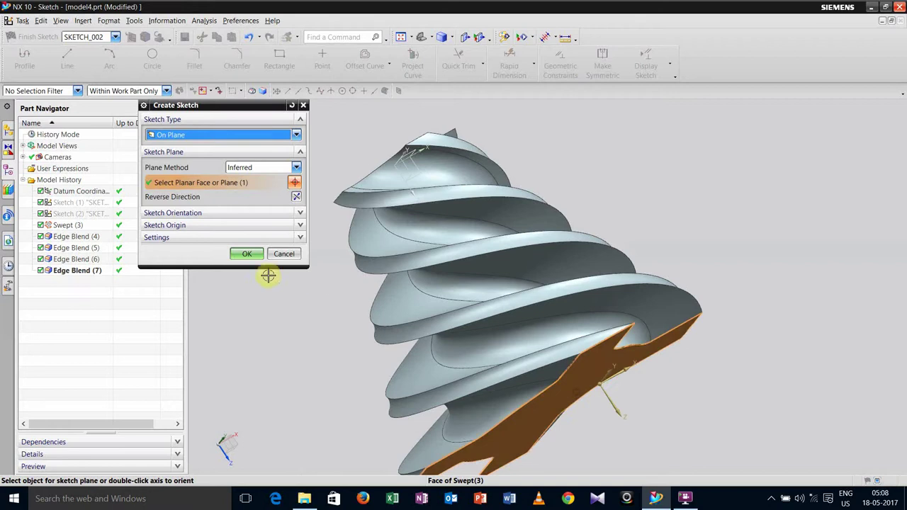
{"action": "left_click", "coordinate": [246, 253]}
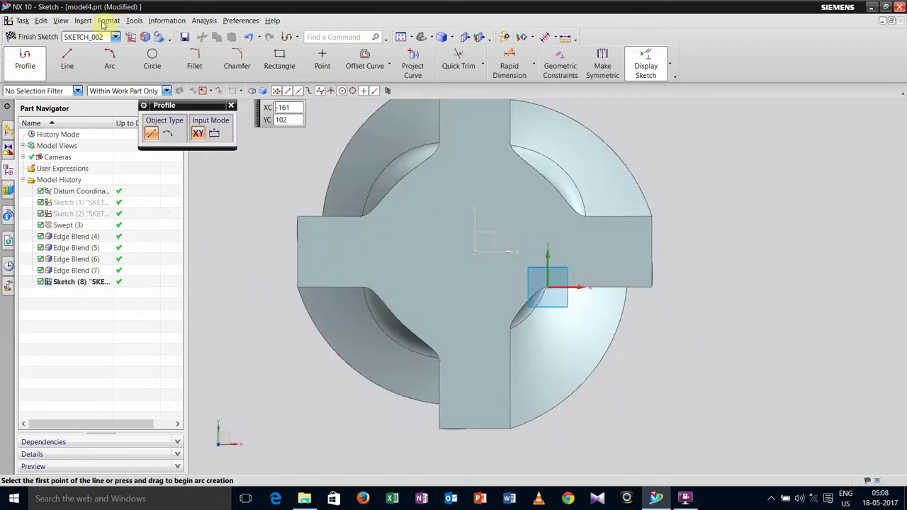
{"action": "key", "text": "Escape"}
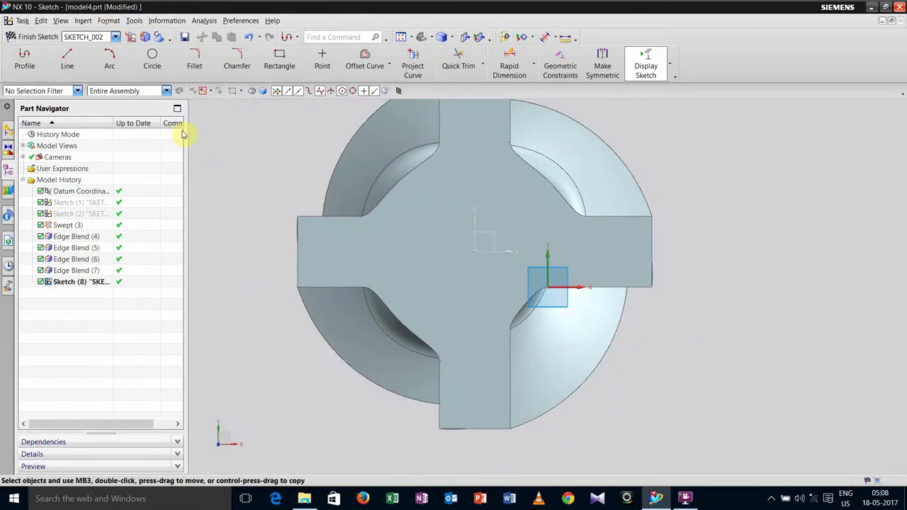
Draw a six-sided polygon centred on the datum origin with an inscribed radius of about 49 mm.
{"action": "key", "text": "p"}
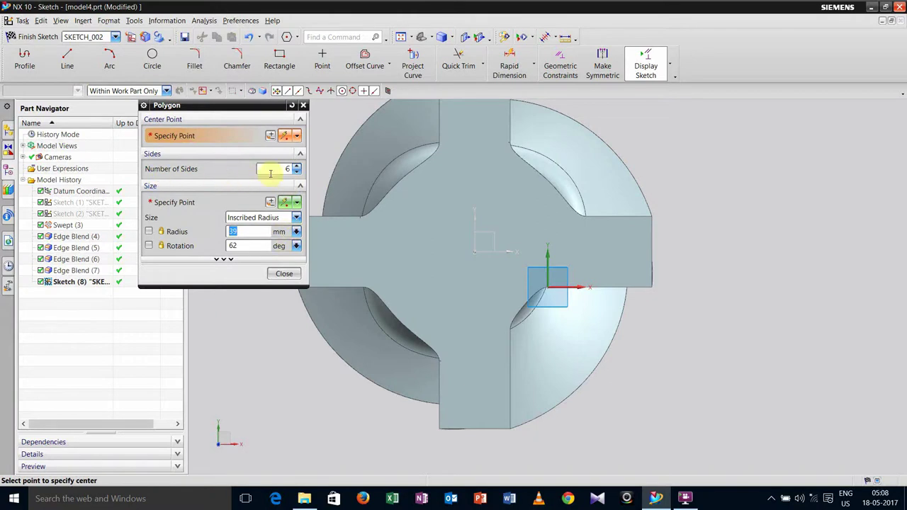
{"action": "left_click", "coordinate": [474, 252]}
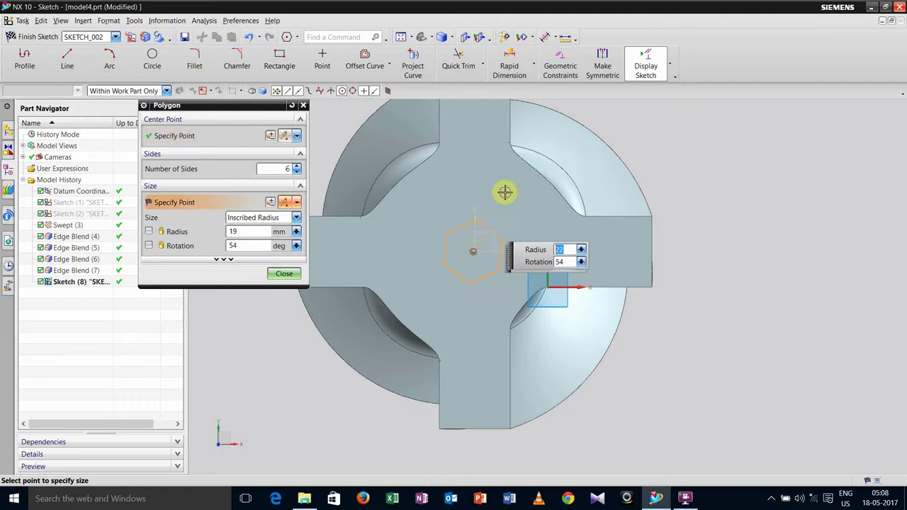
{"action": "left_click", "coordinate": [507, 188]}
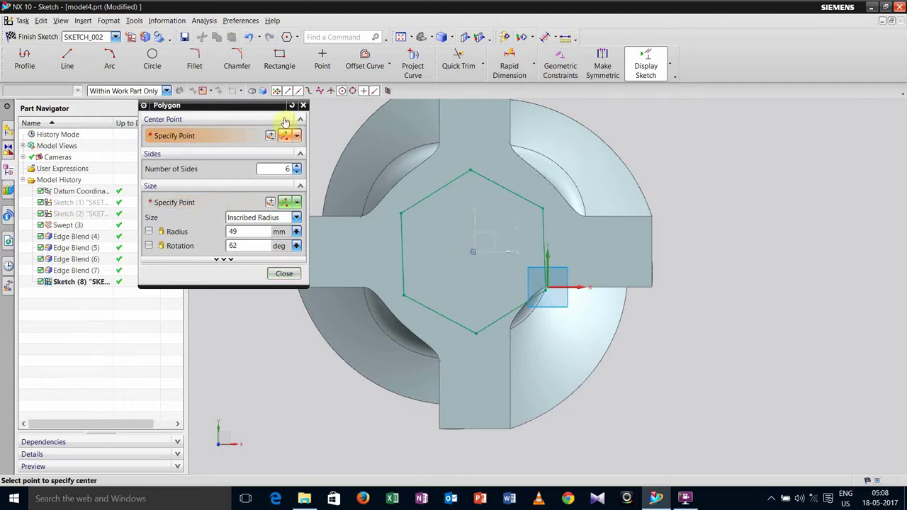
{"action": "middle_click", "coordinate": [543, 213]}
Apply a vertical geometric constraint to the hexagon side nearest the sketch origin, then leave Geometric Constraints.
{"action": "left_click", "coordinate": [560, 67]}
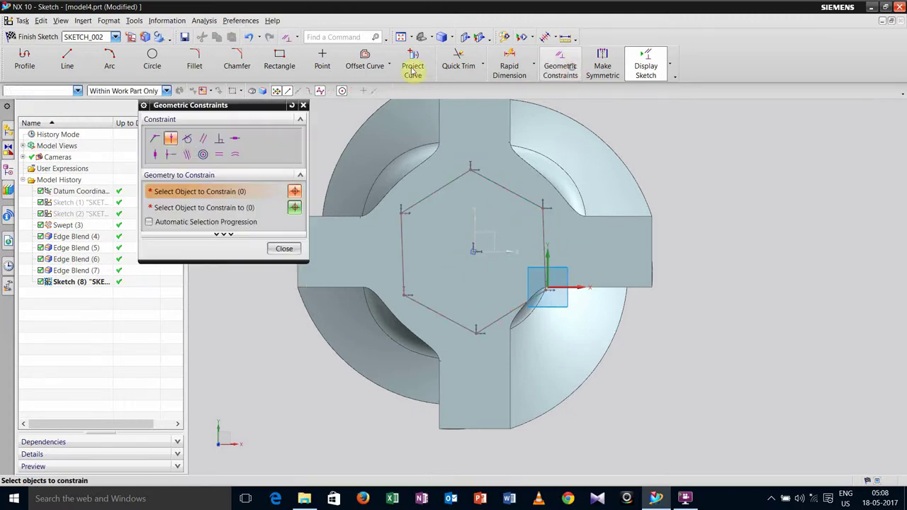
{"action": "left_click", "coordinate": [155, 154]}
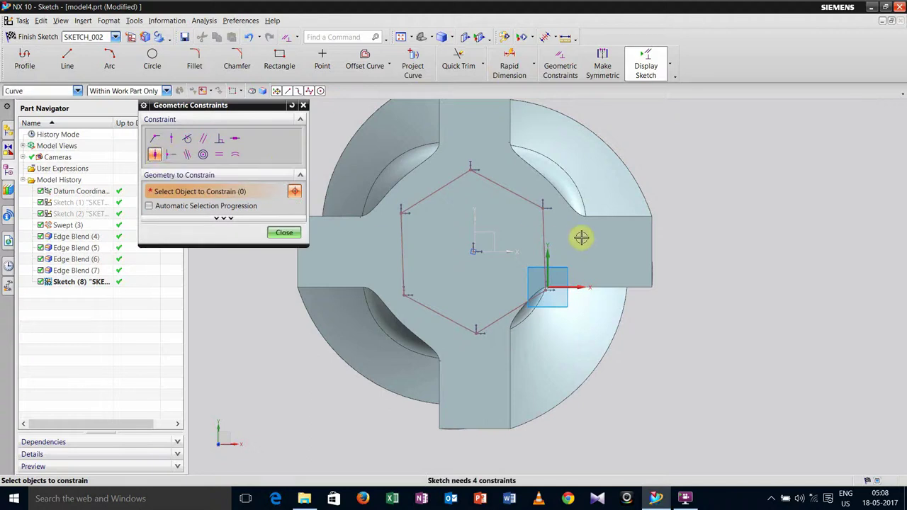
{"action": "left_click", "coordinate": [548, 232]}
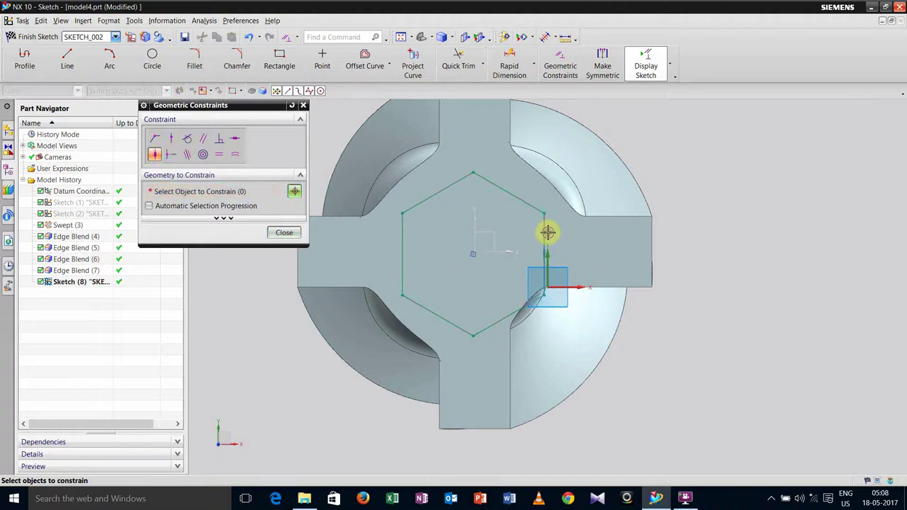
{"action": "left_click", "coordinate": [284, 234]}
Dimension the distance between the hexagon's two vertical sides and set it to 80 mm.
{"action": "left_click", "coordinate": [510, 69]}
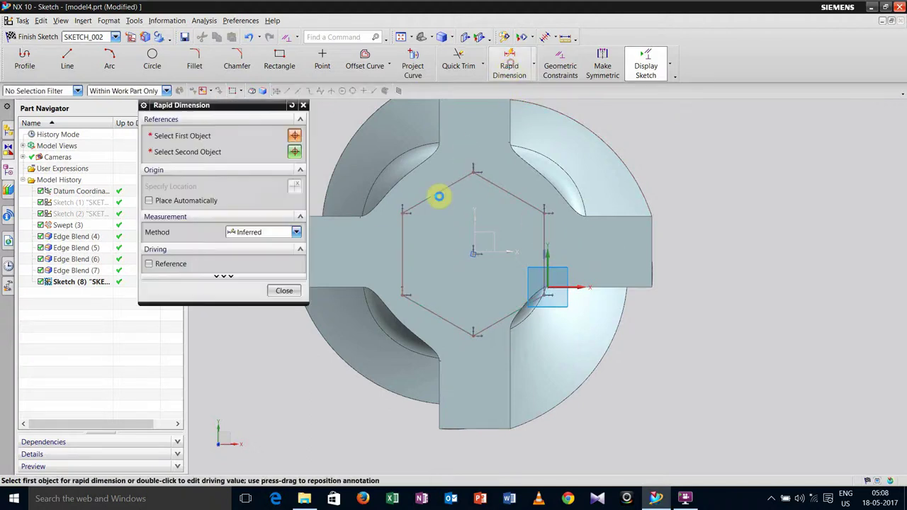
{"action": "left_click", "coordinate": [403, 229]}
{"action": "left_click", "coordinate": [545, 245]}
{"action": "left_click", "coordinate": [548, 243]}
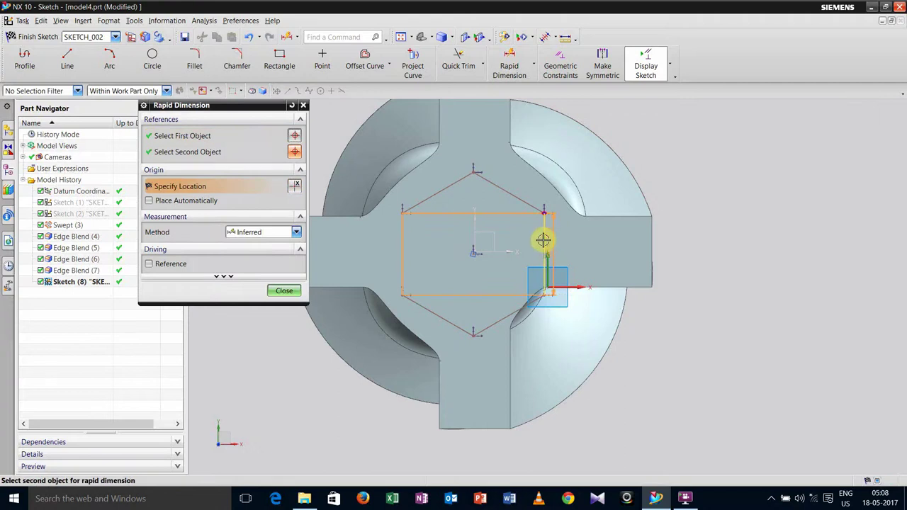
{"action": "left_click", "coordinate": [543, 241]}
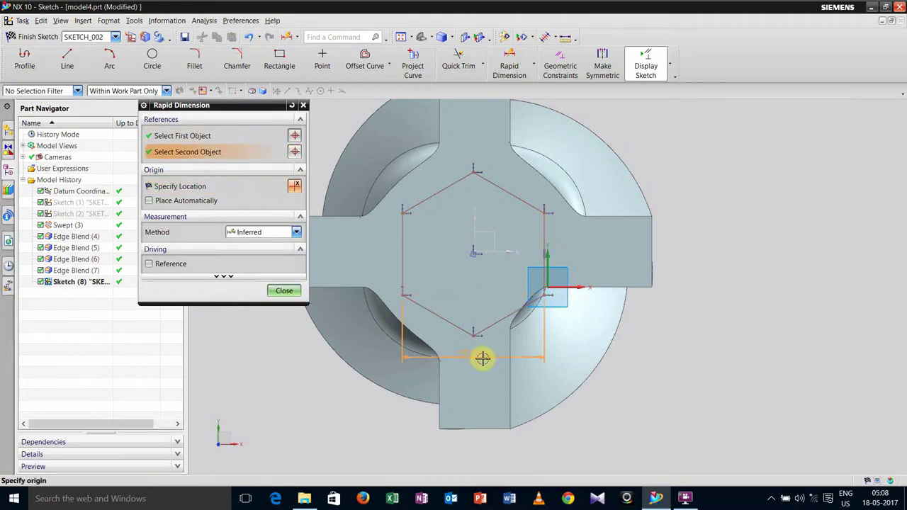
{"action": "left_click", "coordinate": [482, 404]}
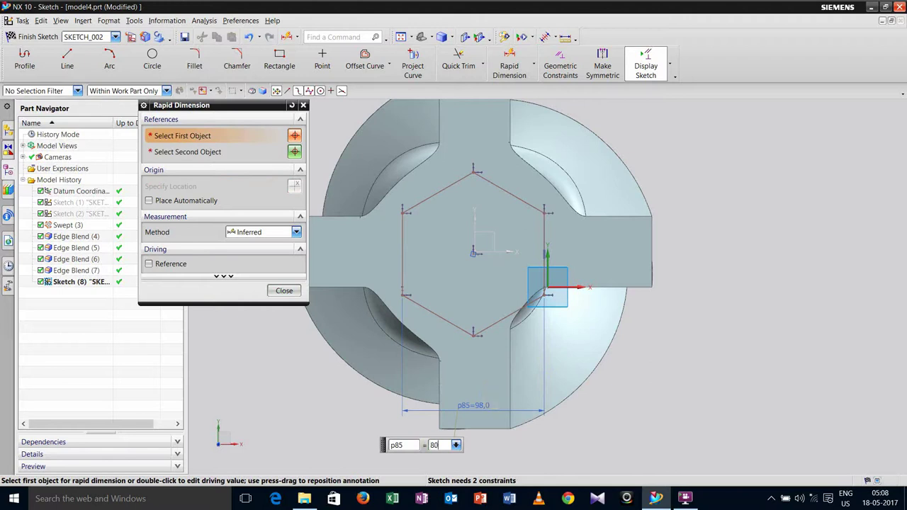
{"action": "key", "text": "Return"}
{"action": "left_click", "coordinate": [279, 288]}
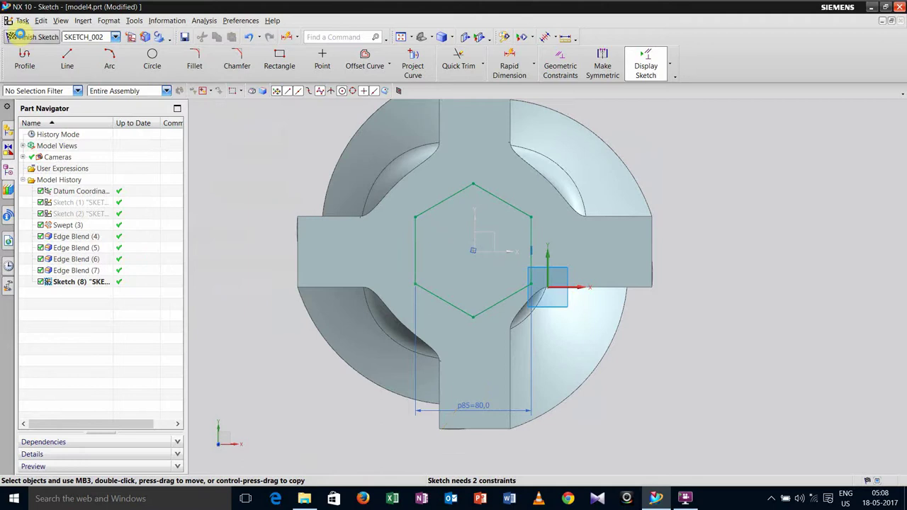
Finish the sketch and extrude the hexagon 50 mm outward from the wide end, united with the swept body.
{"action": "left_click", "coordinate": [22, 35]}
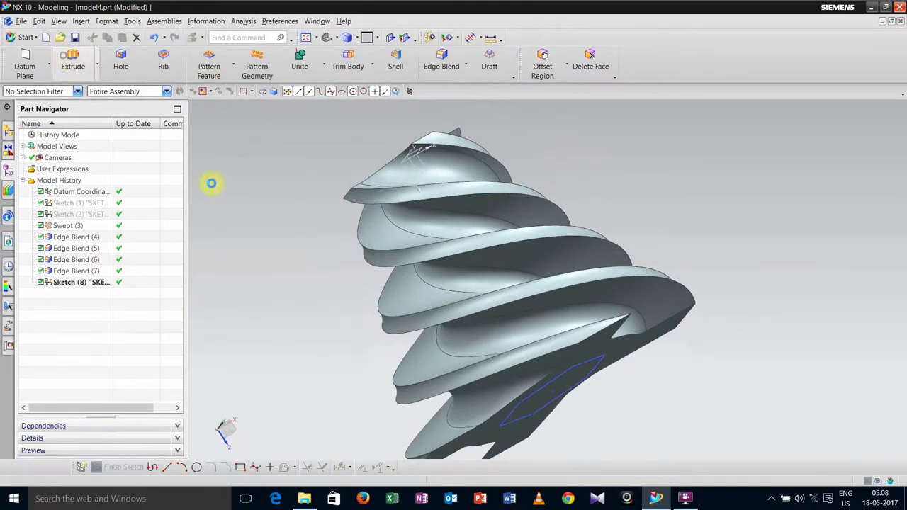
{"action": "left_click", "coordinate": [582, 363]}
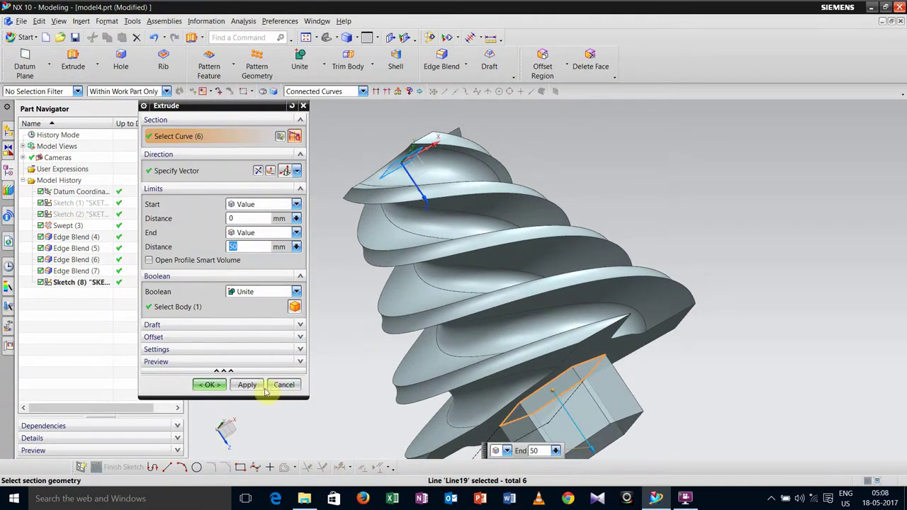
{"action": "left_click", "coordinate": [210, 385]}
Create a sketch on the flat end face of the extruded hexagonal boss.
{"action": "middle_click_drag", "start_coordinate": [279, 381], "coordinate": [298, 258]}
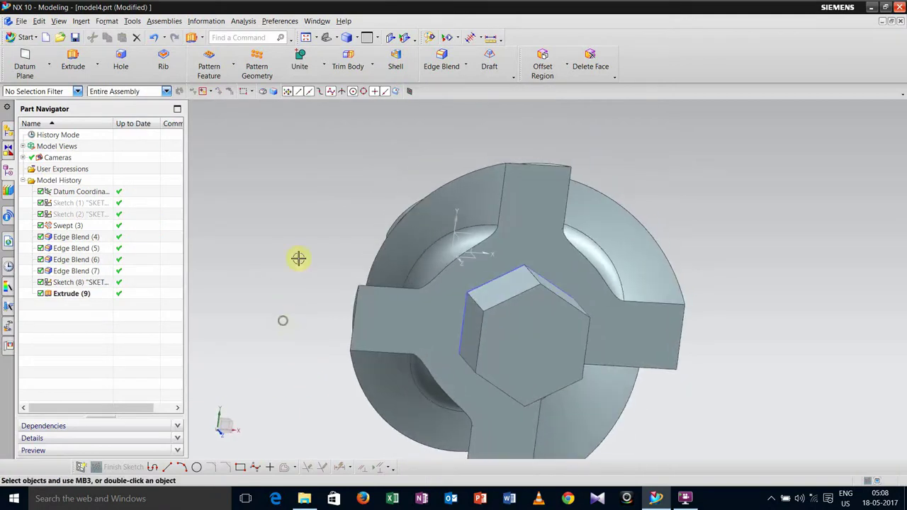
{"action": "left_click", "coordinate": [78, 21]}
{"action": "left_click", "coordinate": [106, 44]}
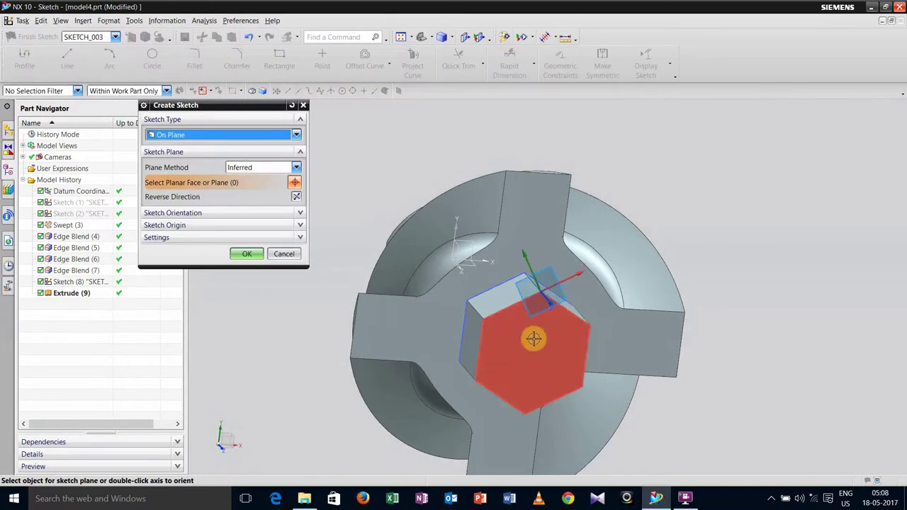
{"action": "left_click", "coordinate": [534, 339]}
{"action": "left_click", "coordinate": [247, 255]}
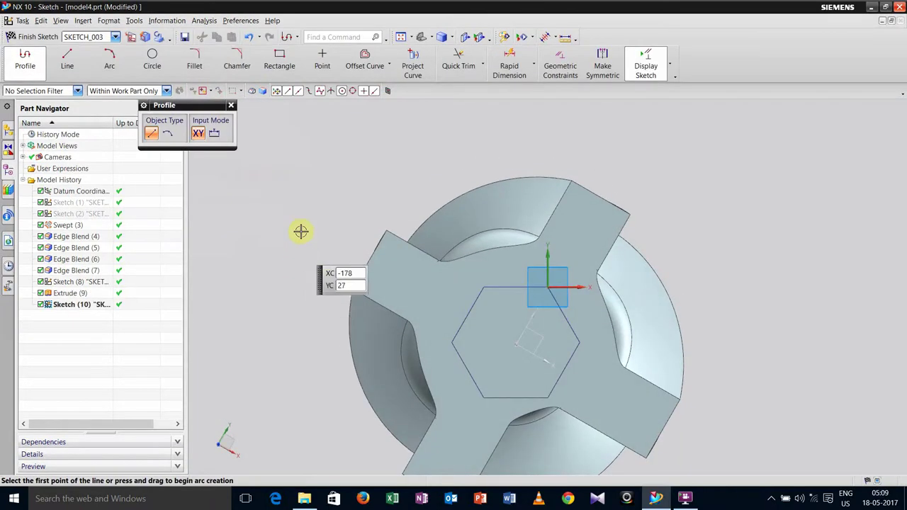
Draw a circle about 38 mm in diameter centred on the datum origin inside the hexagonal face.
{"action": "left_click", "coordinate": [150, 61]}
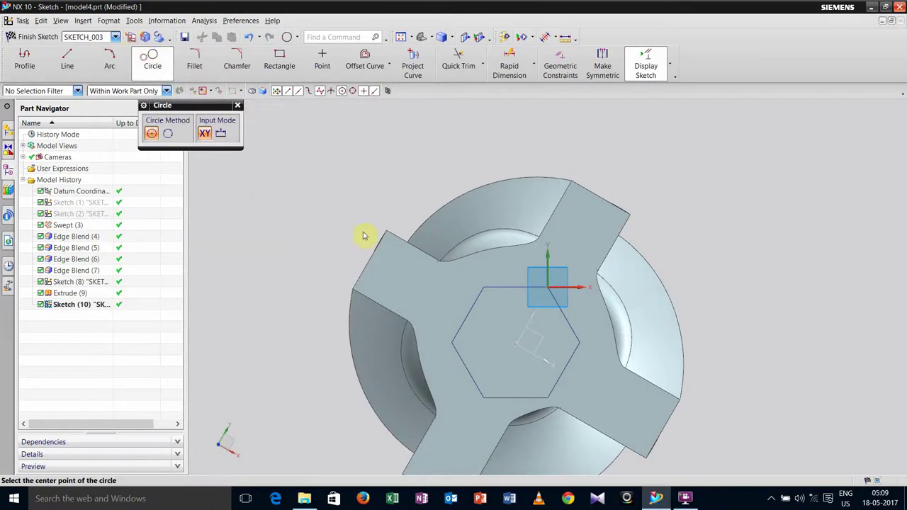
{"action": "left_click", "coordinate": [516, 344]}
{"action": "left_click", "coordinate": [527, 321]}
{"action": "key", "text": "Escape"}
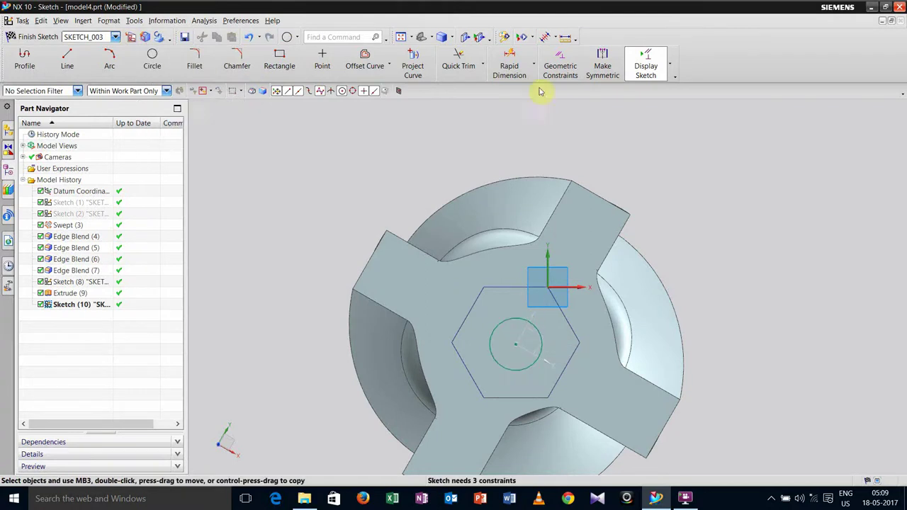
{"action": "left_click", "coordinate": [510, 65]}
{"action": "left_click", "coordinate": [516, 345]}
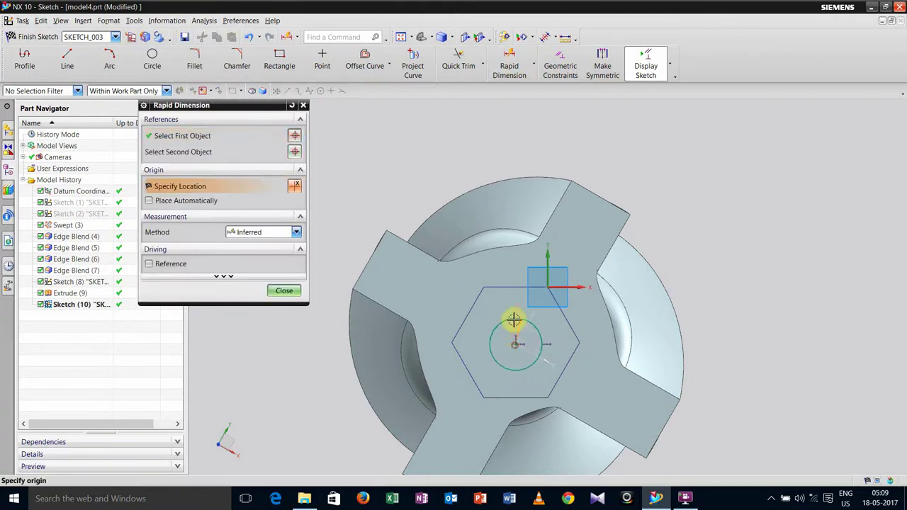
{"action": "left_click", "coordinate": [510, 302]}
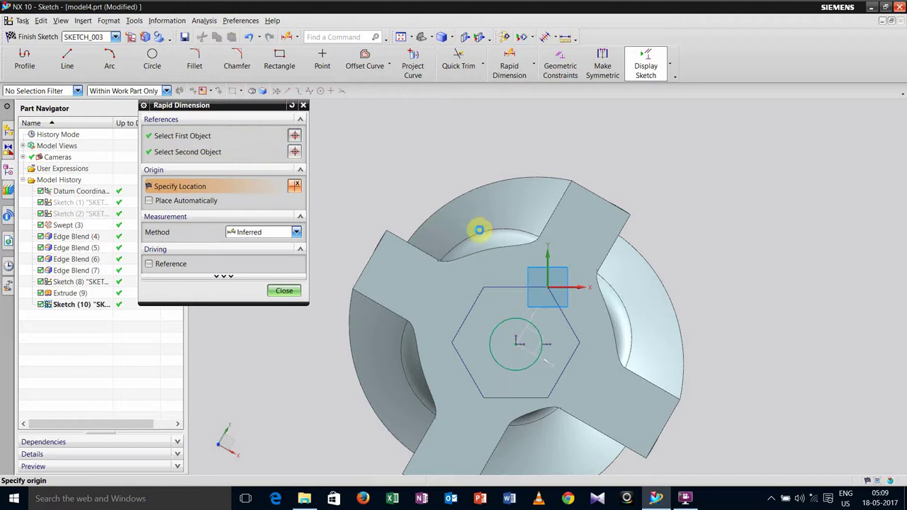
{"action": "key", "text": "Escape"}
Dimension the circle's diameter, set it to 50 mm and finish the sketch.
{"action": "left_click", "coordinate": [510, 65]}
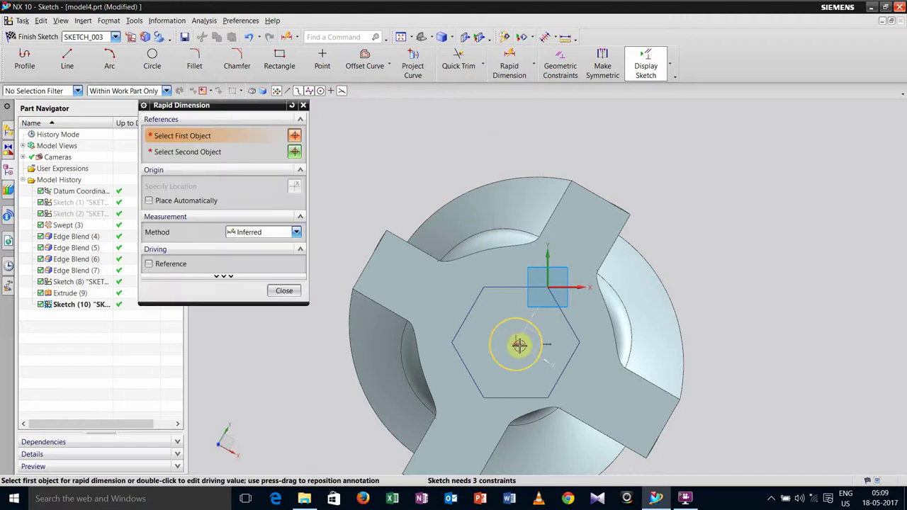
{"action": "left_click", "coordinate": [519, 342]}
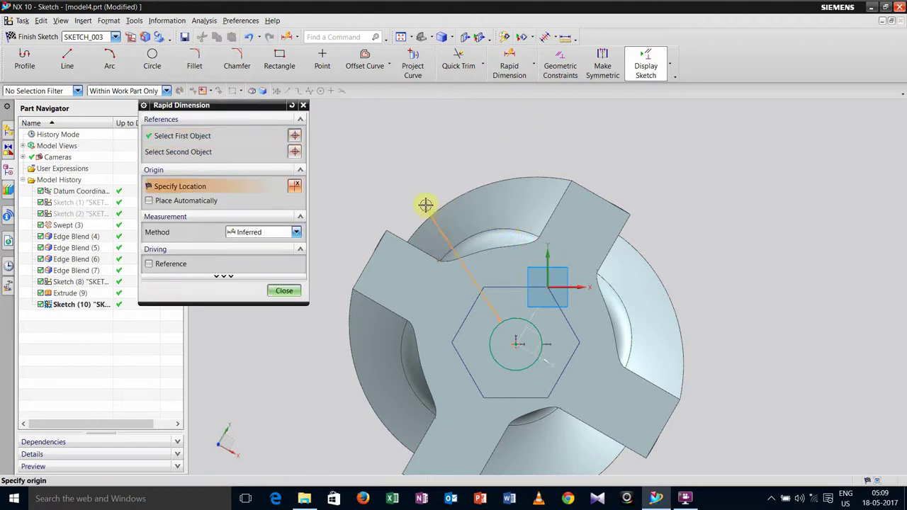
{"action": "left_click", "coordinate": [407, 171]}
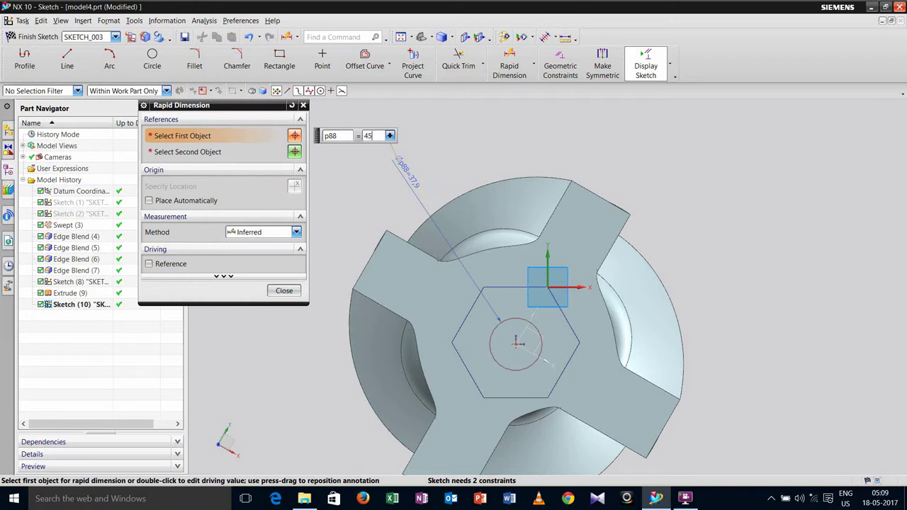
{"action": "key", "text": "Return"}
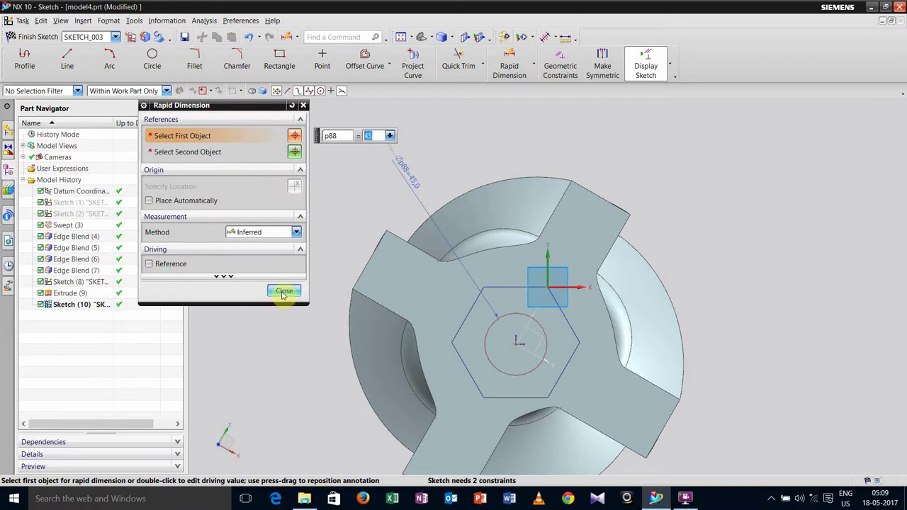
{"action": "type", "text": "50"}
{"action": "key", "text": "Return"}
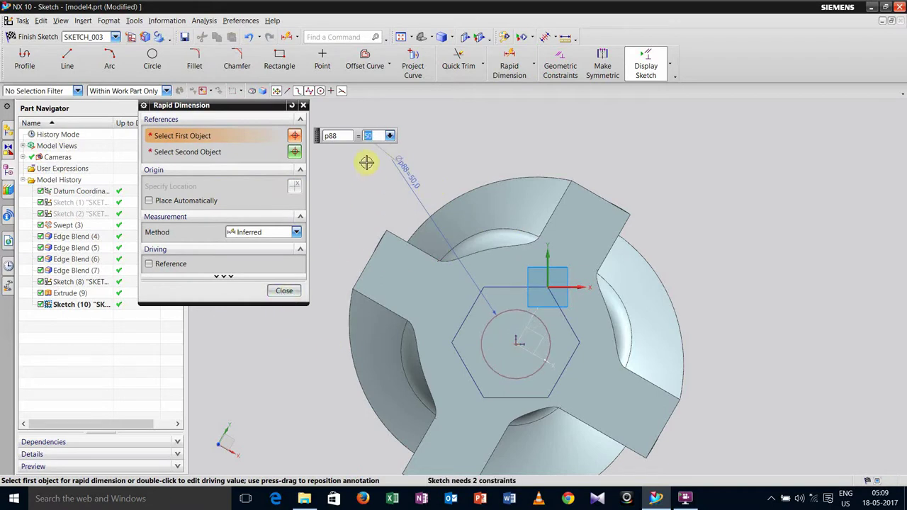
{"action": "left_click", "coordinate": [282, 291]}
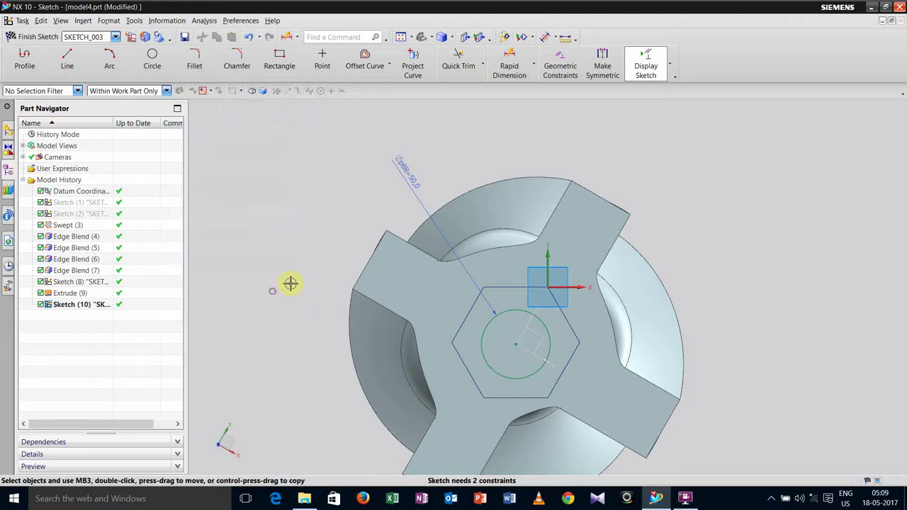
{"action": "left_click", "coordinate": [36, 36]}
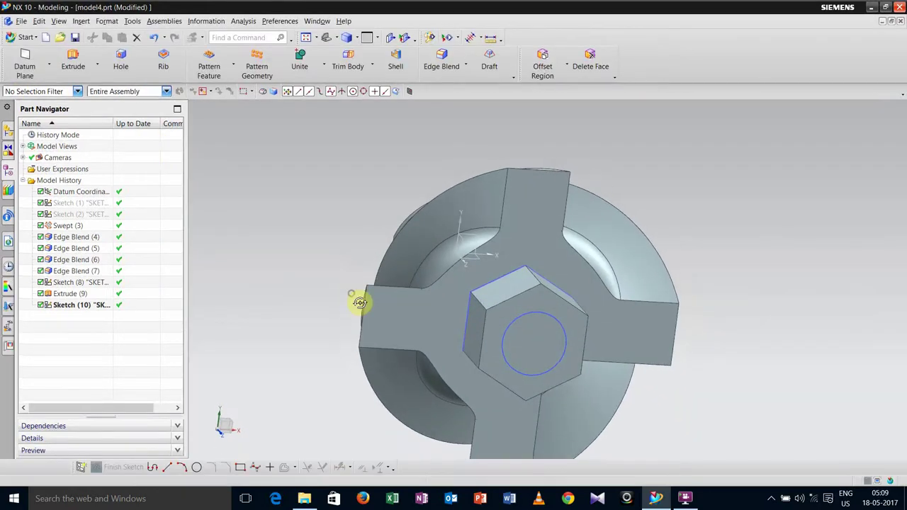
Extrude the circle 45 mm in the reversed direction with Boolean Subtract to cut a blind hole in the hexagonal boss.
{"action": "left_click", "coordinate": [73, 60]}
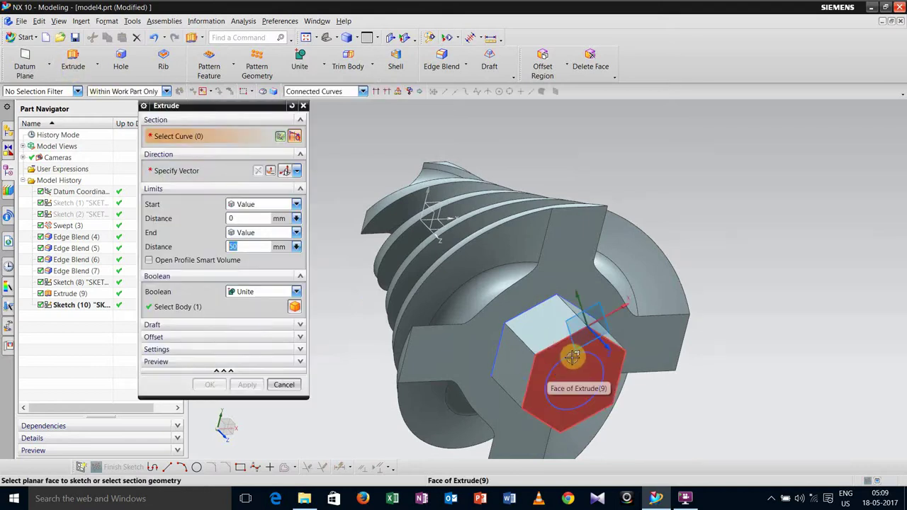
{"action": "left_click", "coordinate": [599, 358]}
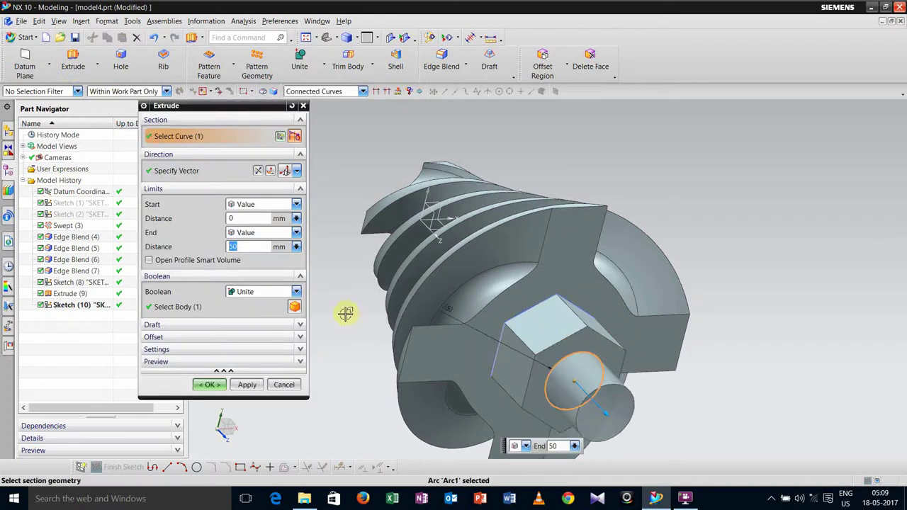
{"action": "left_click", "coordinate": [256, 173]}
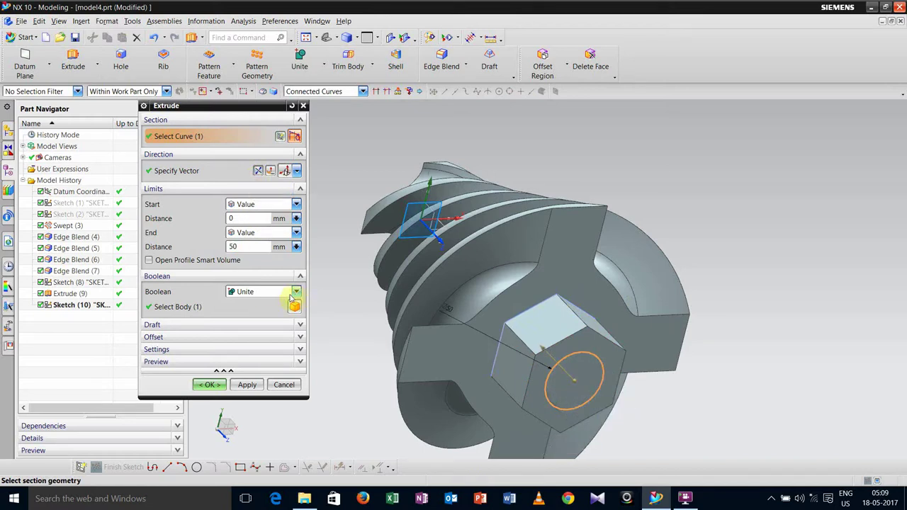
{"action": "double_click", "coordinate": [246, 248]}
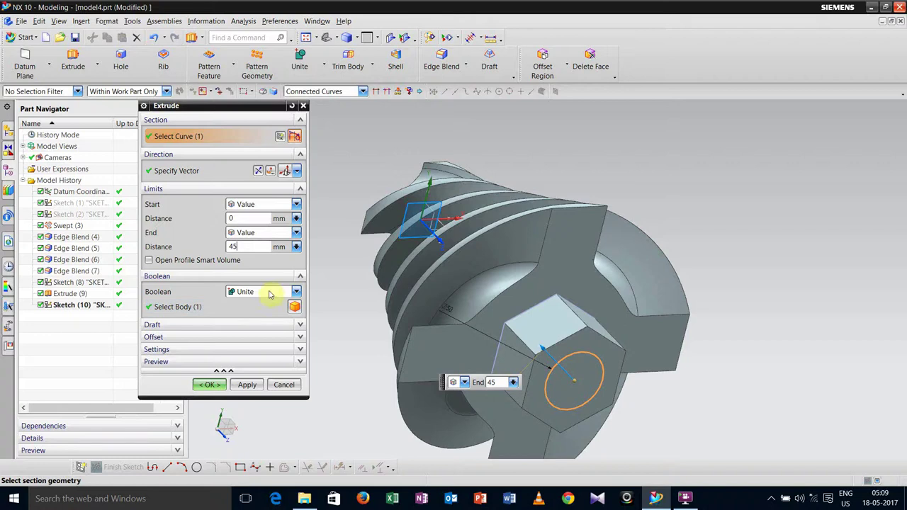
{"action": "left_click", "coordinate": [296, 292]}
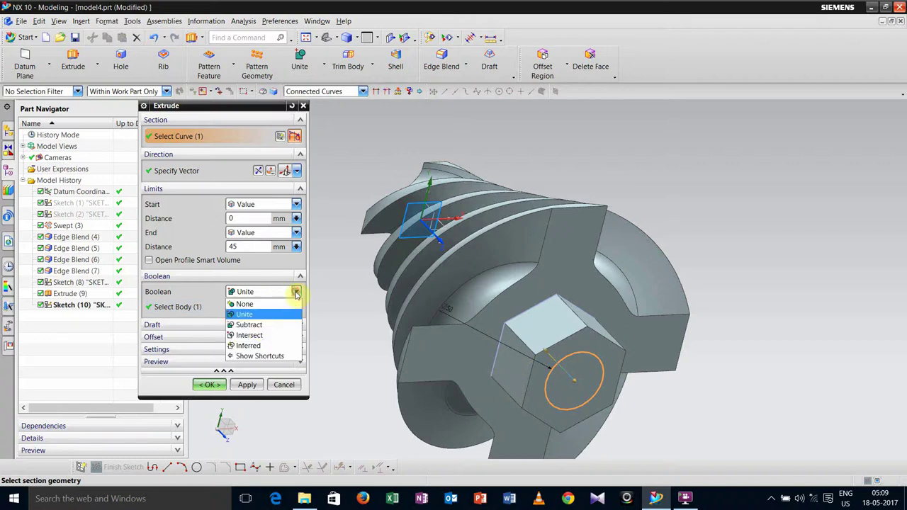
{"action": "left_click", "coordinate": [255, 326]}
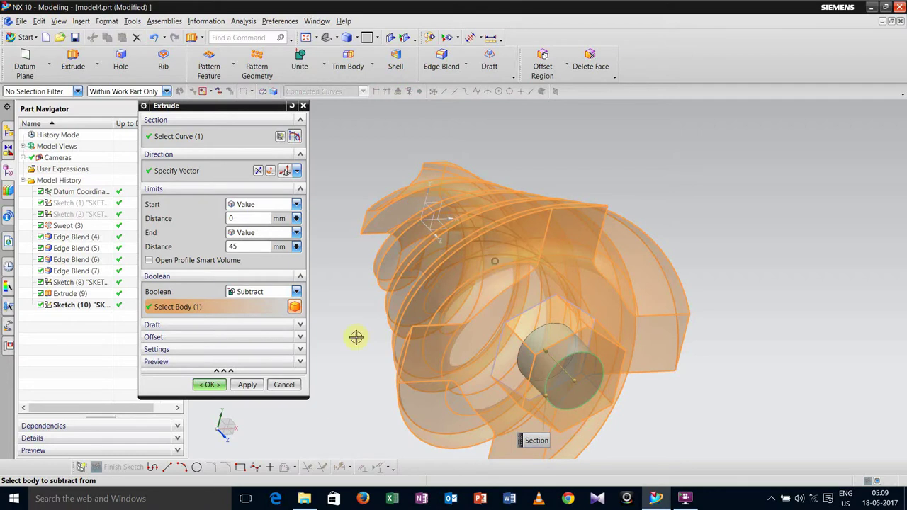
{"action": "left_click", "coordinate": [246, 386]}
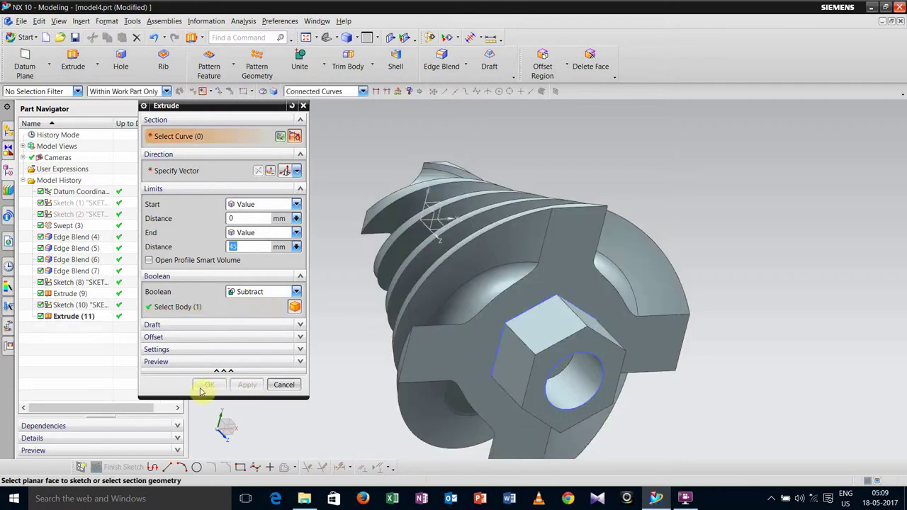
{"action": "left_click", "coordinate": [284, 385]}
Create a sketch on the flat cross-shaped face at the narrow end of the swept body.
{"action": "middle_click_drag", "start_coordinate": [309, 357], "coordinate": [383, 358]}
{"action": "left_click", "coordinate": [81, 21]}
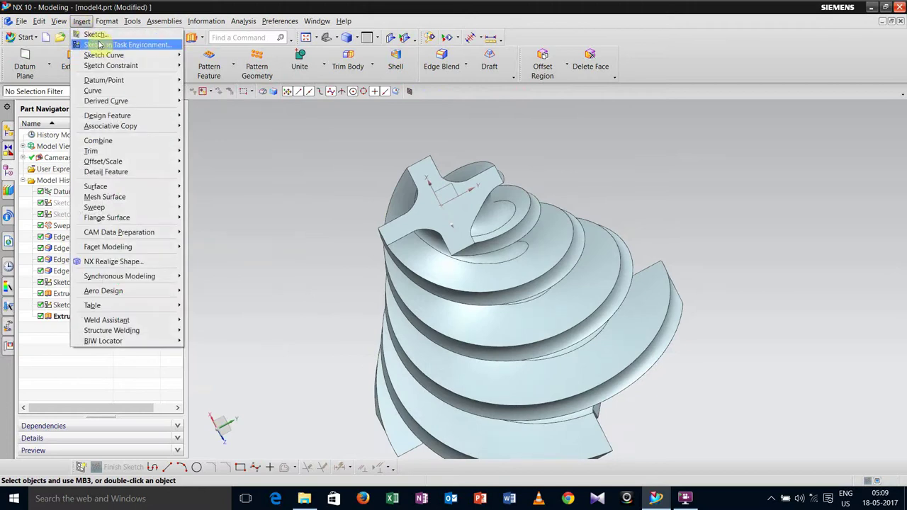
{"action": "left_click", "coordinate": [100, 42]}
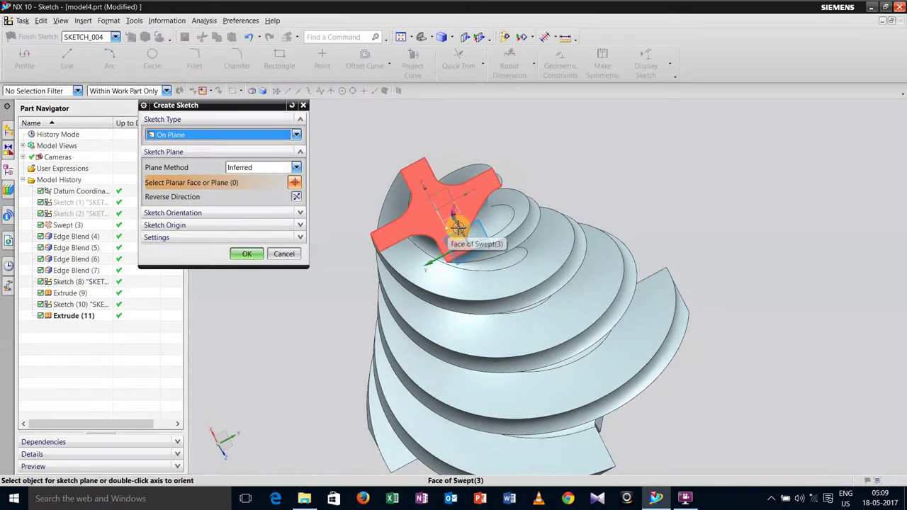
{"action": "left_click", "coordinate": [461, 218]}
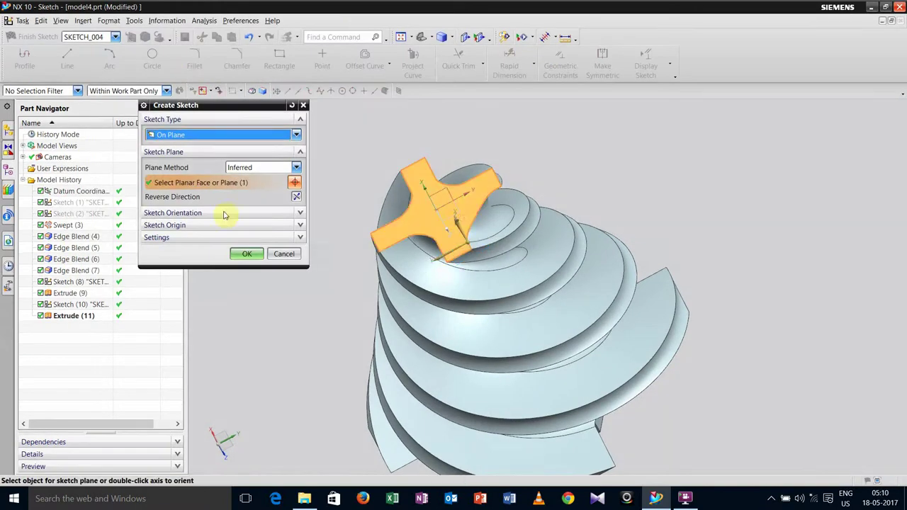
{"action": "left_click", "coordinate": [248, 255]}
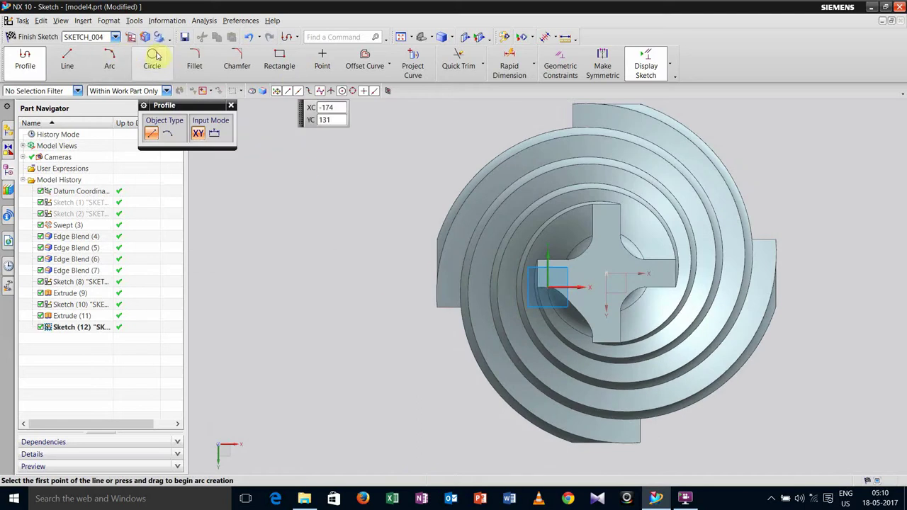
Draw a circle about 30 mm in diameter centred on the datum origin in the cross-shaped end face.
{"action": "left_click", "coordinate": [153, 57]}
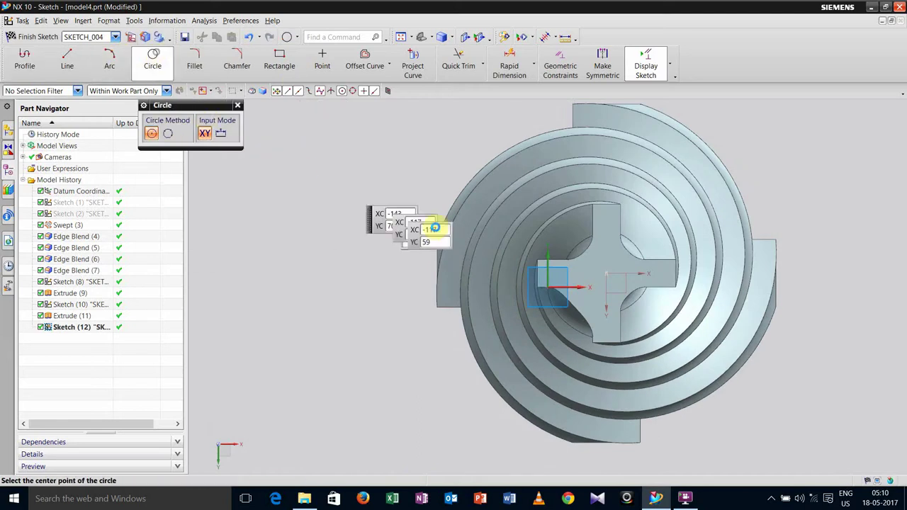
{"action": "left_click", "coordinate": [605, 274]}
{"action": "left_click", "coordinate": [619, 257]}
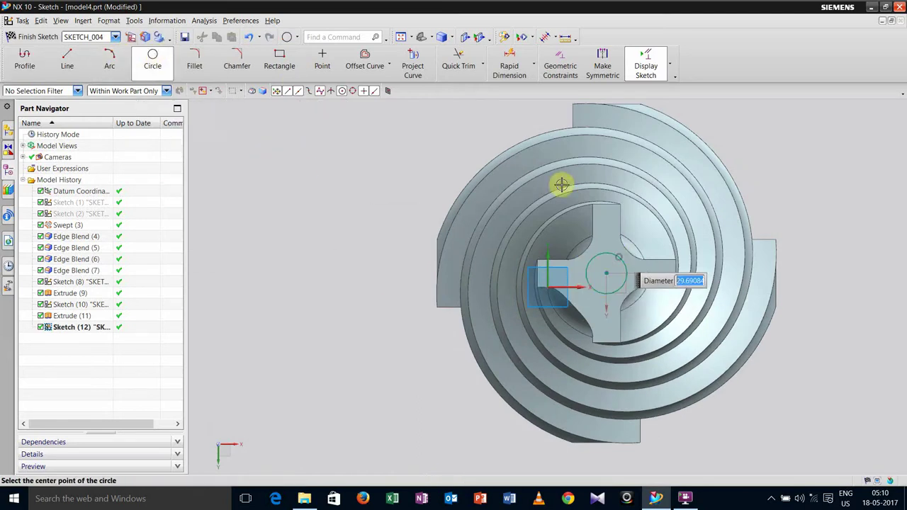
{"action": "key", "text": "Escape"}
{"action": "left_click", "coordinate": [508, 67]}
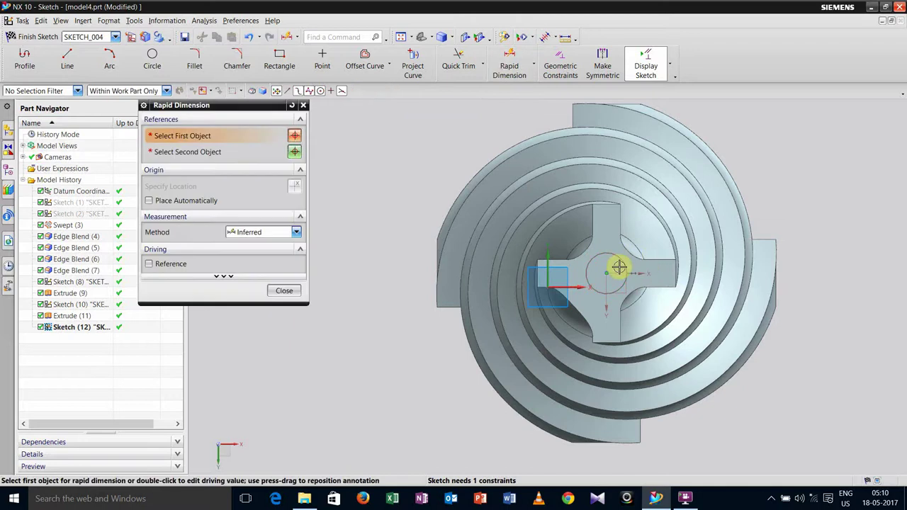
{"action": "left_click", "coordinate": [618, 259]}
{"action": "left_click", "coordinate": [684, 207]}
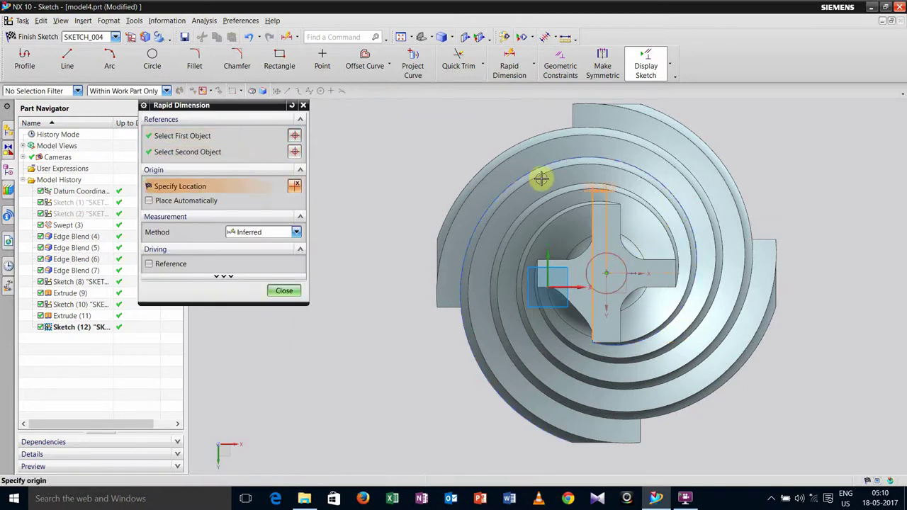
{"action": "left_click", "coordinate": [813, 148]}
{"action": "key", "text": "Escape"}
Dimension the circle's diameter, set it to 30 mm and finish the sketch.
{"action": "left_click", "coordinate": [510, 66]}
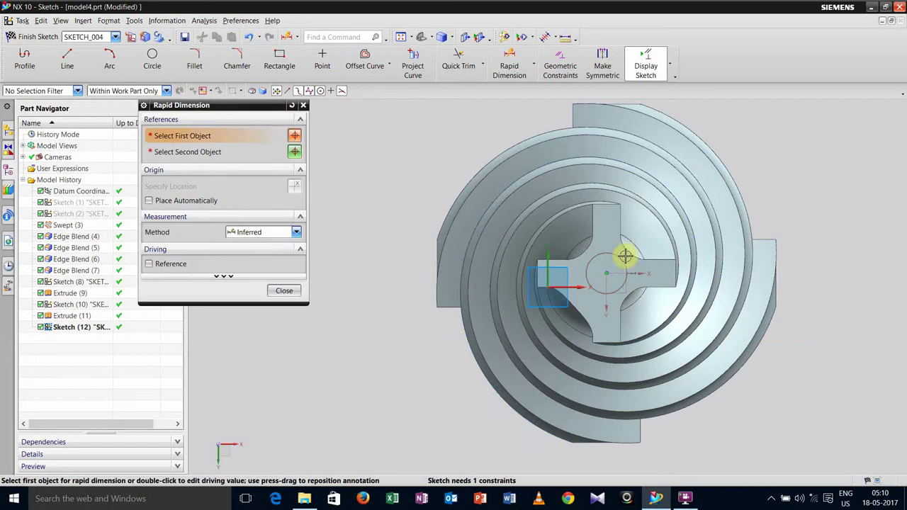
{"action": "left_click", "coordinate": [606, 274]}
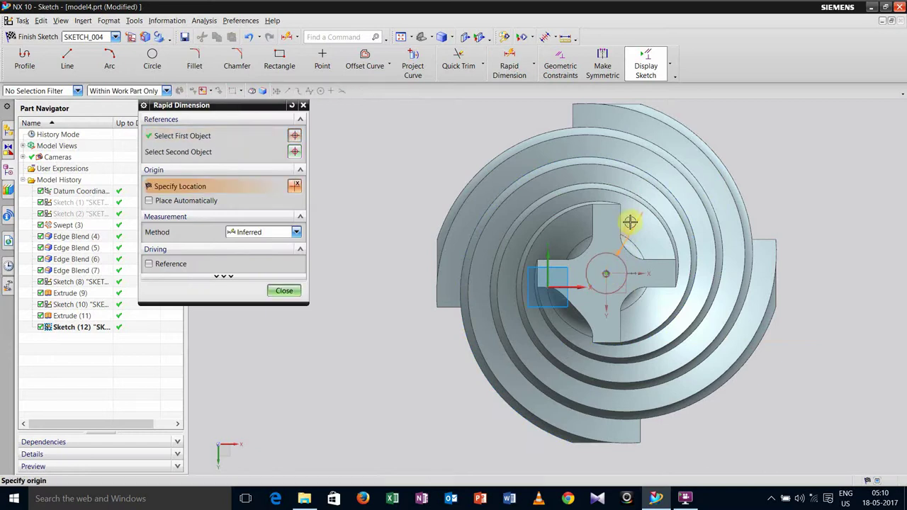
{"action": "left_click", "coordinate": [770, 163]}
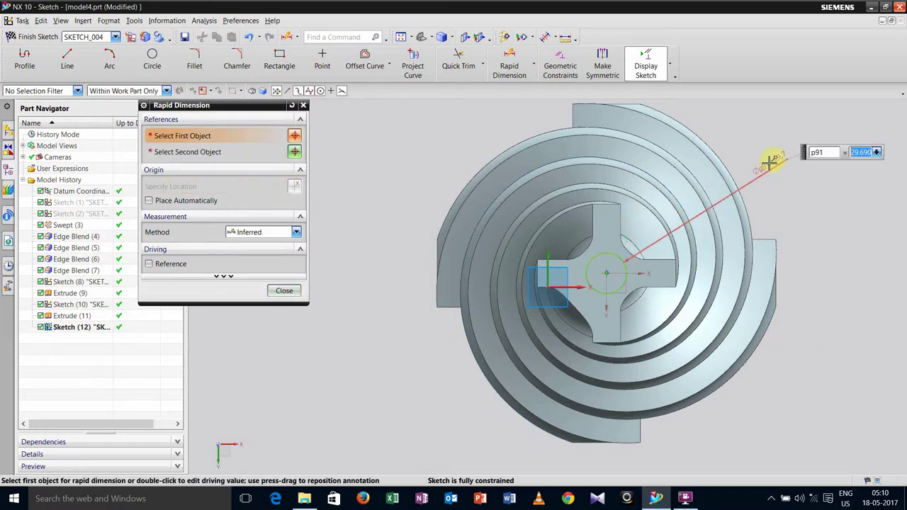
{"action": "type", "text": "30"}
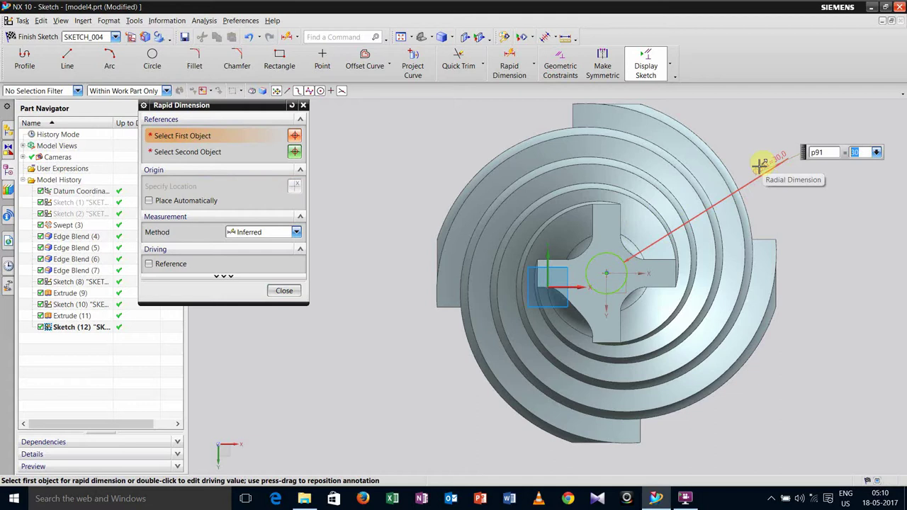
{"action": "key", "text": "Return"}
{"action": "left_click", "coordinate": [283, 291]}
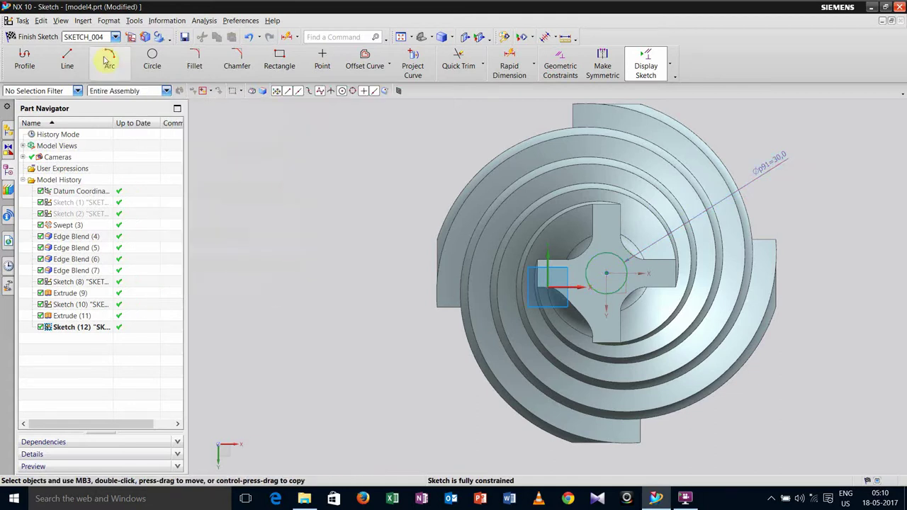
{"action": "left_click", "coordinate": [39, 37]}
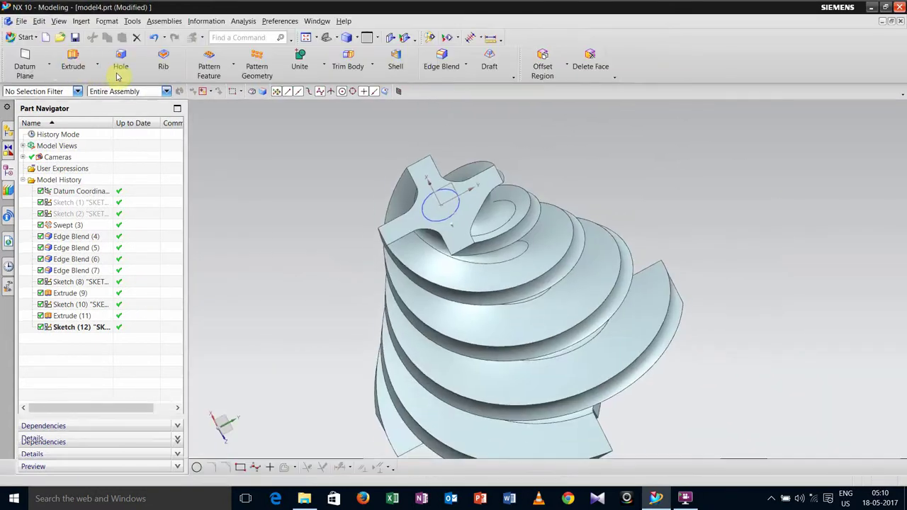
Extrude the circle 50 mm outward from the narrow end with Boolean Unite to form a cylindrical shaft.
{"action": "left_click", "coordinate": [73, 60]}
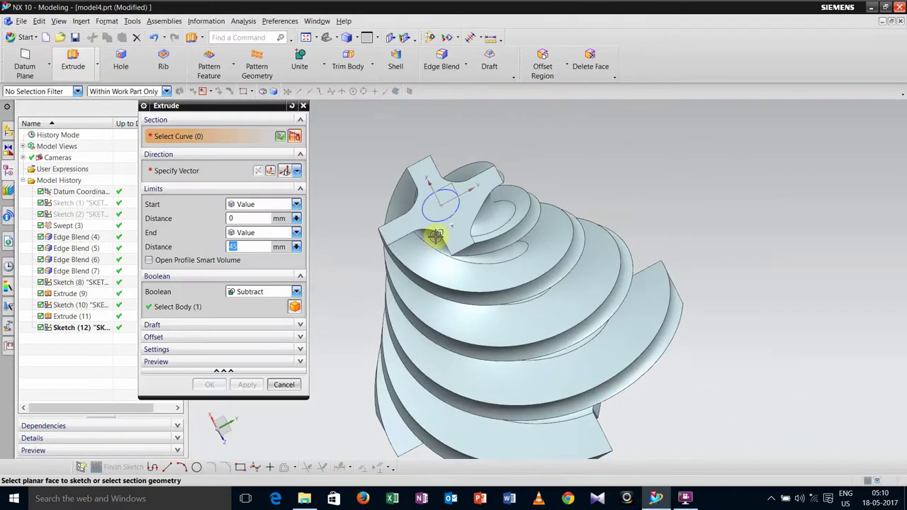
{"action": "left_click", "coordinate": [459, 207]}
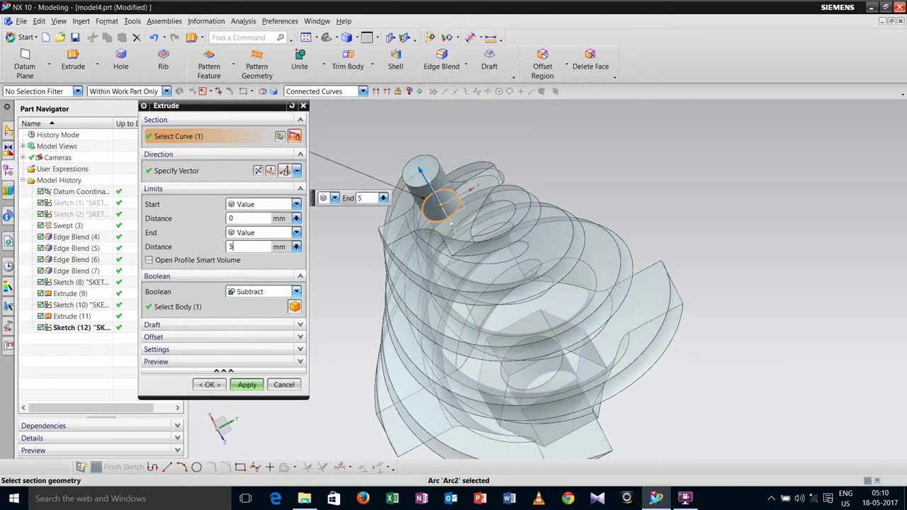
{"action": "left_click", "coordinate": [297, 292]}
{"action": "left_click", "coordinate": [275, 316]}
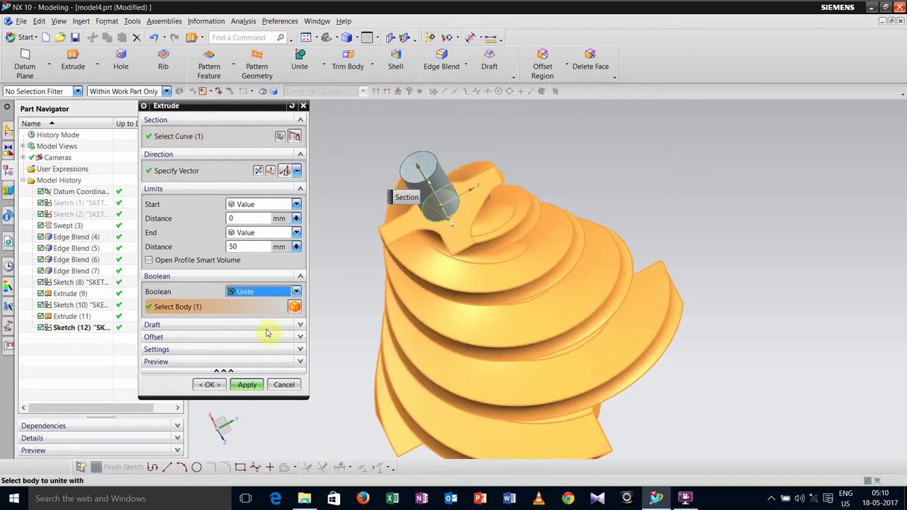
{"action": "left_click", "coordinate": [245, 386]}
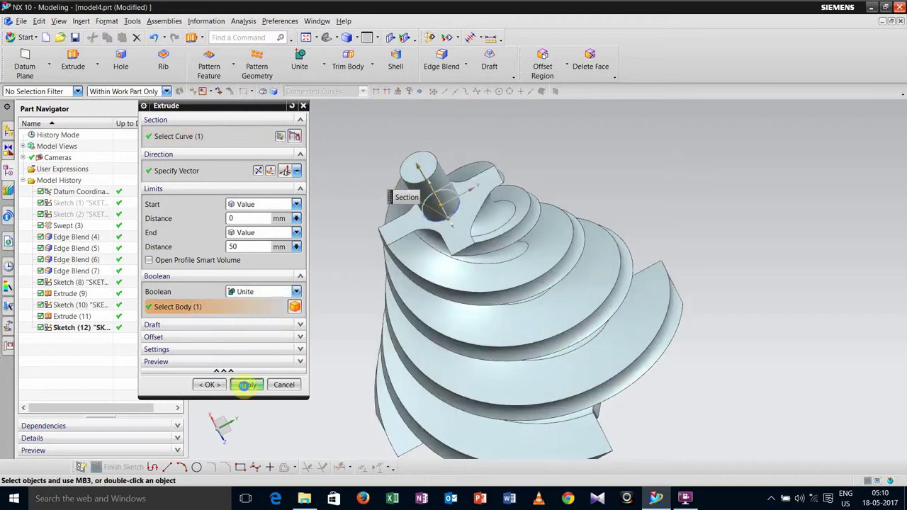
{"action": "left_click", "coordinate": [284, 386]}
Start a Hole feature and create its position sketch with a point on the flat end face of the cylindrical shaft.
{"action": "middle_click_drag", "start_coordinate": [260, 318], "coordinate": [290, 276]}
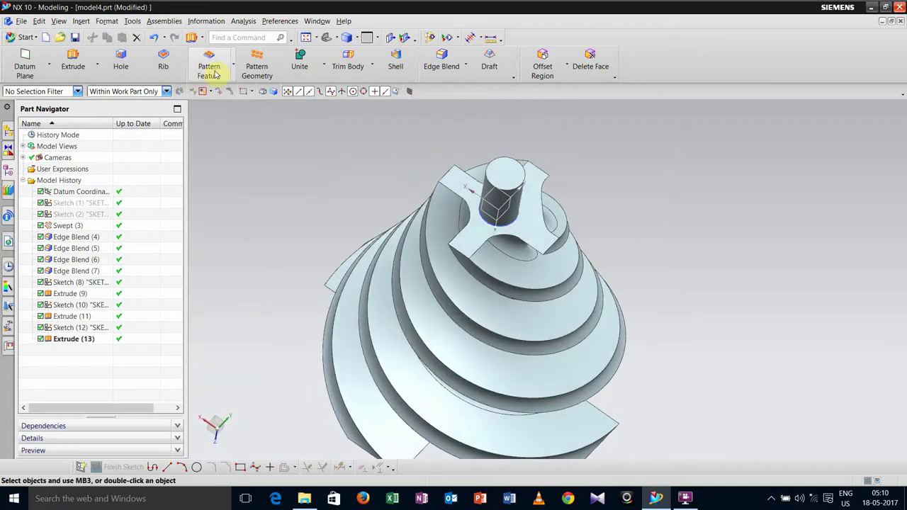
{"action": "left_click", "coordinate": [120, 61]}
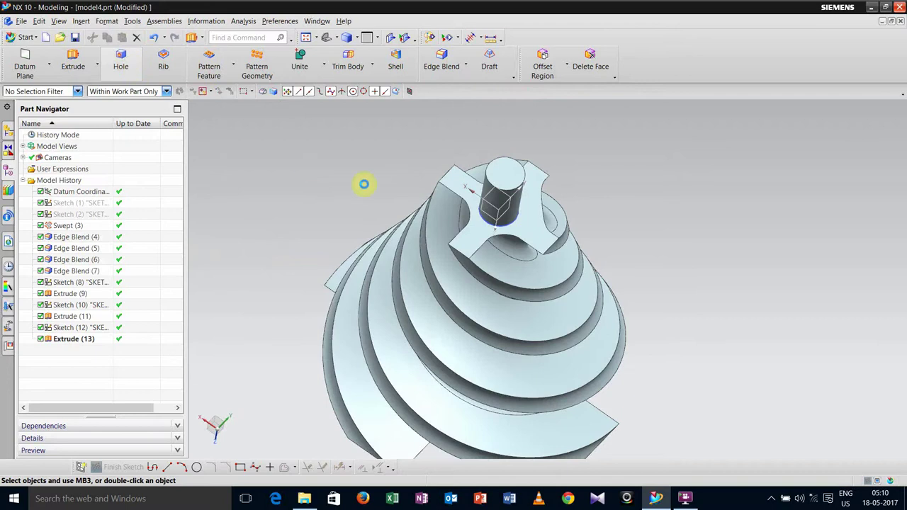
{"action": "left_click", "coordinate": [504, 176]}
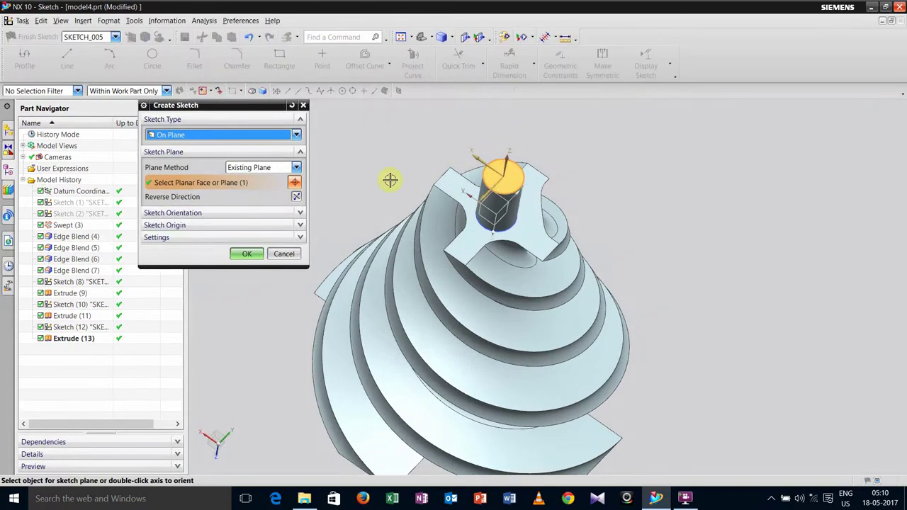
{"action": "left_click", "coordinate": [248, 253]}
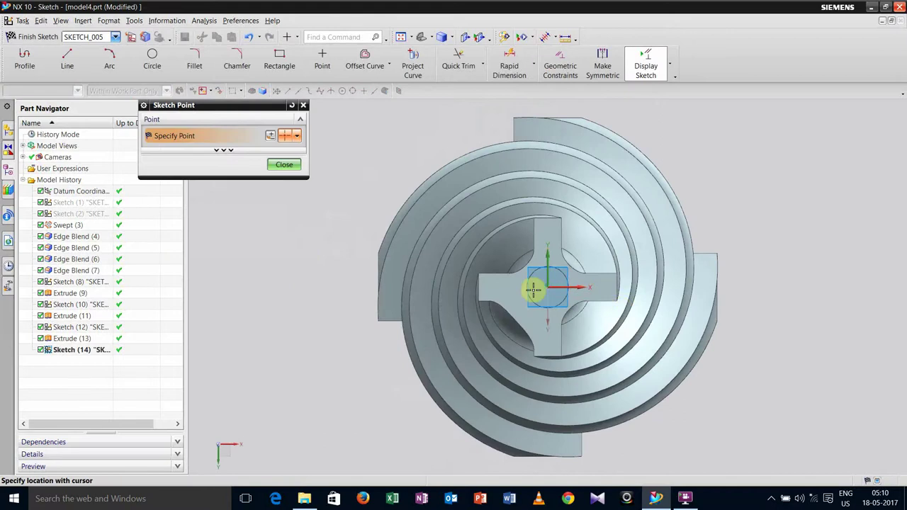
{"action": "scroll", "coordinate": [534, 289], "scroll_direction": "up", "scroll_amount": 10}
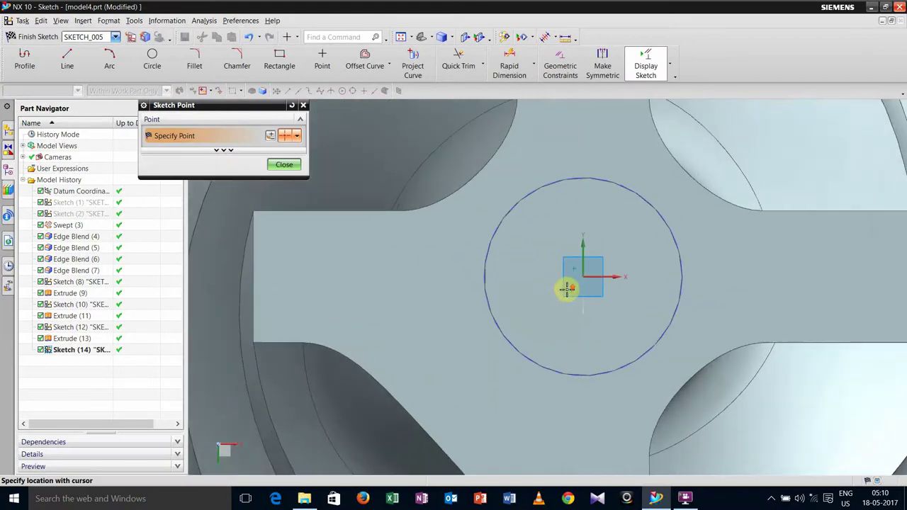
{"action": "scroll", "coordinate": [567, 289], "scroll_direction": "up", "scroll_amount": 3}
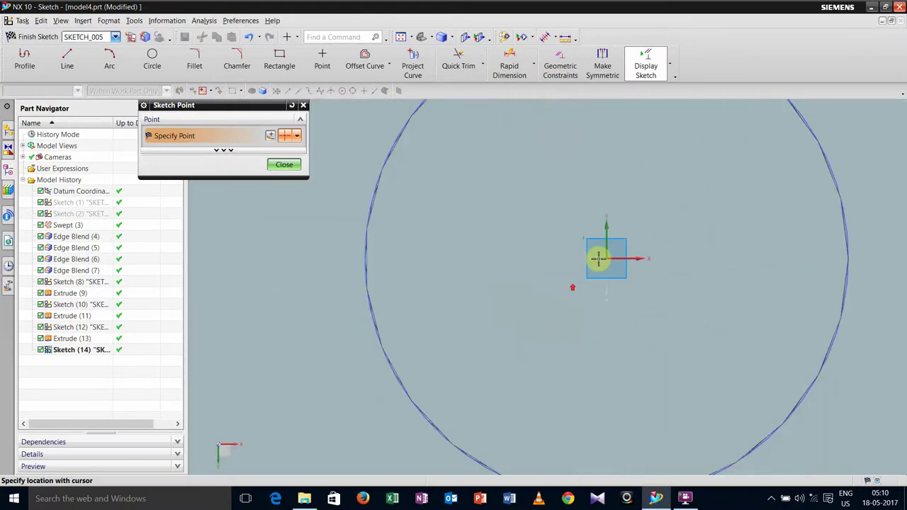
Constrain the hole's centre point onto the sketch's Y axis with a Point on Curve constraint.
{"action": "left_click", "coordinate": [558, 66]}
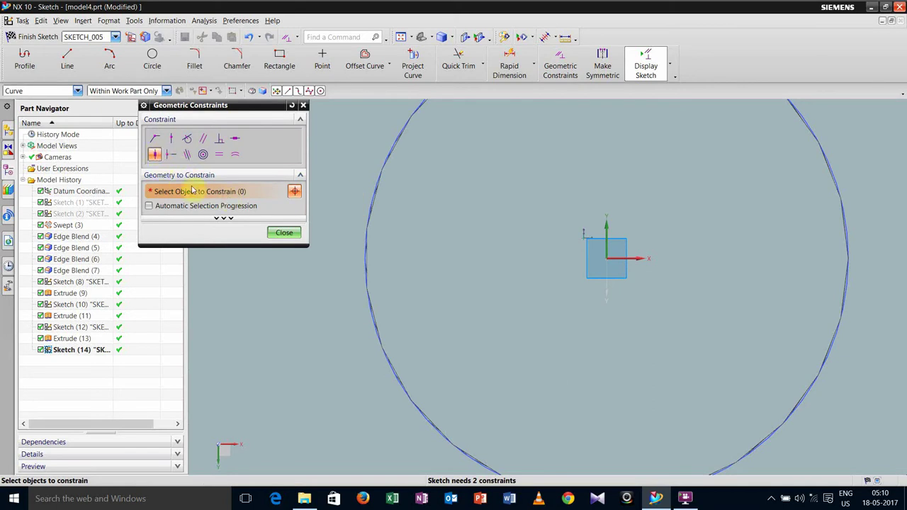
{"action": "left_click", "coordinate": [169, 139]}
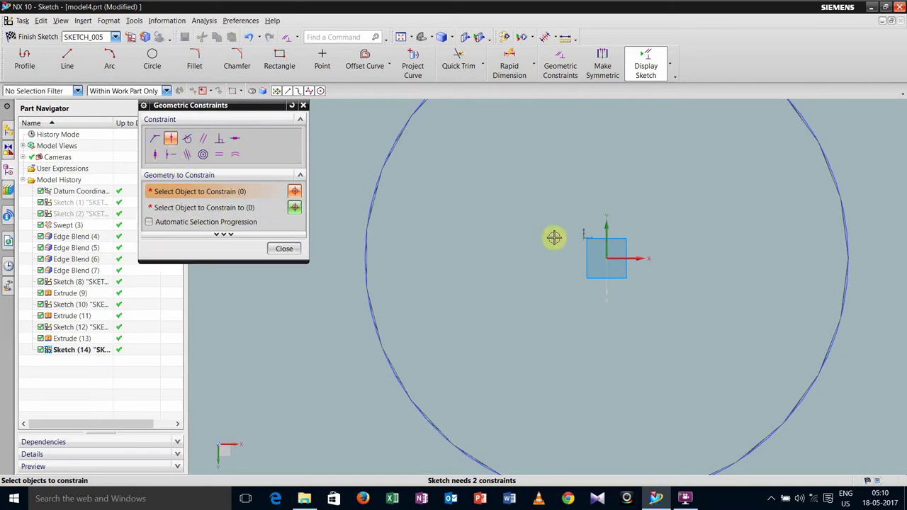
{"action": "left_click", "coordinate": [583, 239]}
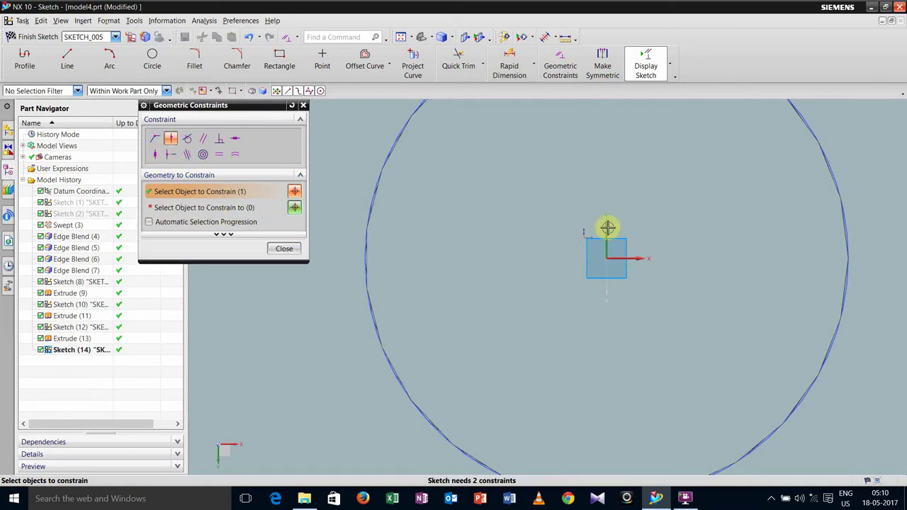
{"action": "left_click", "coordinate": [244, 206]}
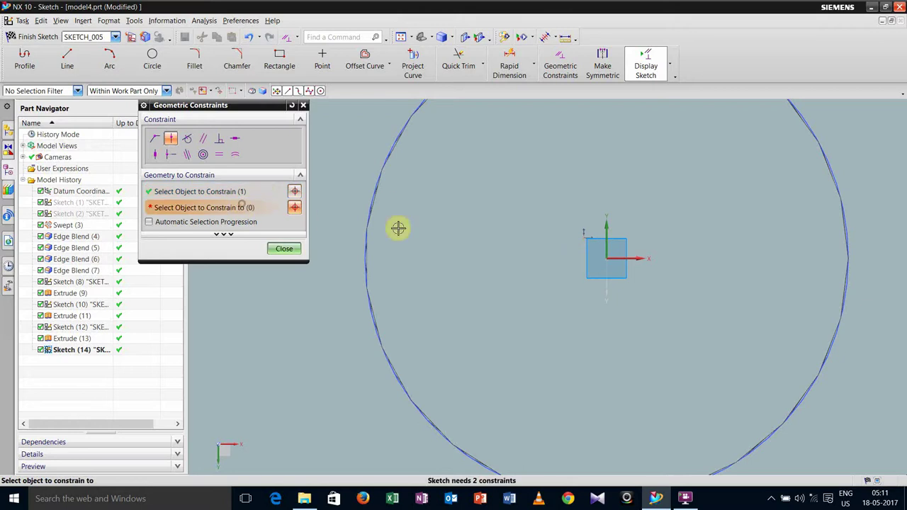
{"action": "left_click", "coordinate": [607, 233]}
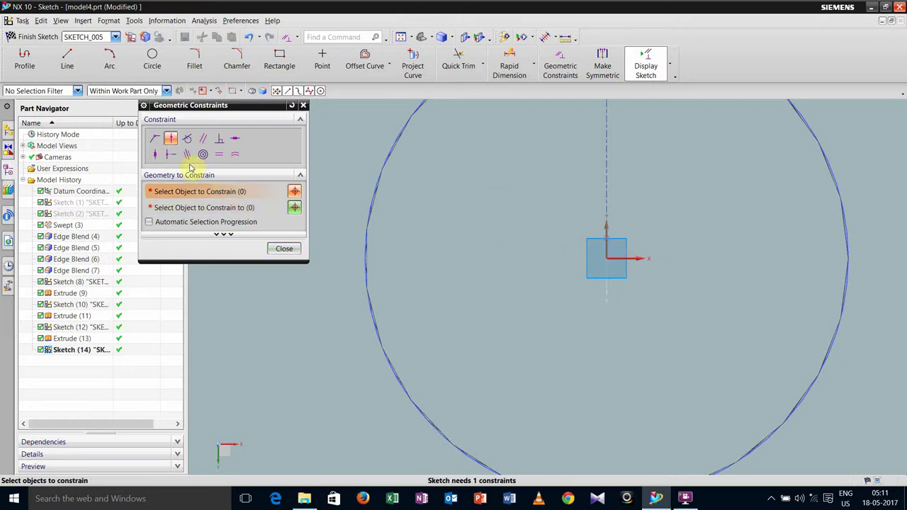
Constrain the hole's centre point onto the sketch's X axis with a Point on Curve constraint.
{"action": "left_click", "coordinate": [638, 260]}
{"action": "scroll", "coordinate": [620, 247], "scroll_direction": "down", "scroll_amount": 3}
{"action": "scroll", "coordinate": [617, 244], "scroll_direction": "up", "scroll_amount": 5}
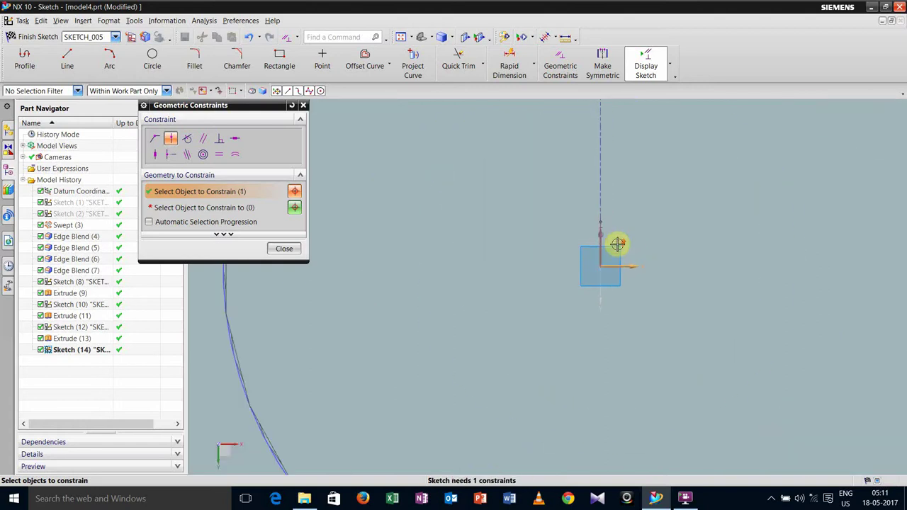
{"action": "scroll", "coordinate": [618, 244], "scroll_direction": "up", "scroll_amount": 2}
{"action": "scroll", "coordinate": [575, 227], "scroll_direction": "down", "scroll_amount": 2}
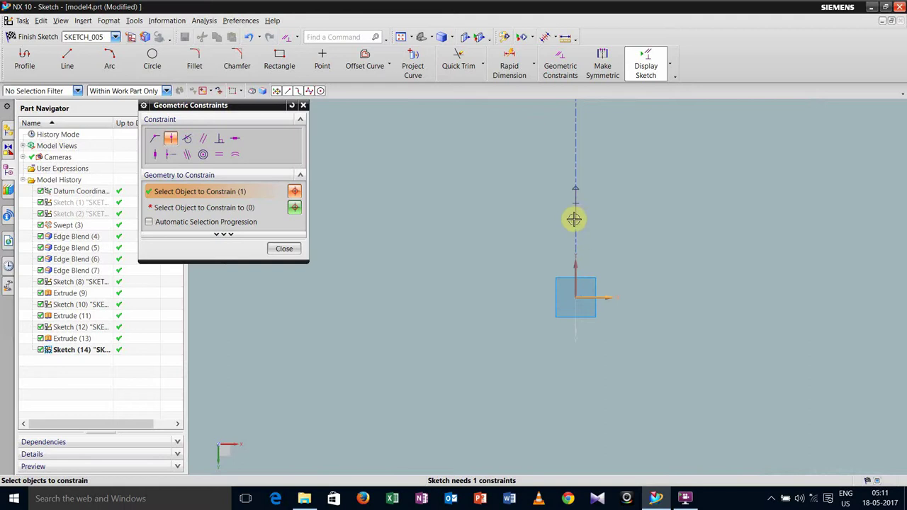
{"action": "left_click", "coordinate": [249, 208]}
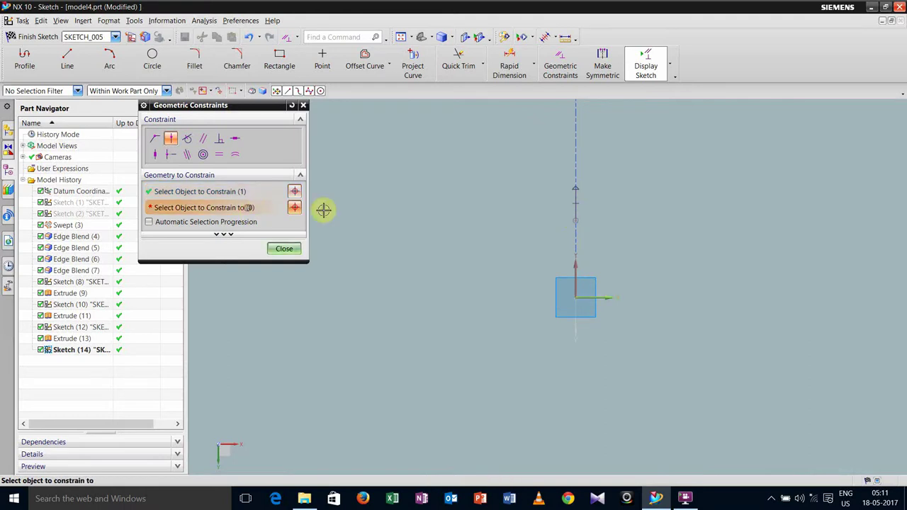
{"action": "left_click", "coordinate": [575, 222]}
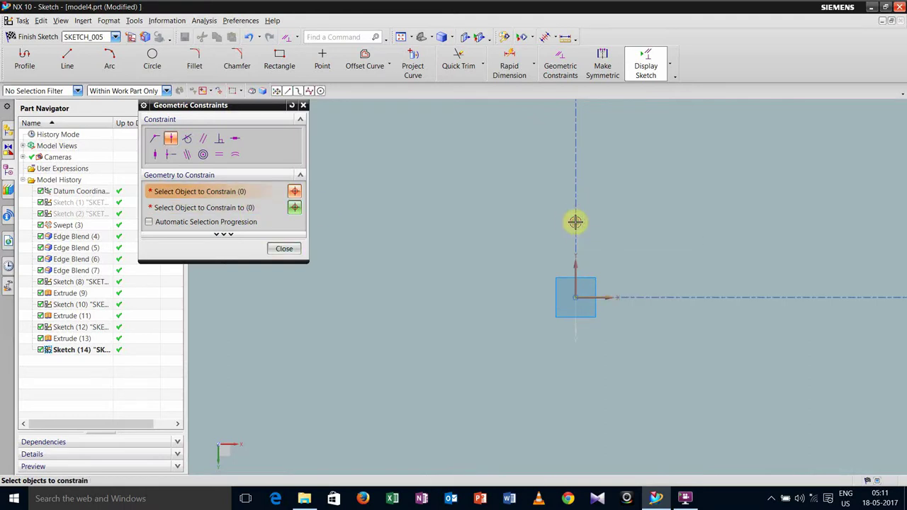
{"action": "left_click", "coordinate": [282, 249]}
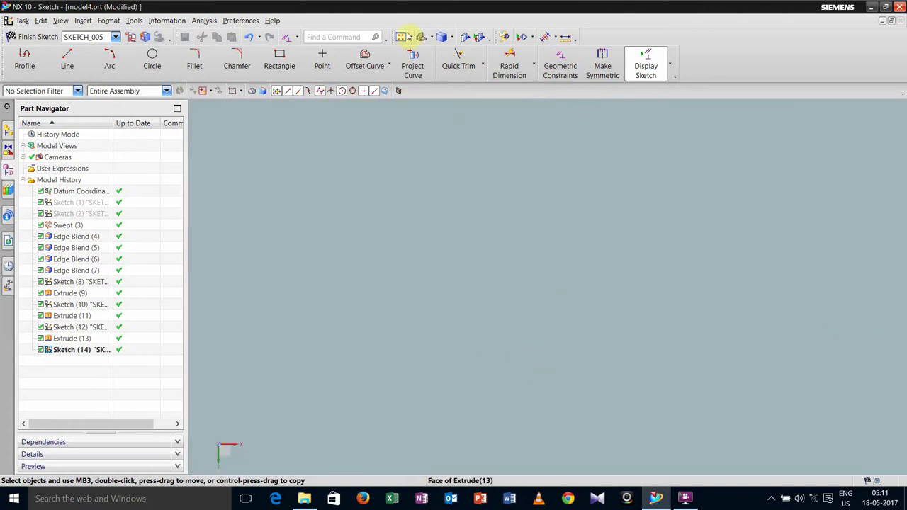
Finish the point sketch and subtract a simple general hole with 20 mm diameter, 37.5 mm depth and 118° tip angle from the shaft.
{"action": "left_click", "coordinate": [401, 37]}
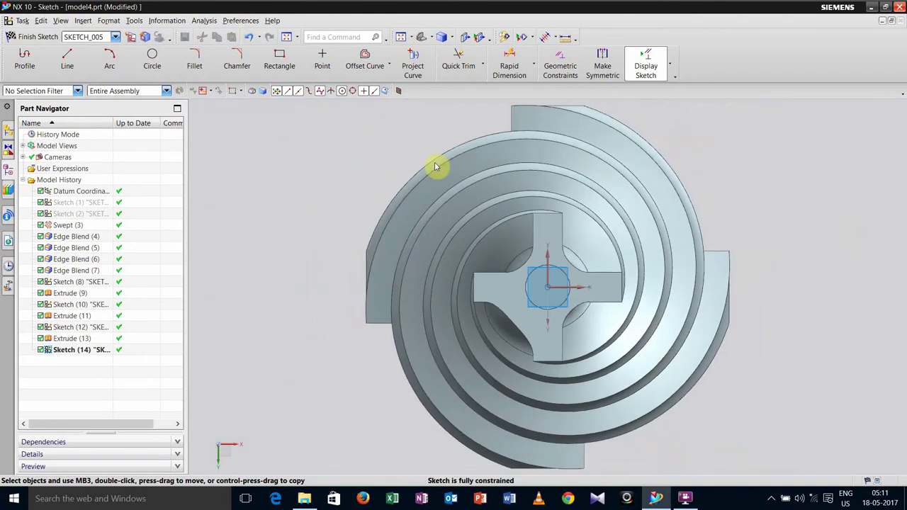
{"action": "middle_click_drag", "start_coordinate": [364, 251], "coordinate": [294, 208]}
{"action": "left_click", "coordinate": [41, 36]}
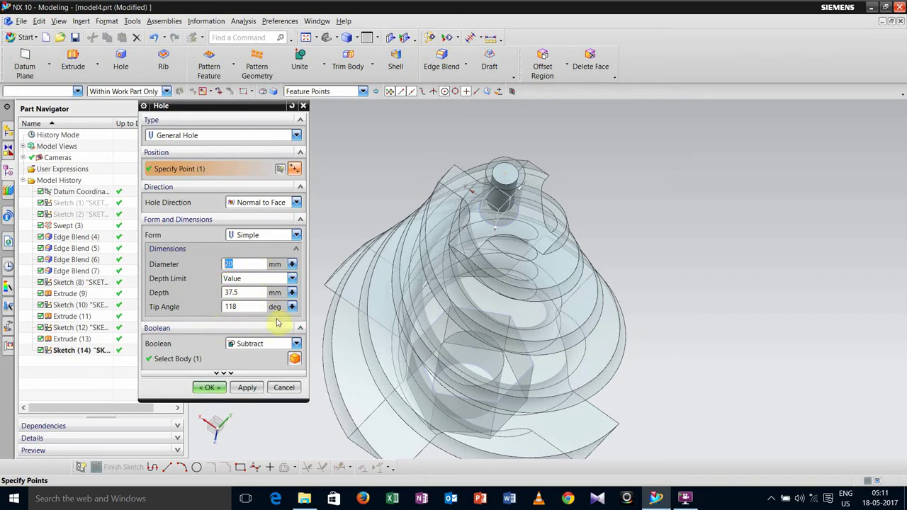
{"action": "left_click", "coordinate": [241, 390]}
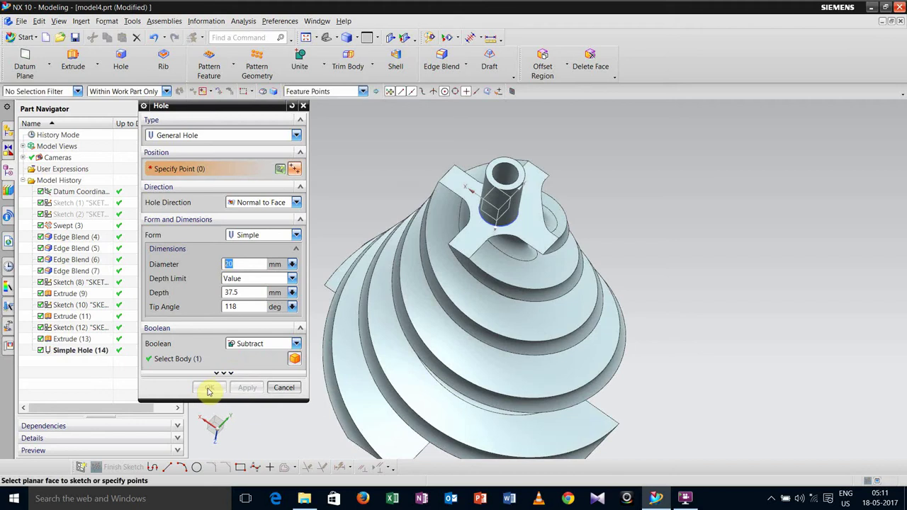
{"action": "left_click", "coordinate": [283, 388]}
Inspect the interior of the solid and its end holes with a temporary one-plane view section normal to Y, then discard the section.
{"action": "middle_click_drag", "start_coordinate": [336, 194], "coordinate": [329, 219]}
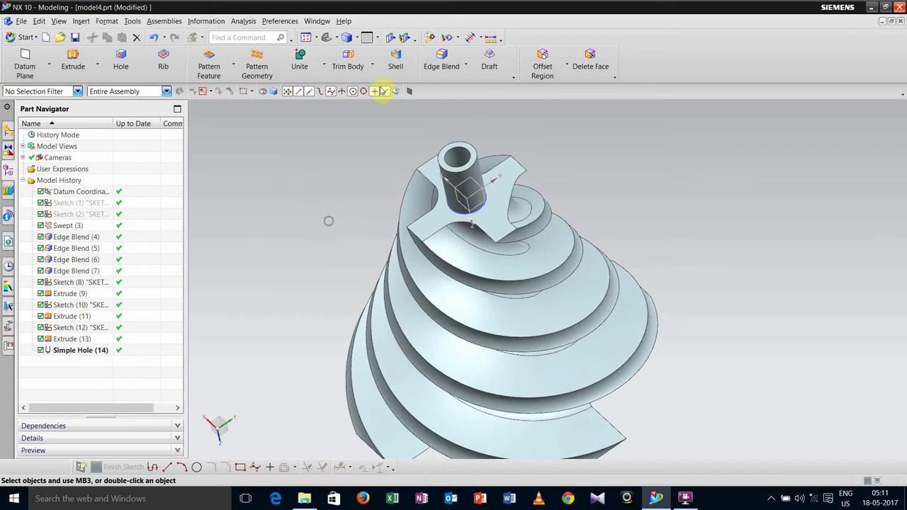
{"action": "left_click", "coordinate": [391, 39]}
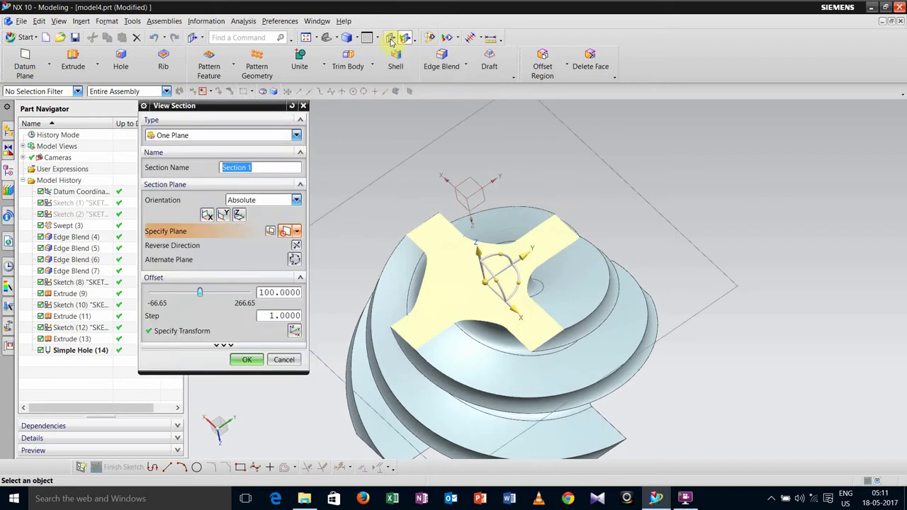
{"action": "left_click", "coordinate": [223, 215]}
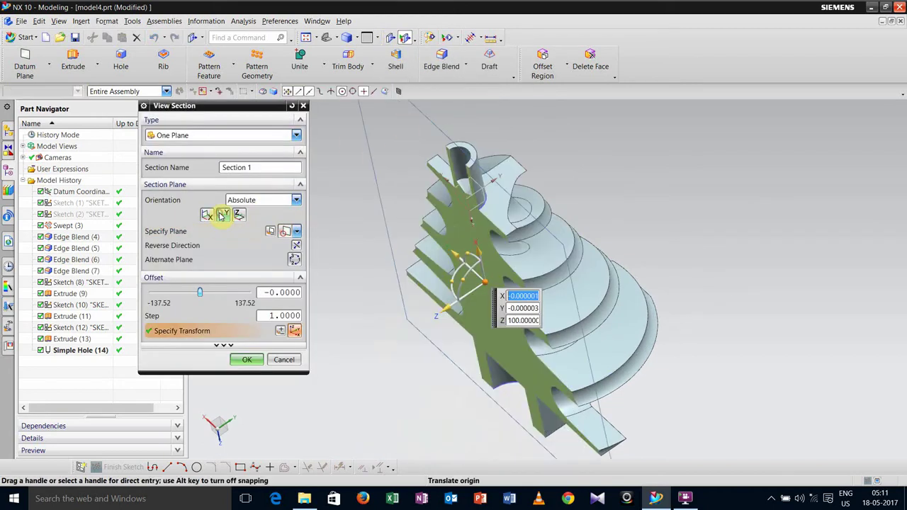
{"action": "middle_click_drag", "start_coordinate": [334, 258], "coordinate": [400, 238]}
{"action": "middle_click_drag", "start_coordinate": [389, 262], "coordinate": [403, 227]}
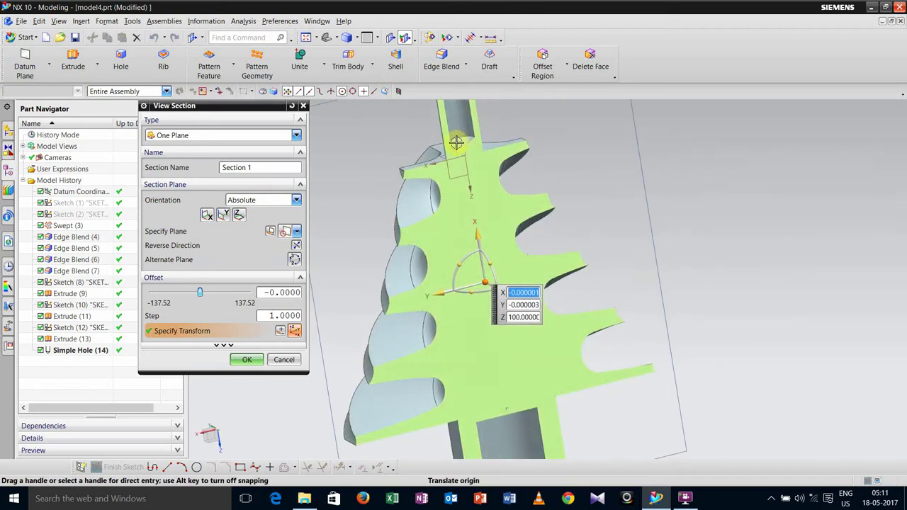
{"action": "left_click", "coordinate": [283, 360]}
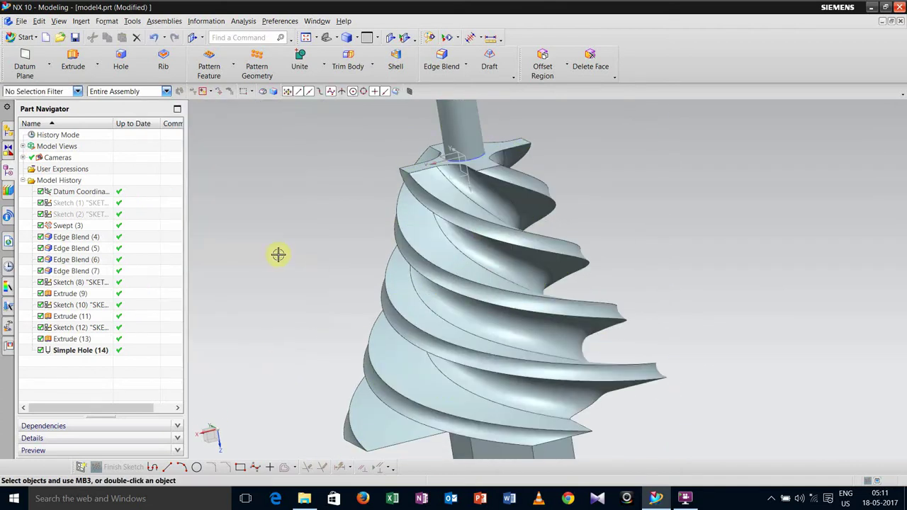
Switch the model display to True Shading and examine the twisted body from the side.
{"action": "middle_click_drag", "start_coordinate": [277, 253], "coordinate": [295, 263]}
{"action": "scroll", "coordinate": [296, 263], "scroll_direction": "down", "scroll_amount": 3}
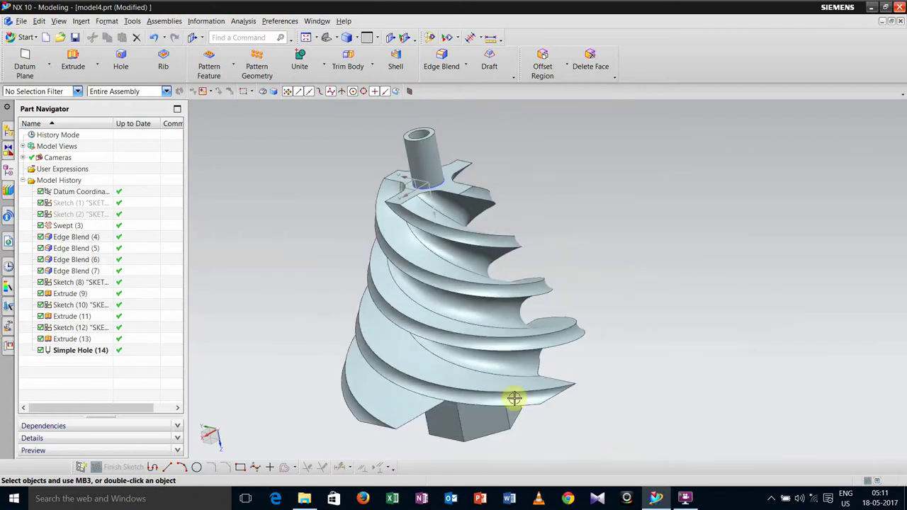
{"action": "right_click", "coordinate": [639, 333]}
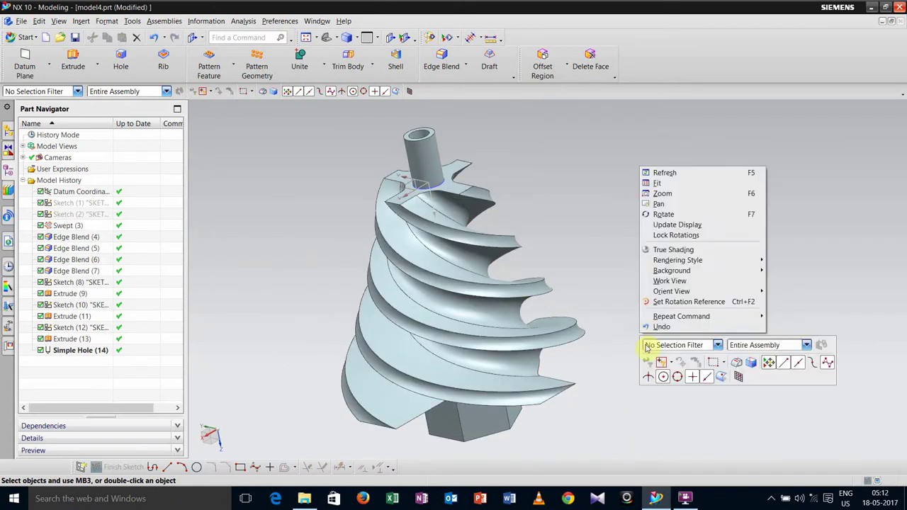
{"action": "left_click", "coordinate": [661, 251]}
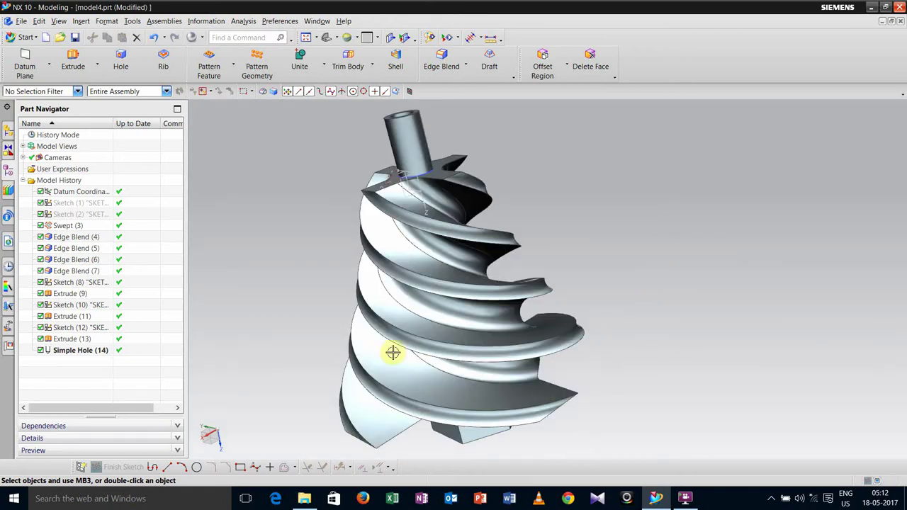
{"action": "middle_click_drag", "start_coordinate": [393, 352], "coordinate": [464, 345]}
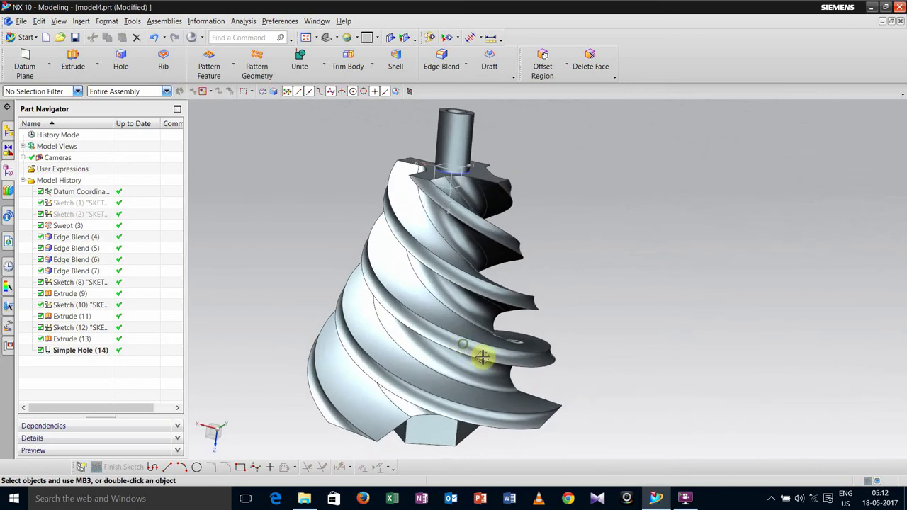